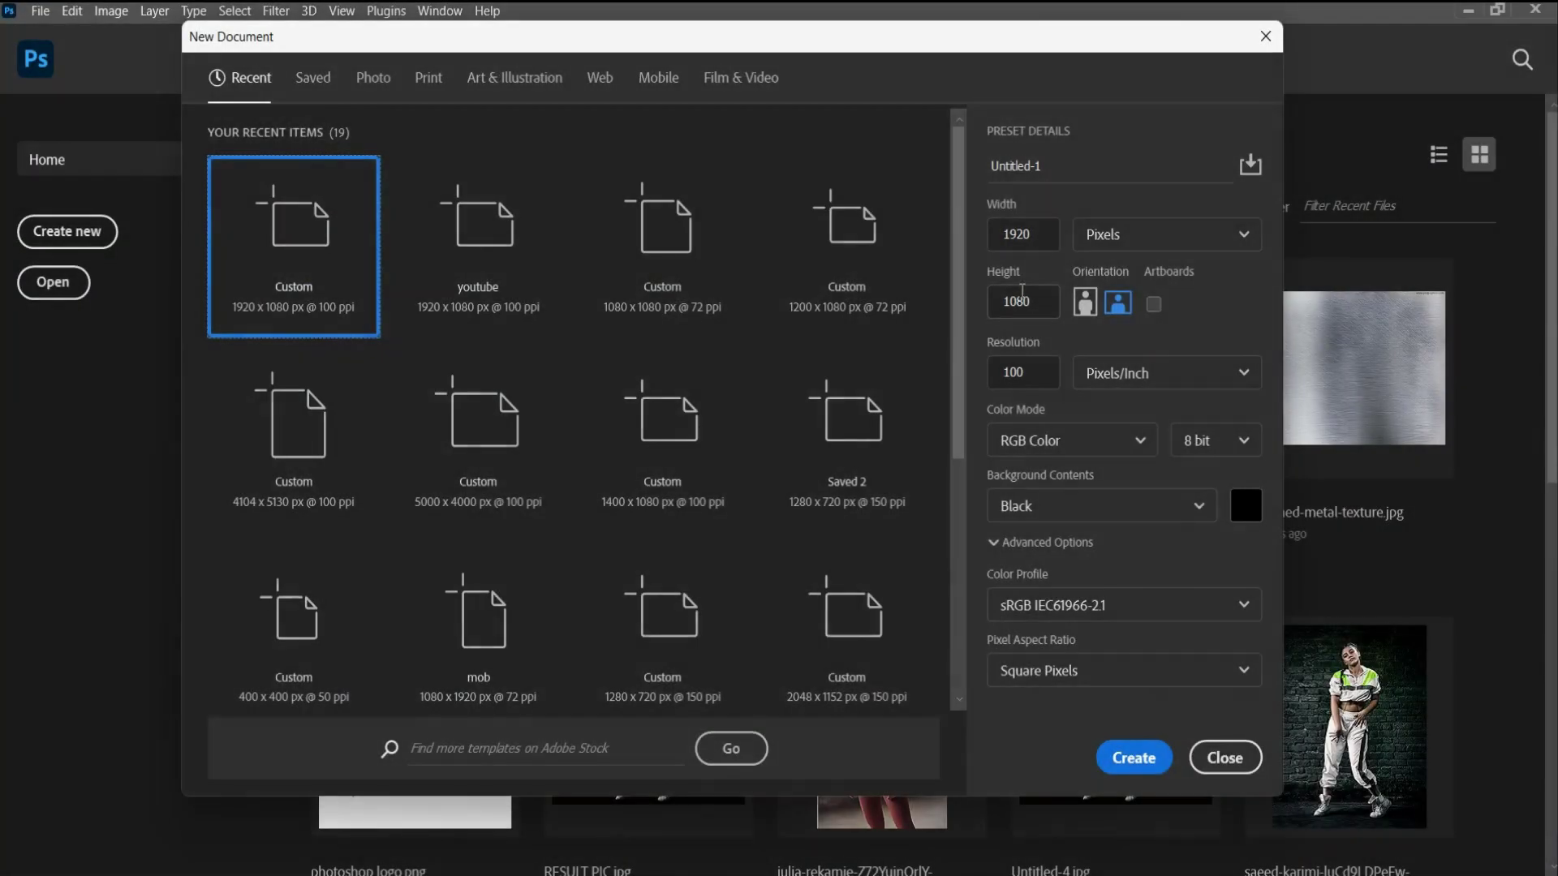
Create the 1920×1080 px, 100 ppi document with Black background contents
click(1134, 758)
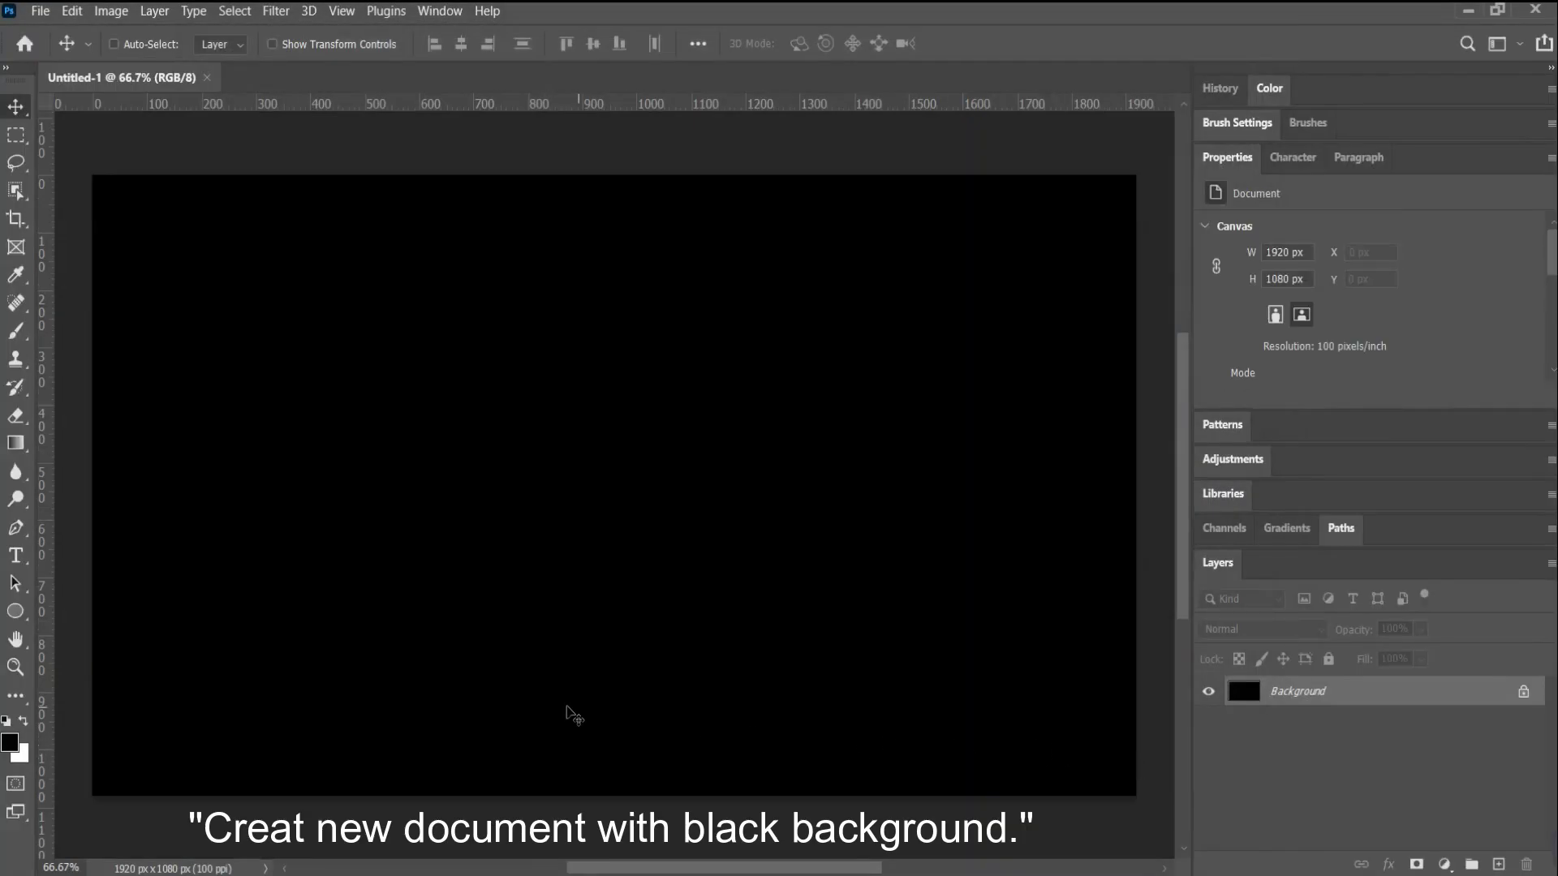
Type a letter S in a text box on the left of the canvas
key(t)
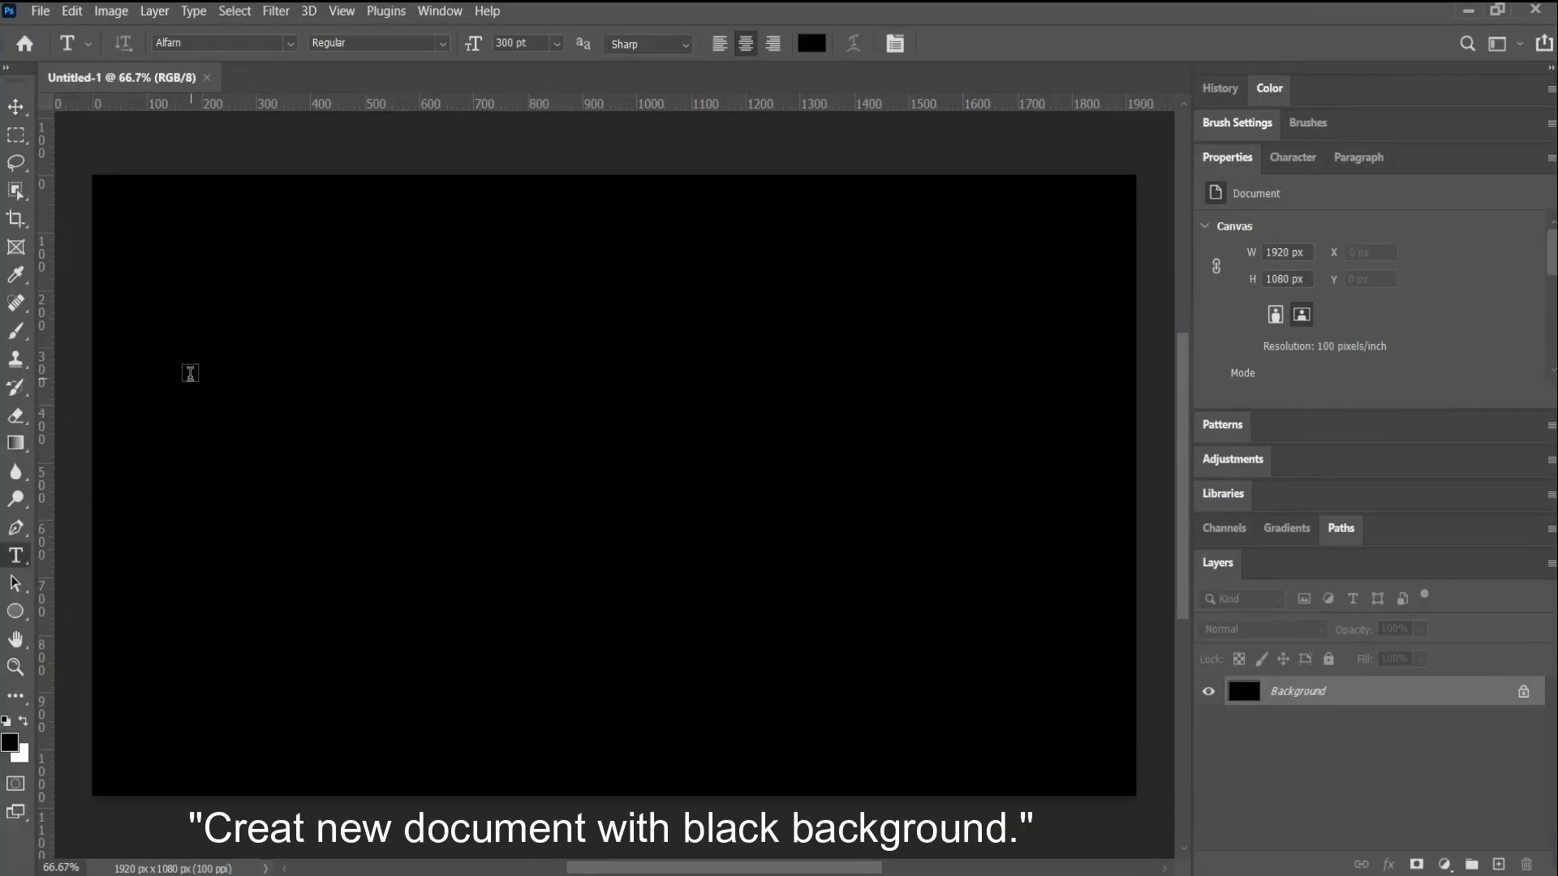
drag(189, 378, 574, 613)
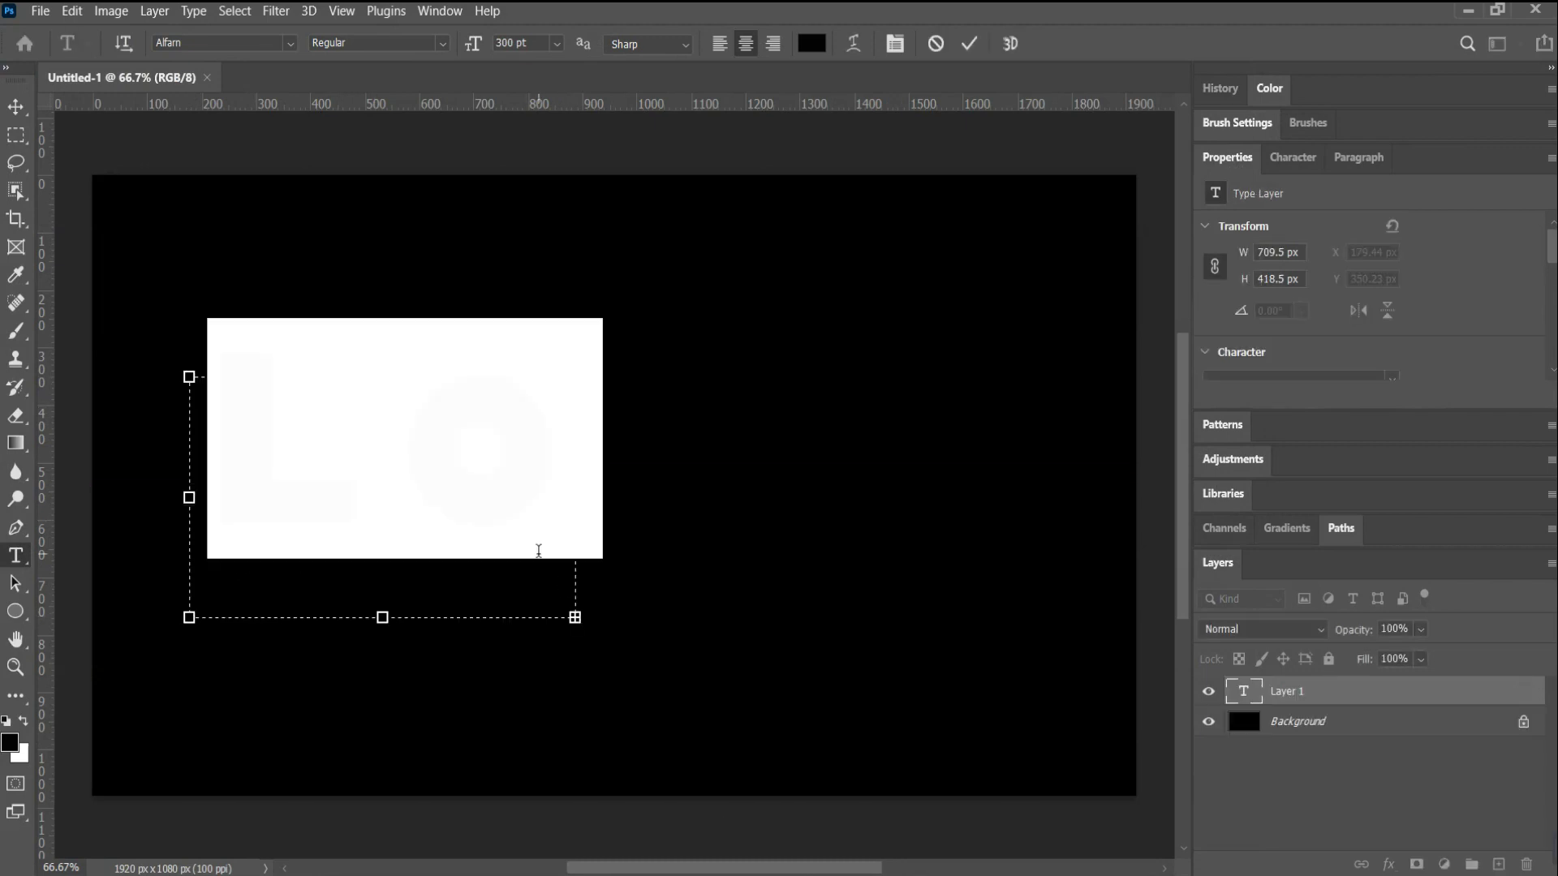
text(S)
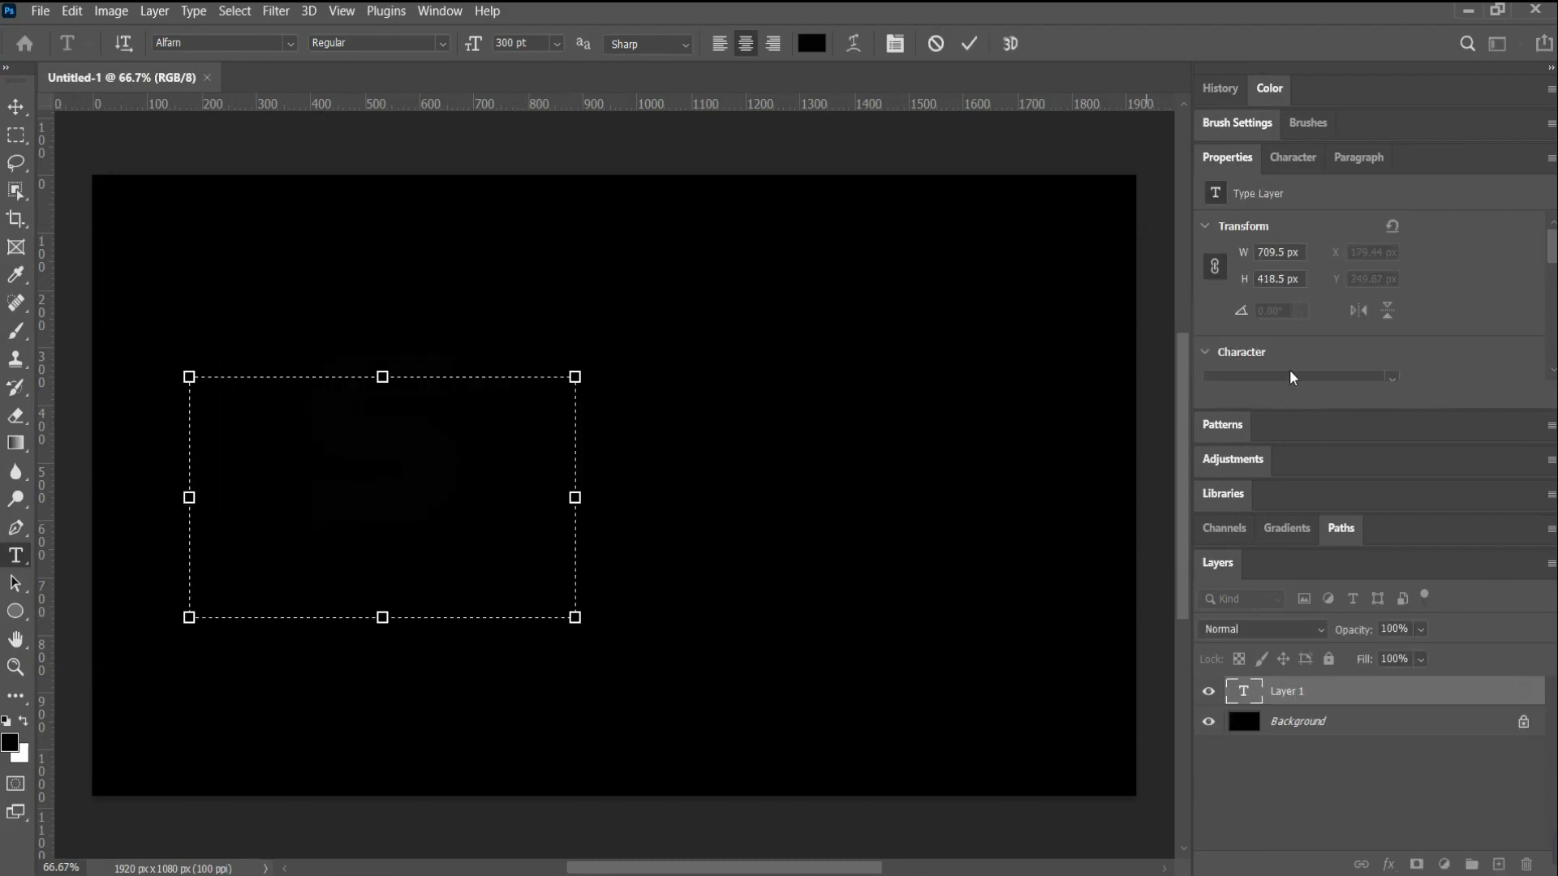
Color the S white (#ffffff) and move it further left
key(ctrl+a)
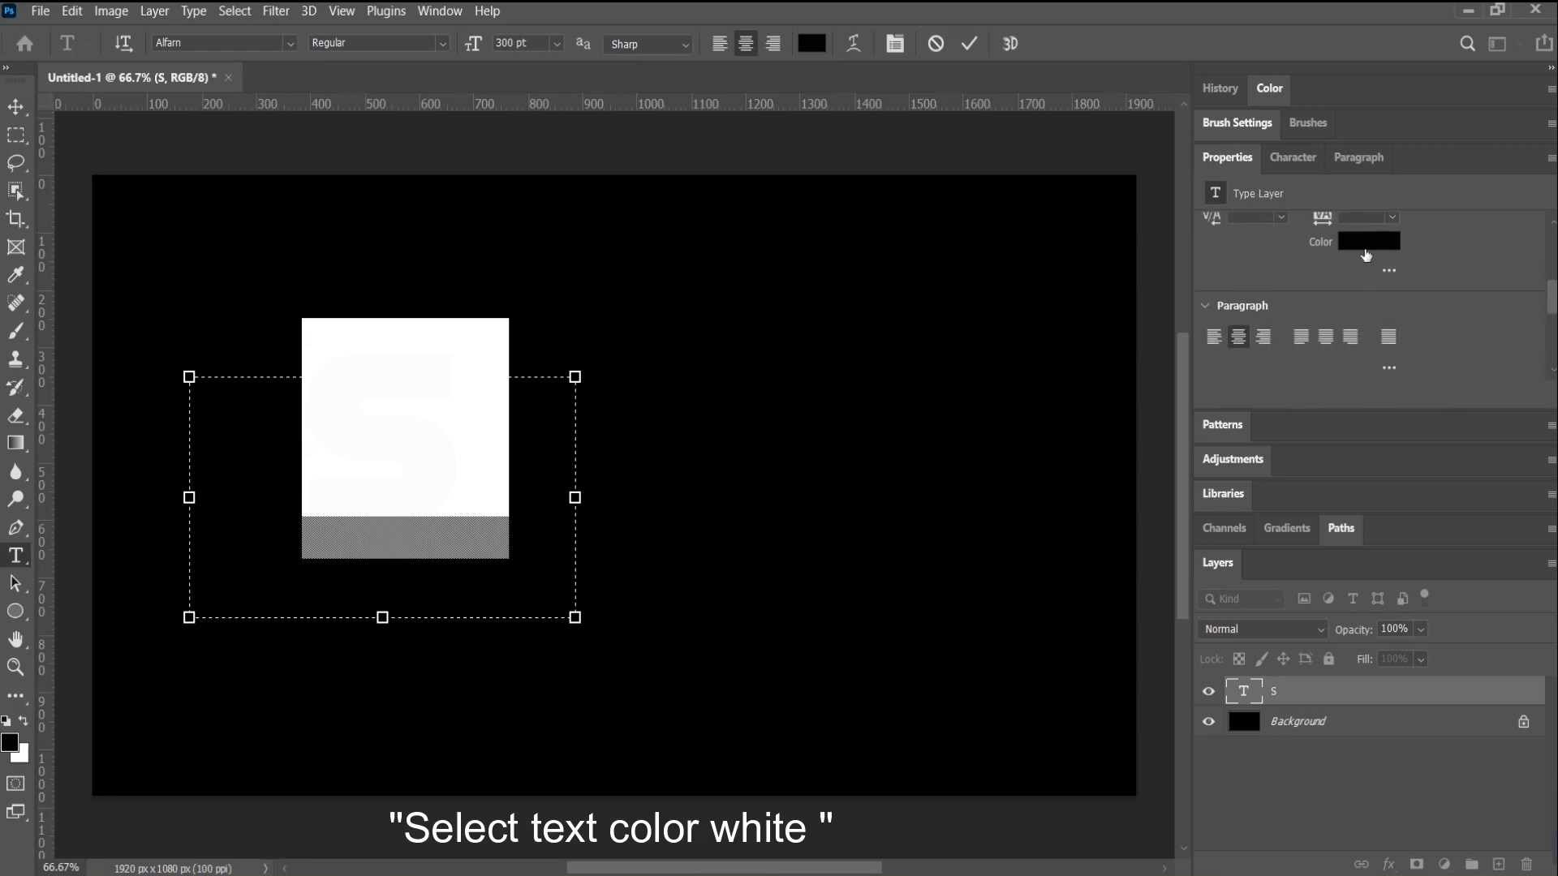
click(1369, 241)
text(ffffff)
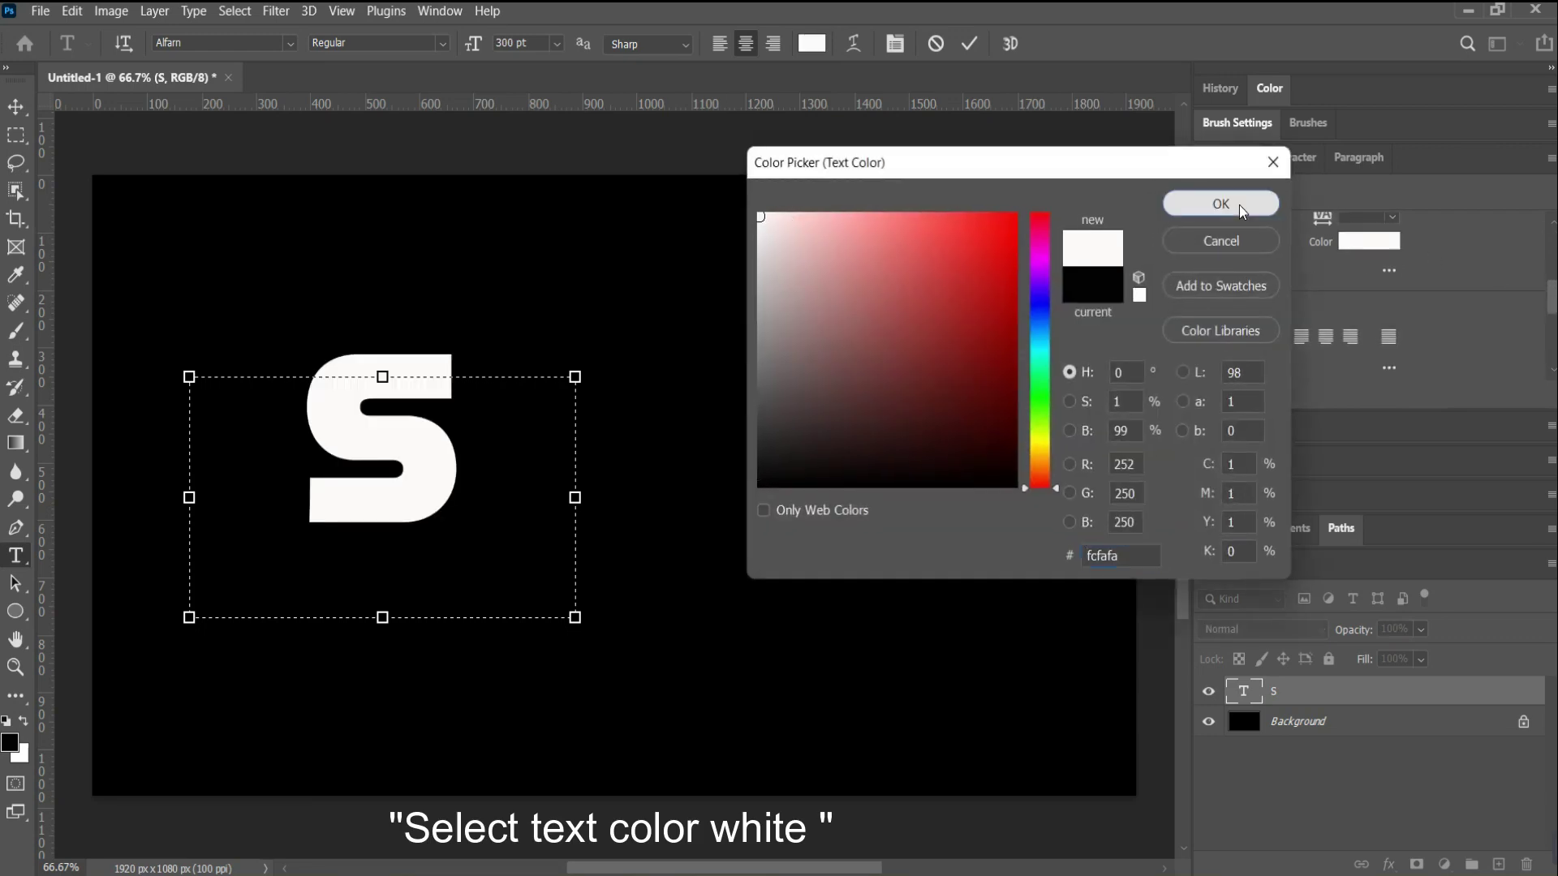
click(1221, 203)
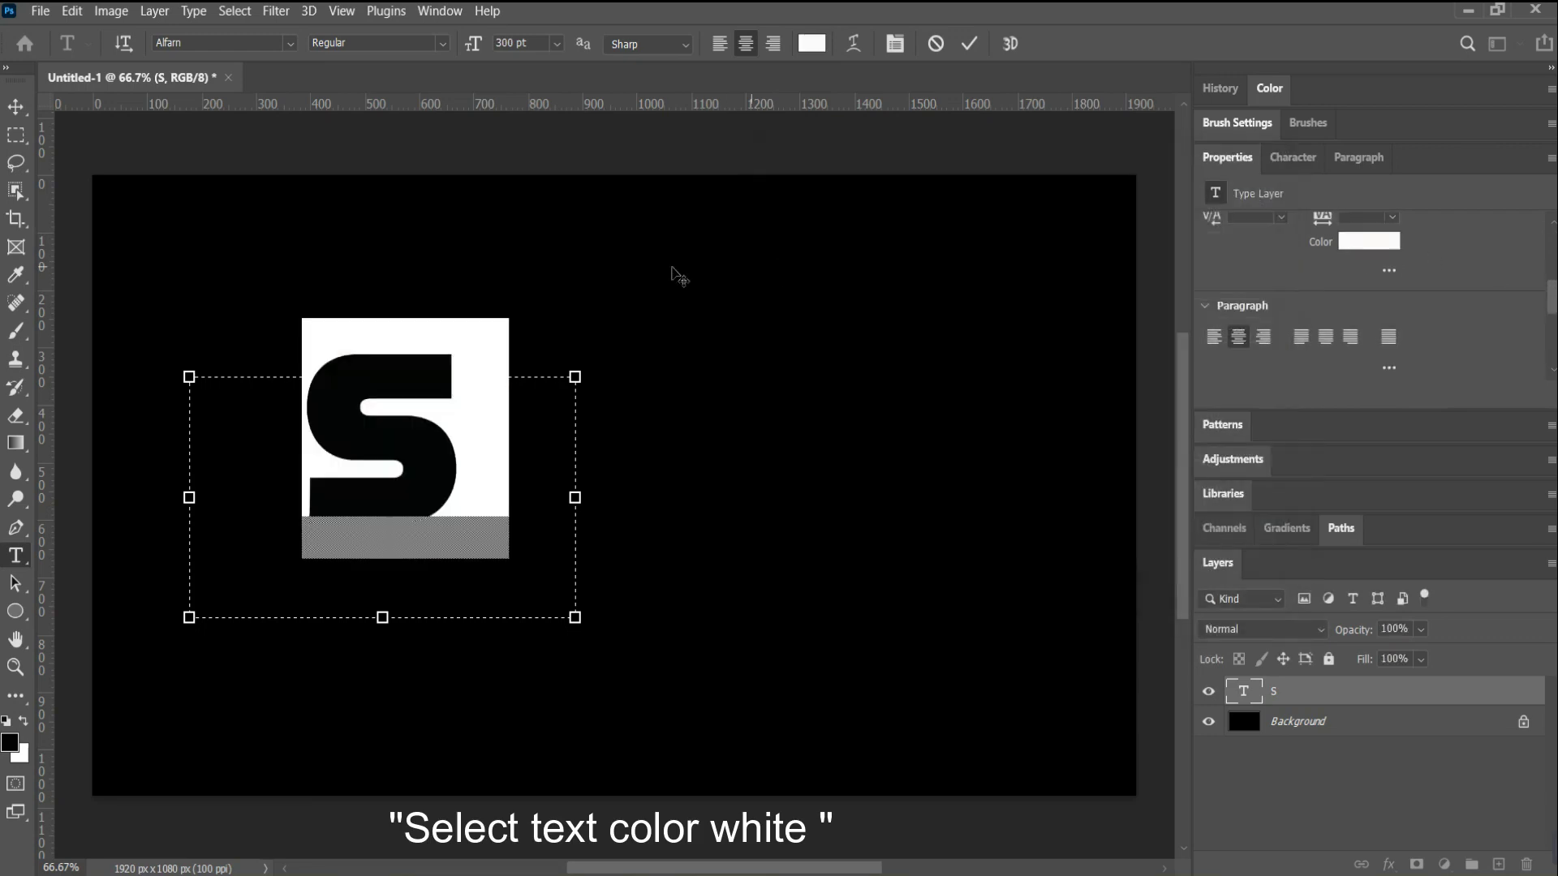
click(27, 107)
drag(389, 454, 284, 458)
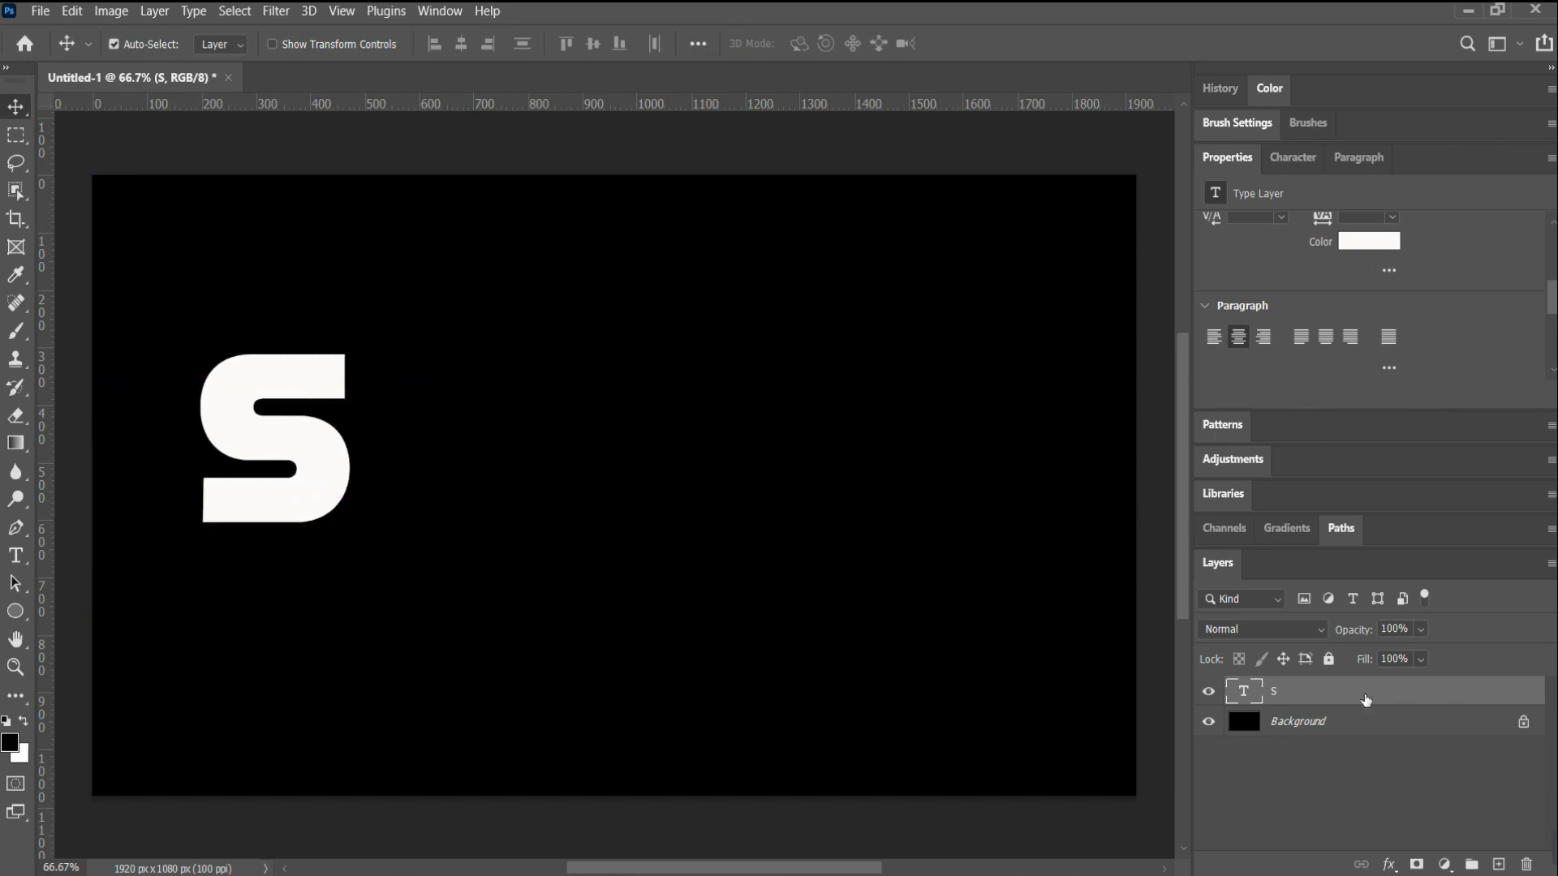
Duplicate the S layer four times and change the first two copies to H and A
key(ctrl+j)
key(ctrl+j)
key(ctrl+j)
key(ctrl+j)
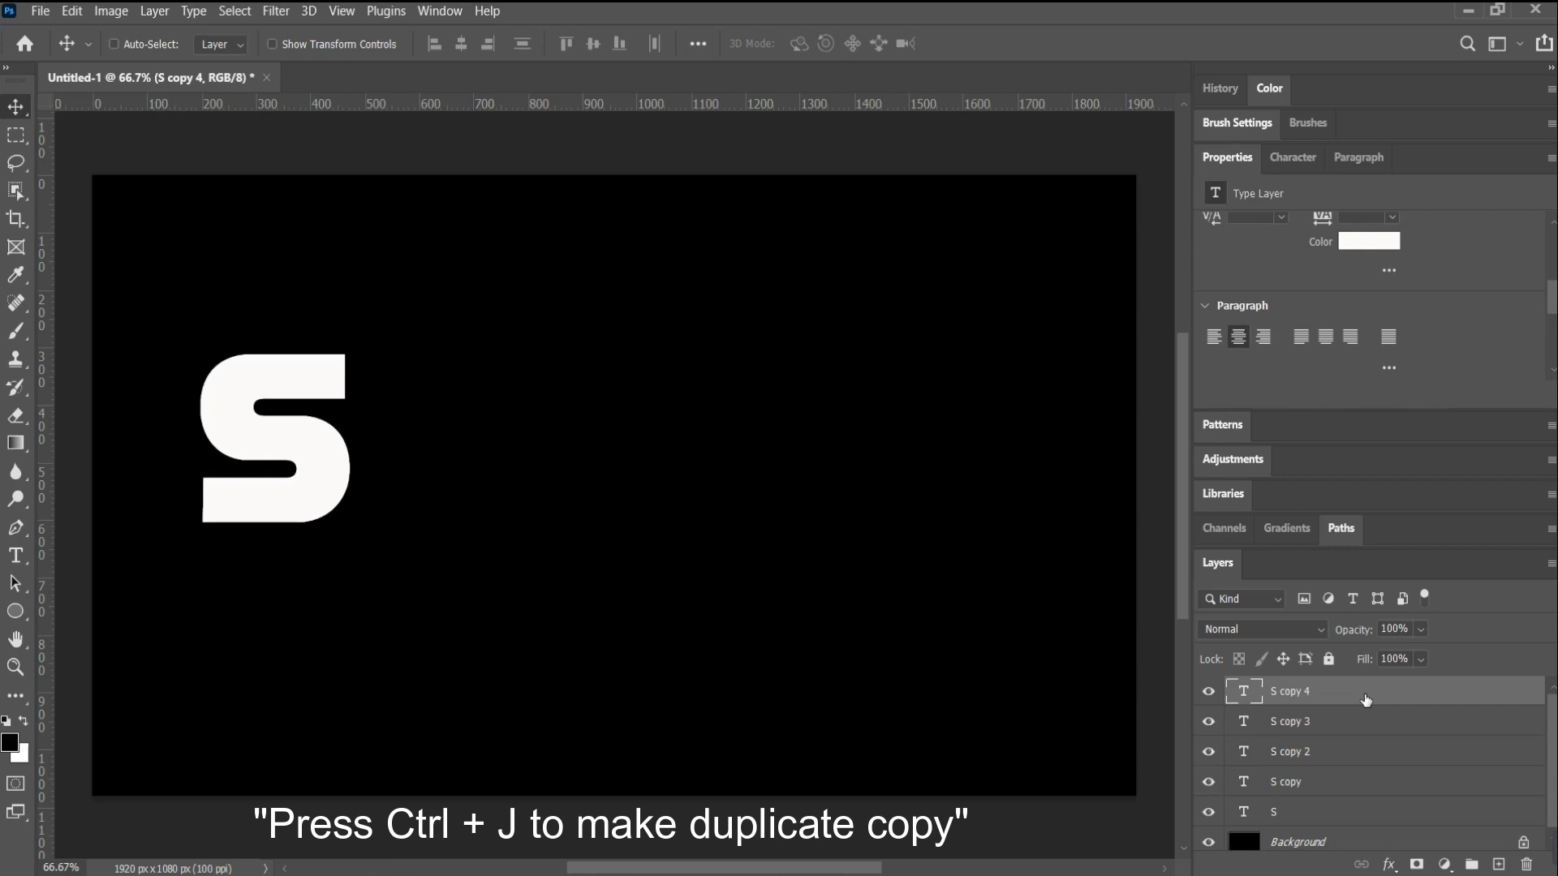
double_click(1245, 781)
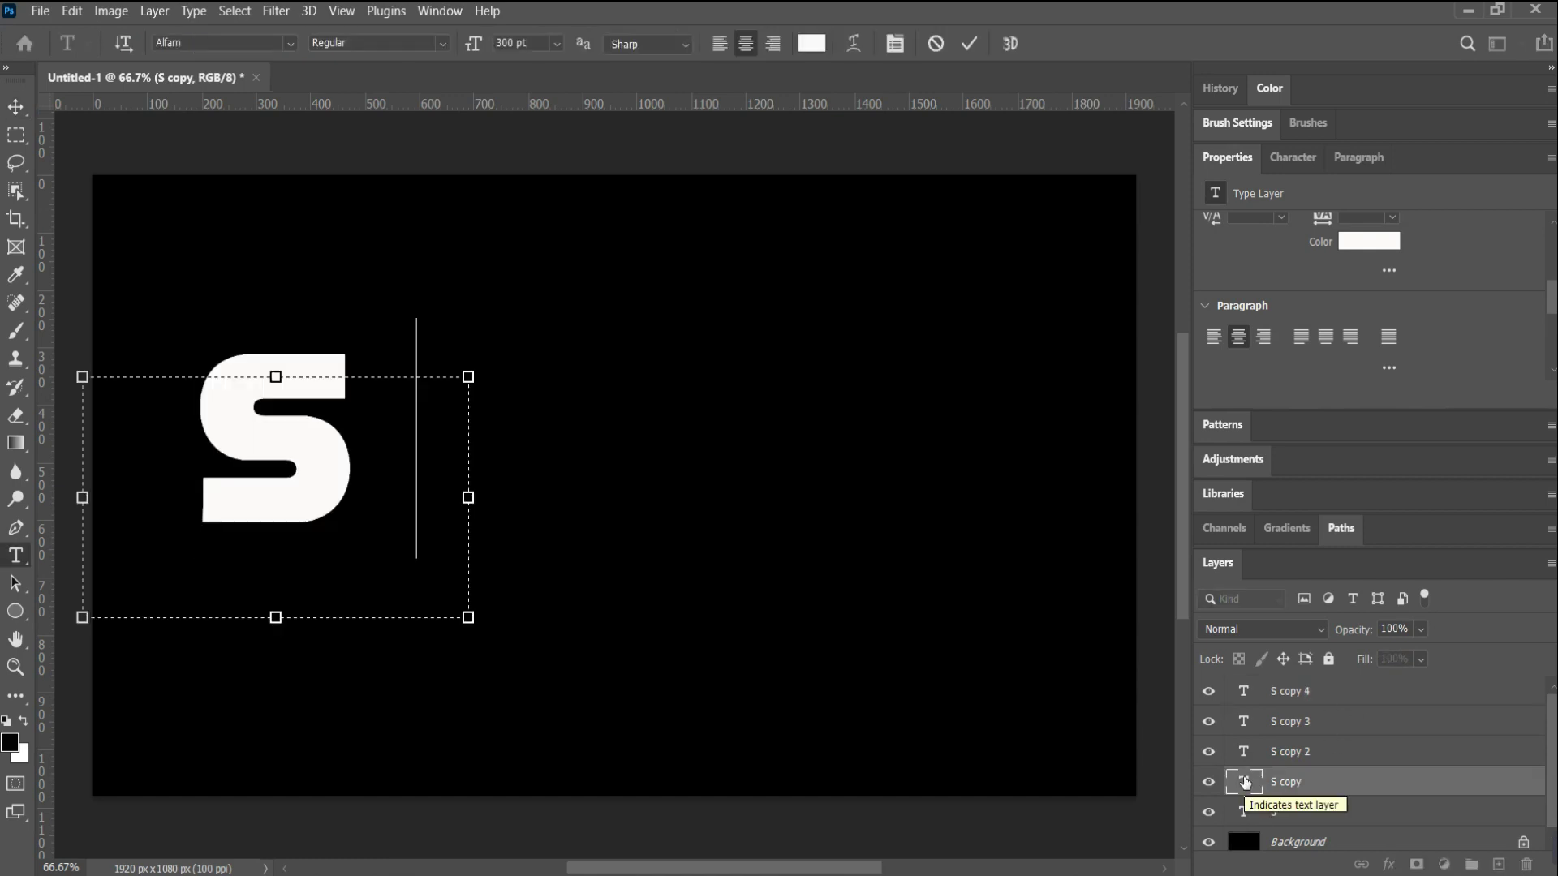
text(H)
click(1248, 755)
double_click(1247, 755)
text(A)
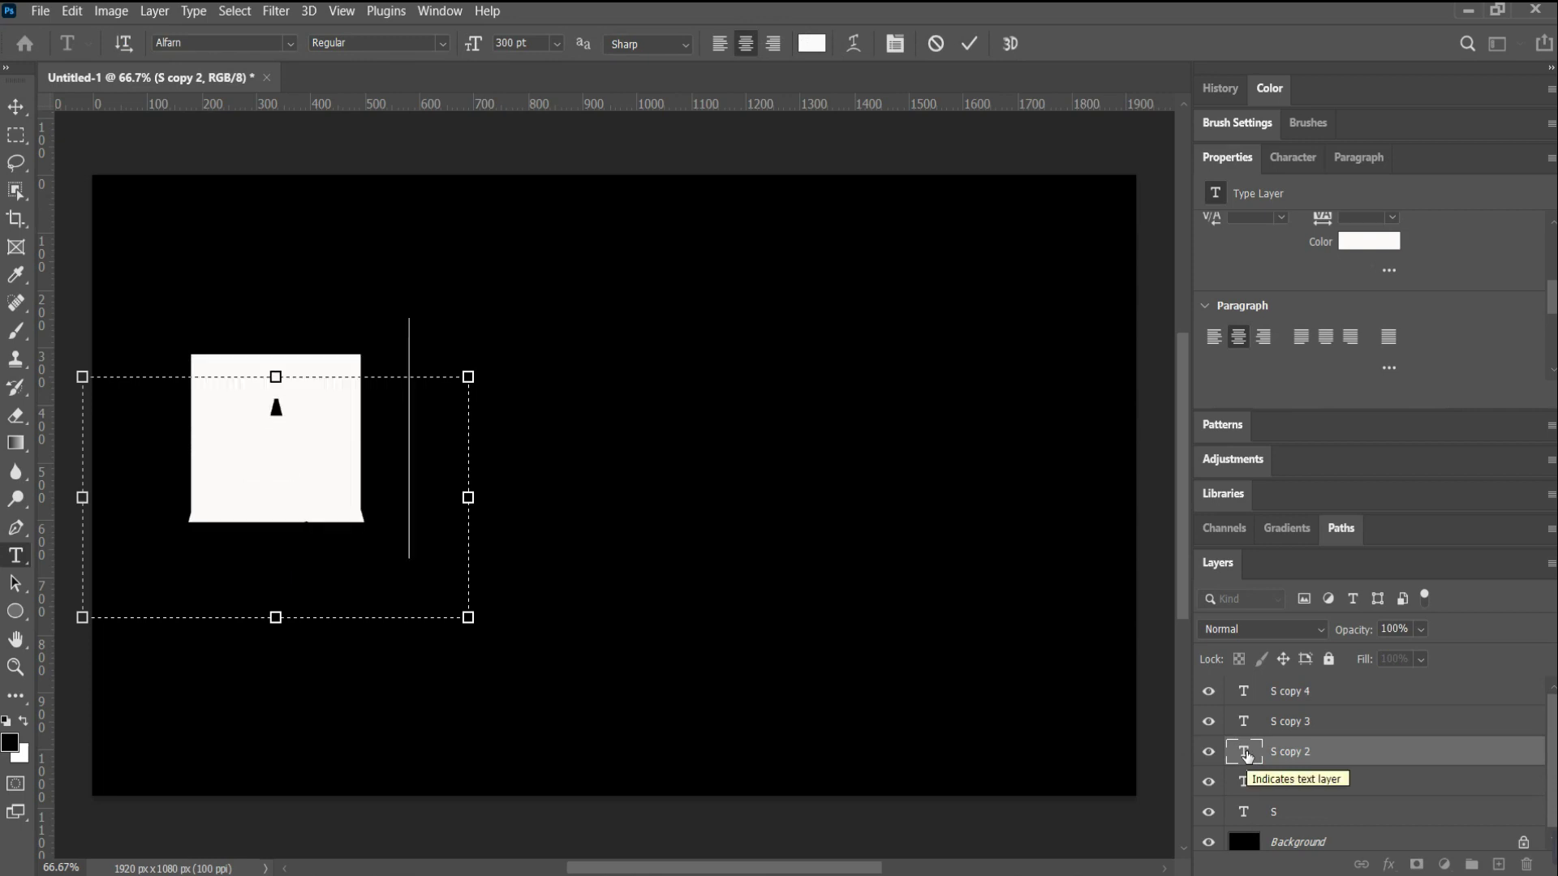
click(1248, 723)
Change the remaining two copies to the letters D and E
double_click(1248, 724)
text(D)
click(1246, 692)
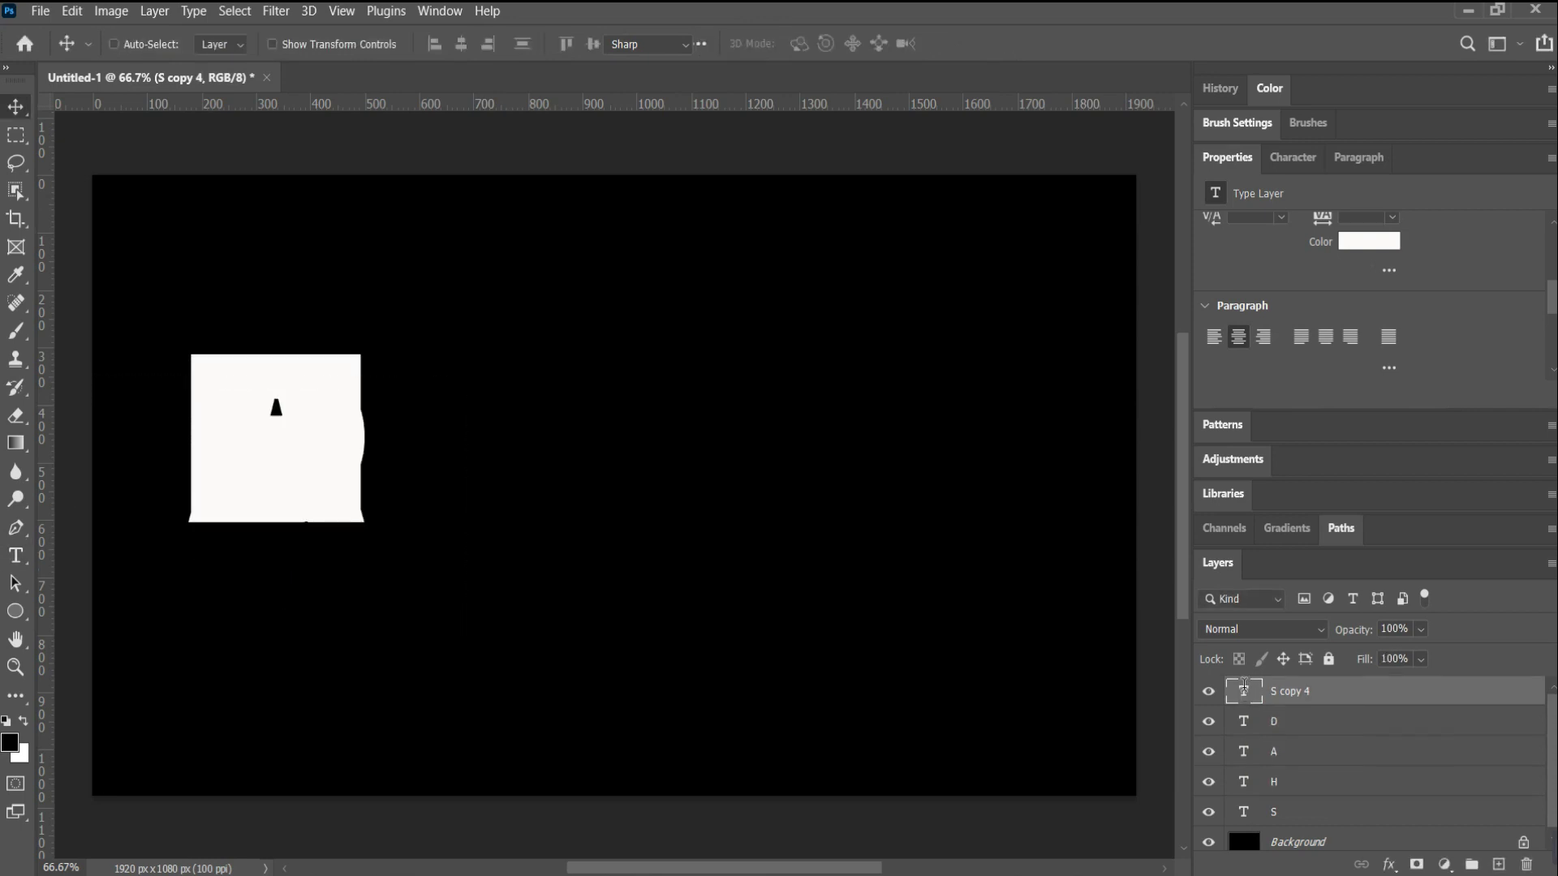
double_click(1246, 692)
text(E)
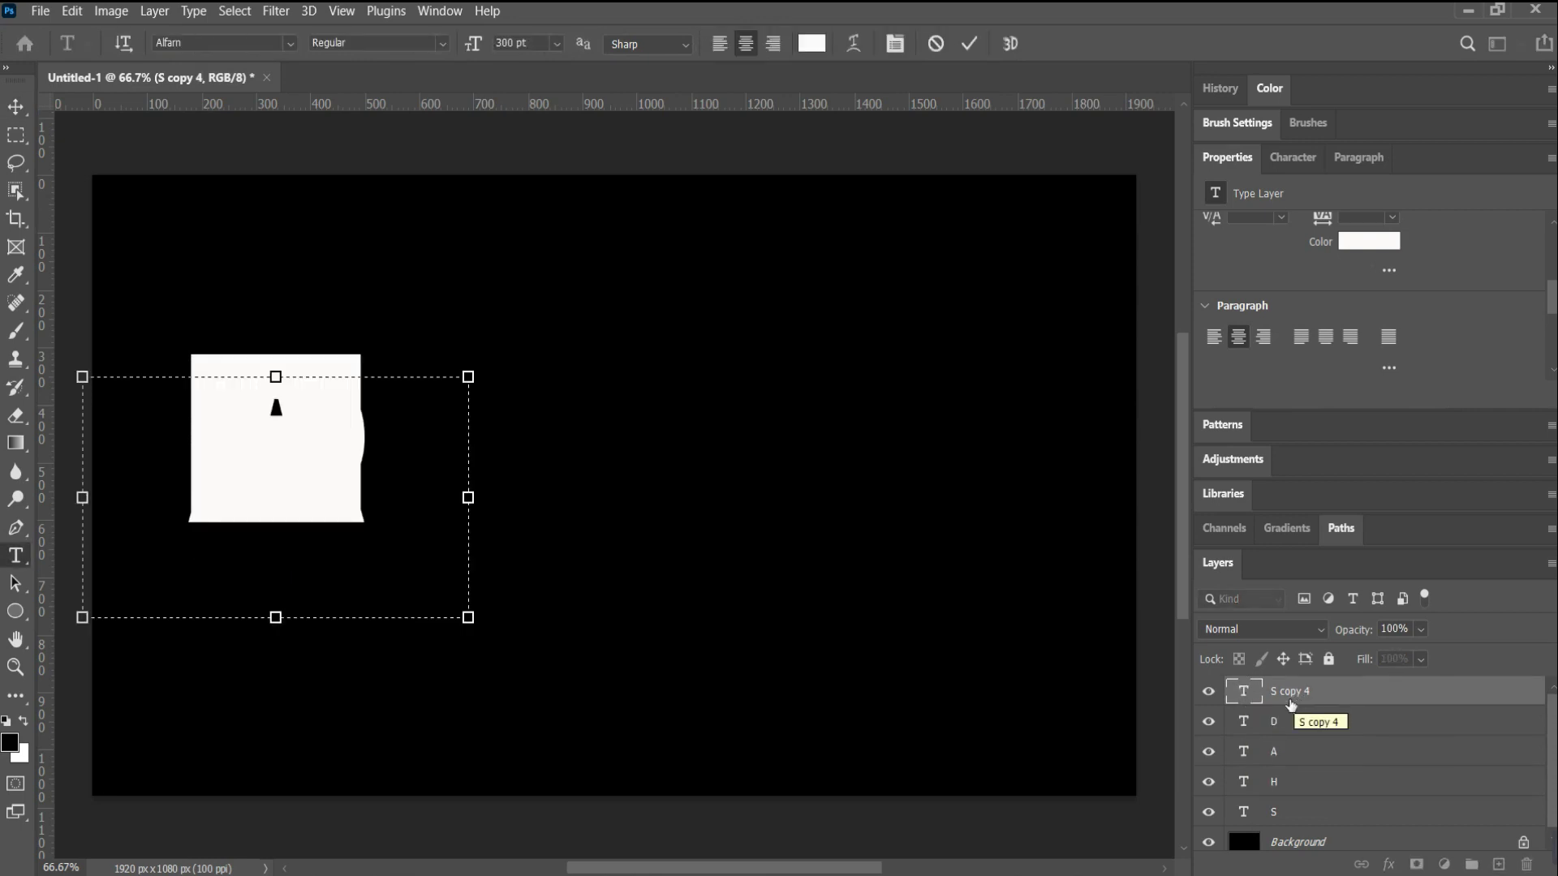
click(15, 106)
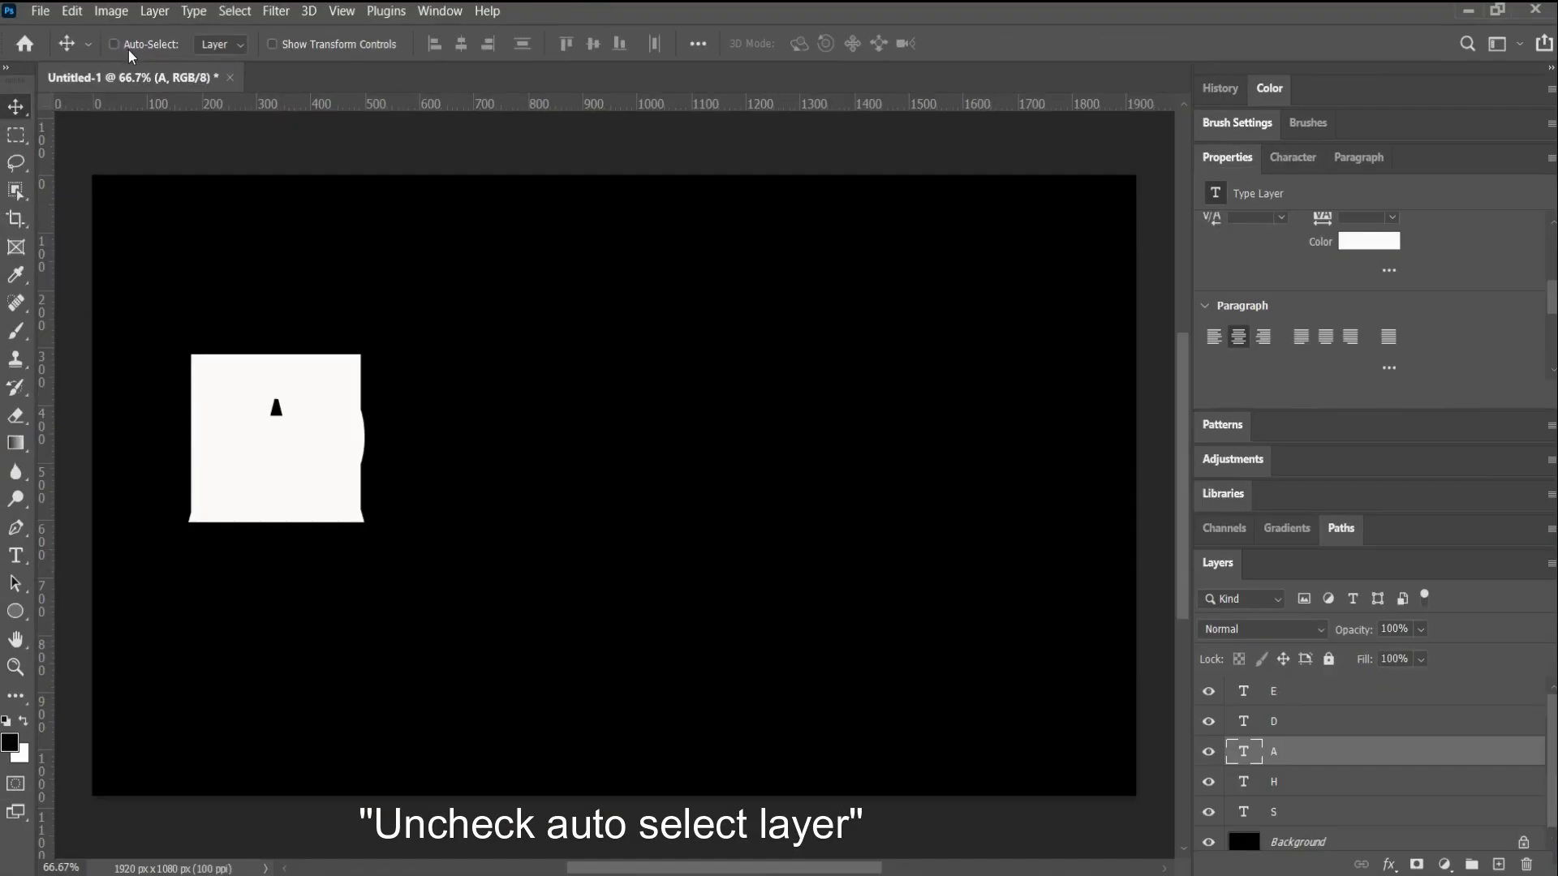
Move the H, A, D and E layers right in turn to spell SHADE with even spacing
click(1284, 784)
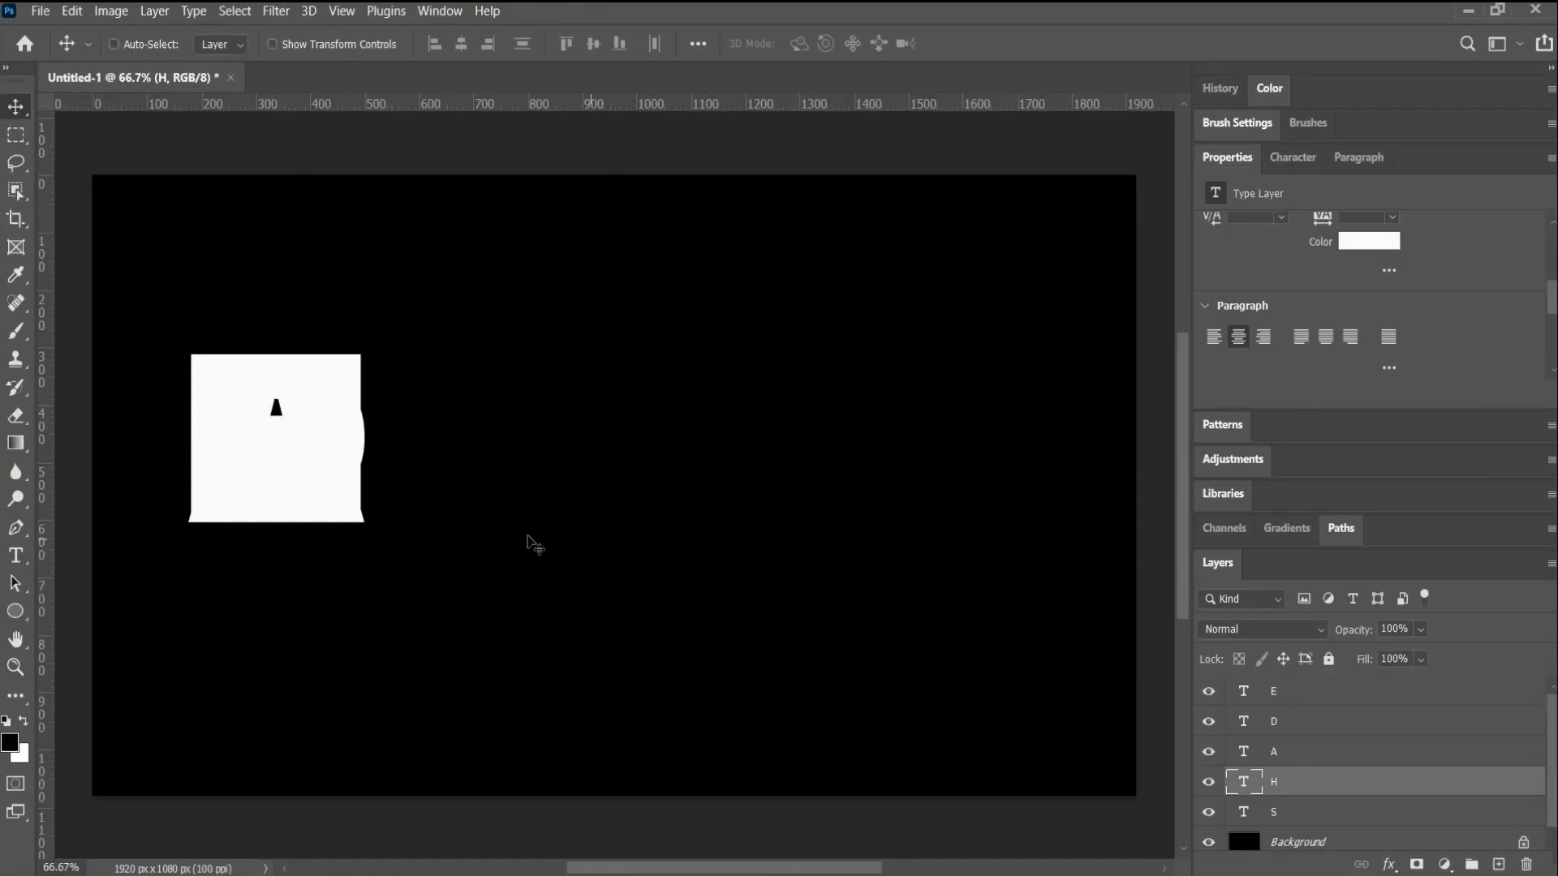
drag(299, 477, 444, 491)
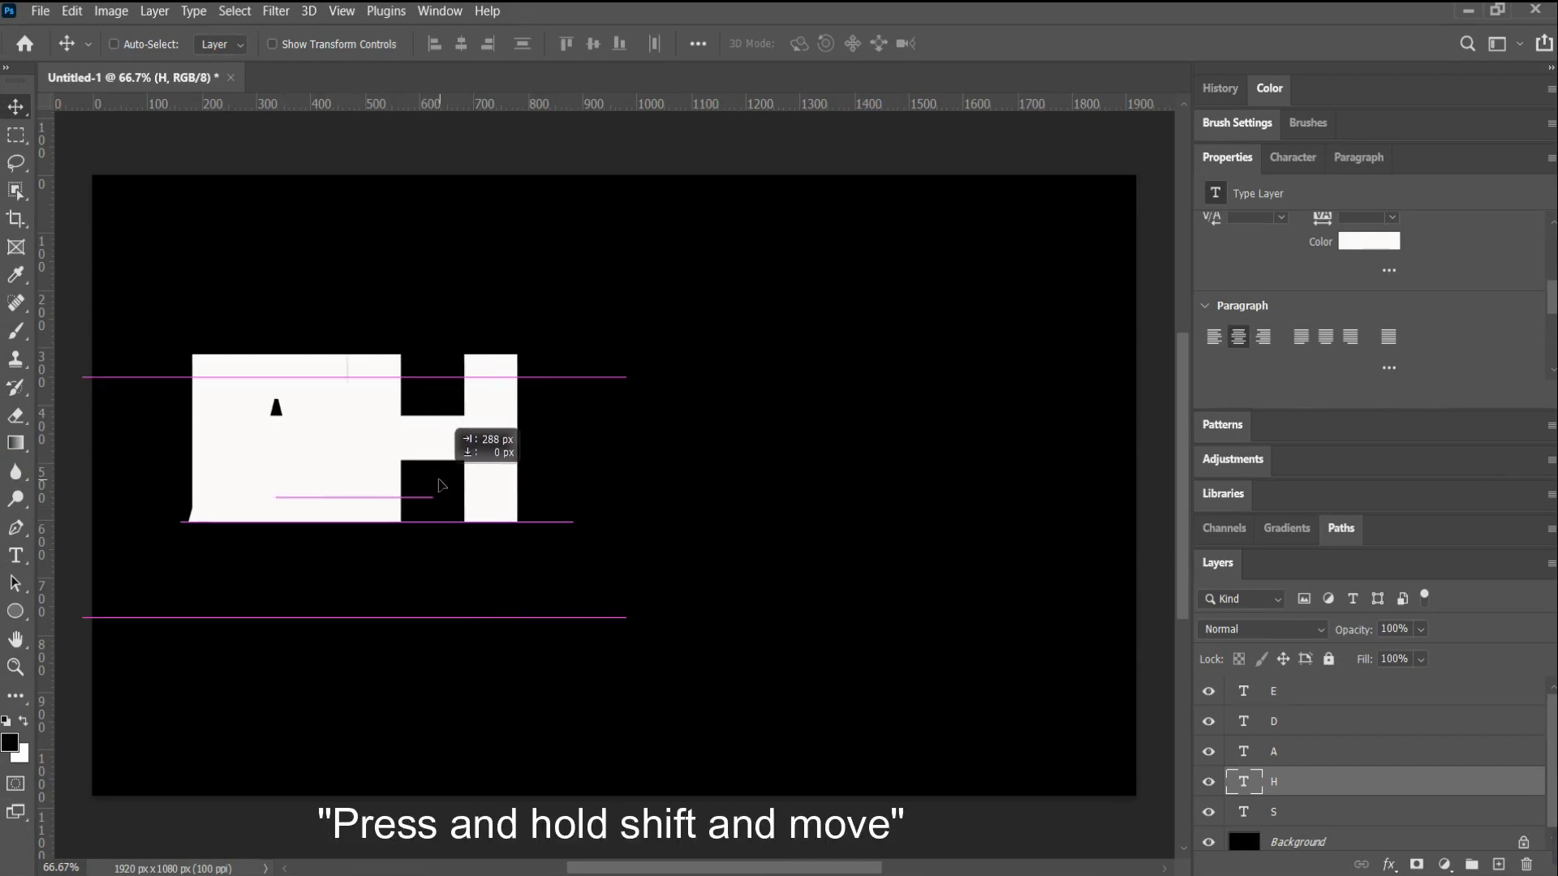
click(1315, 754)
drag(264, 456, 616, 462)
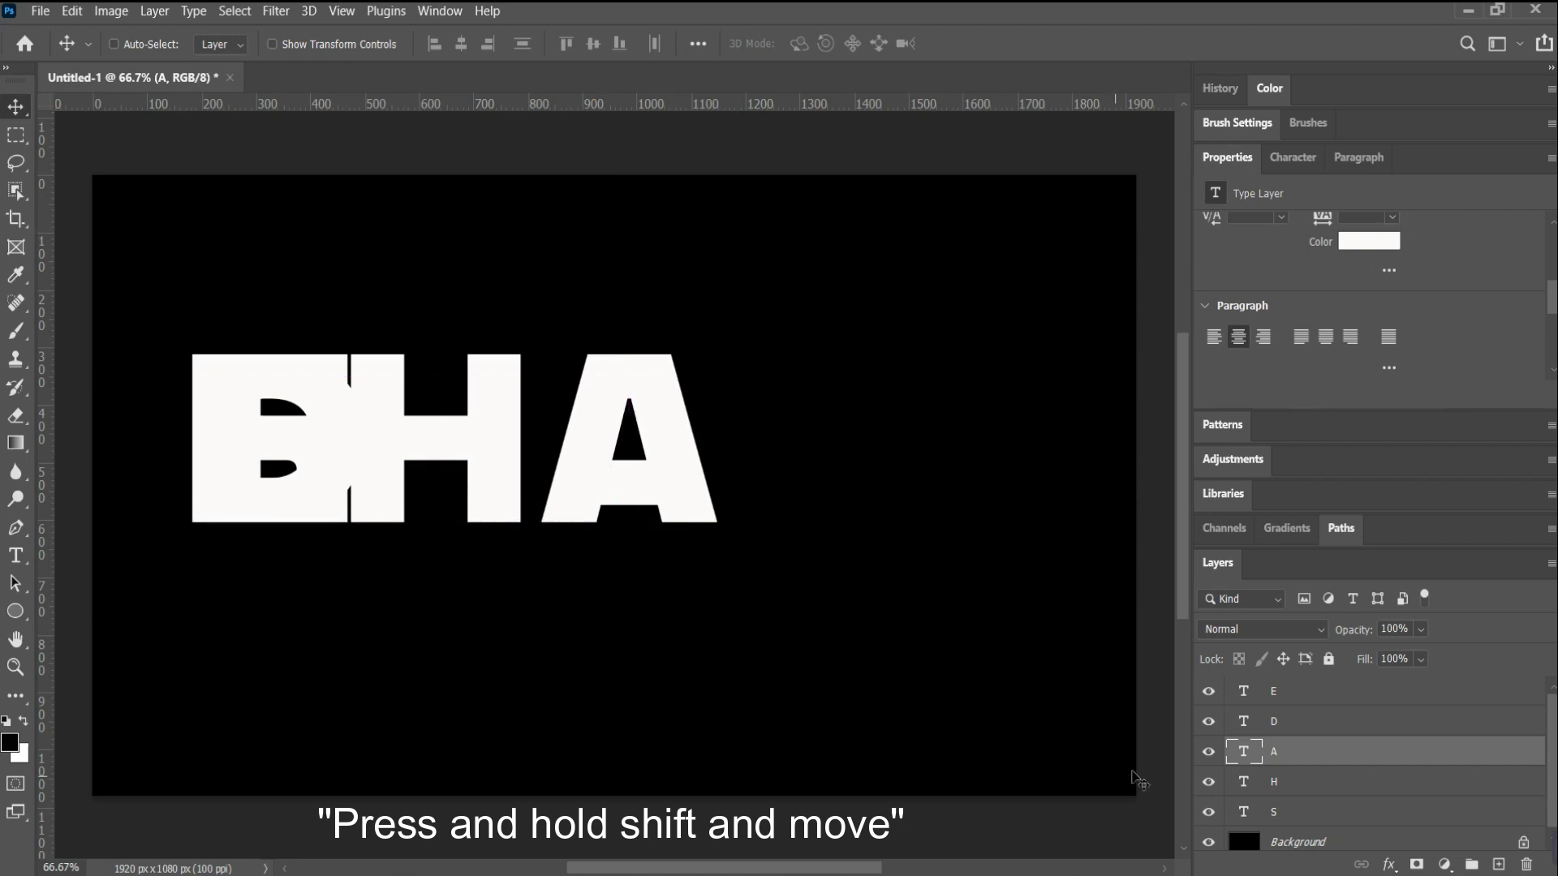
click(1297, 721)
drag(284, 487, 815, 500)
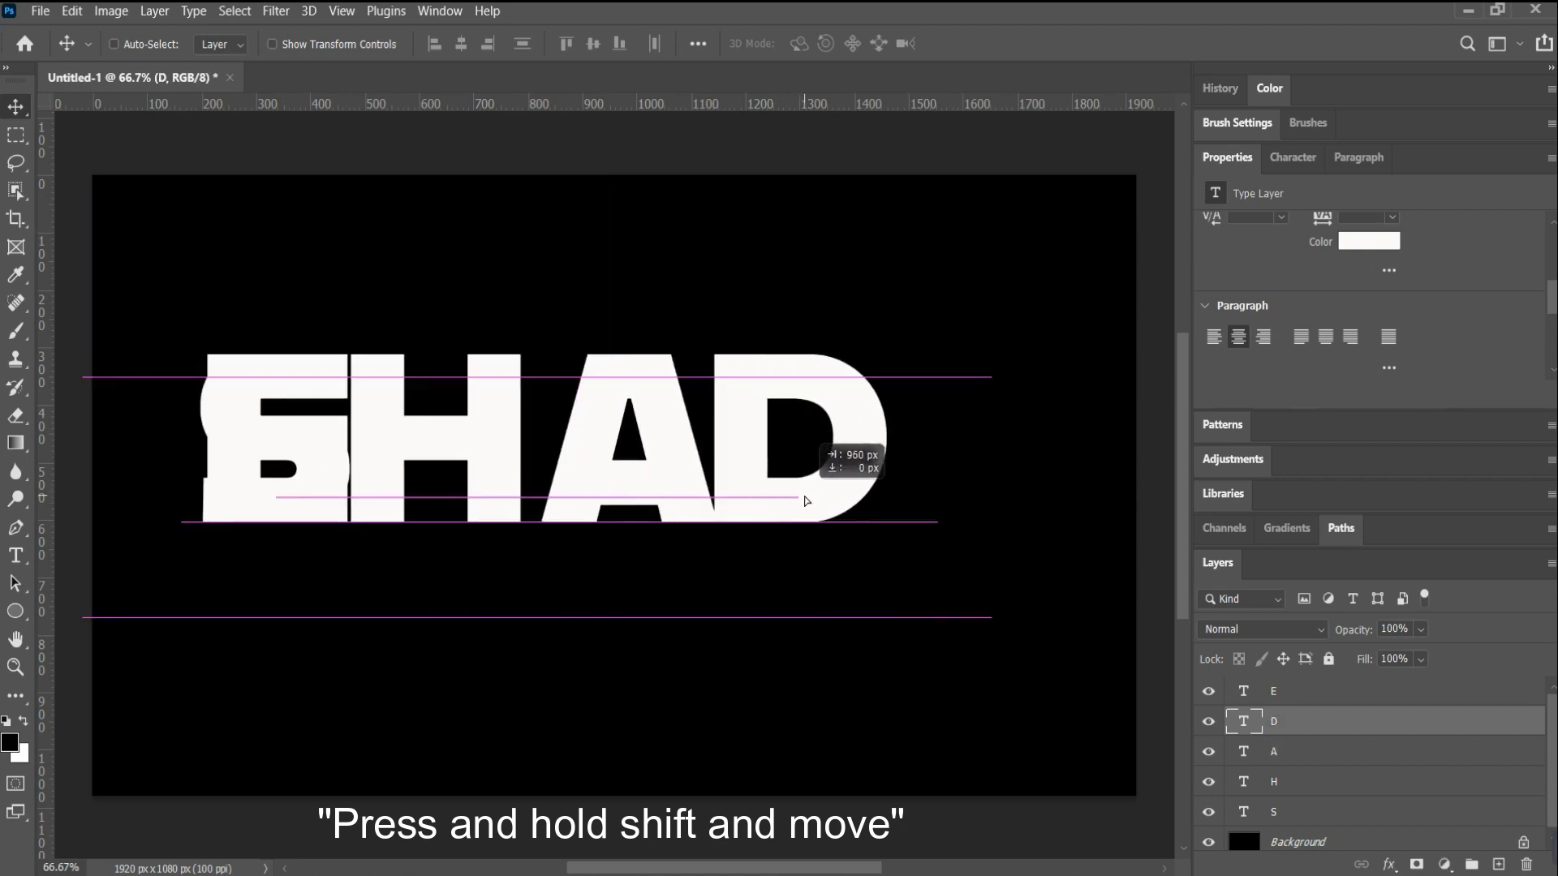
click(1282, 691)
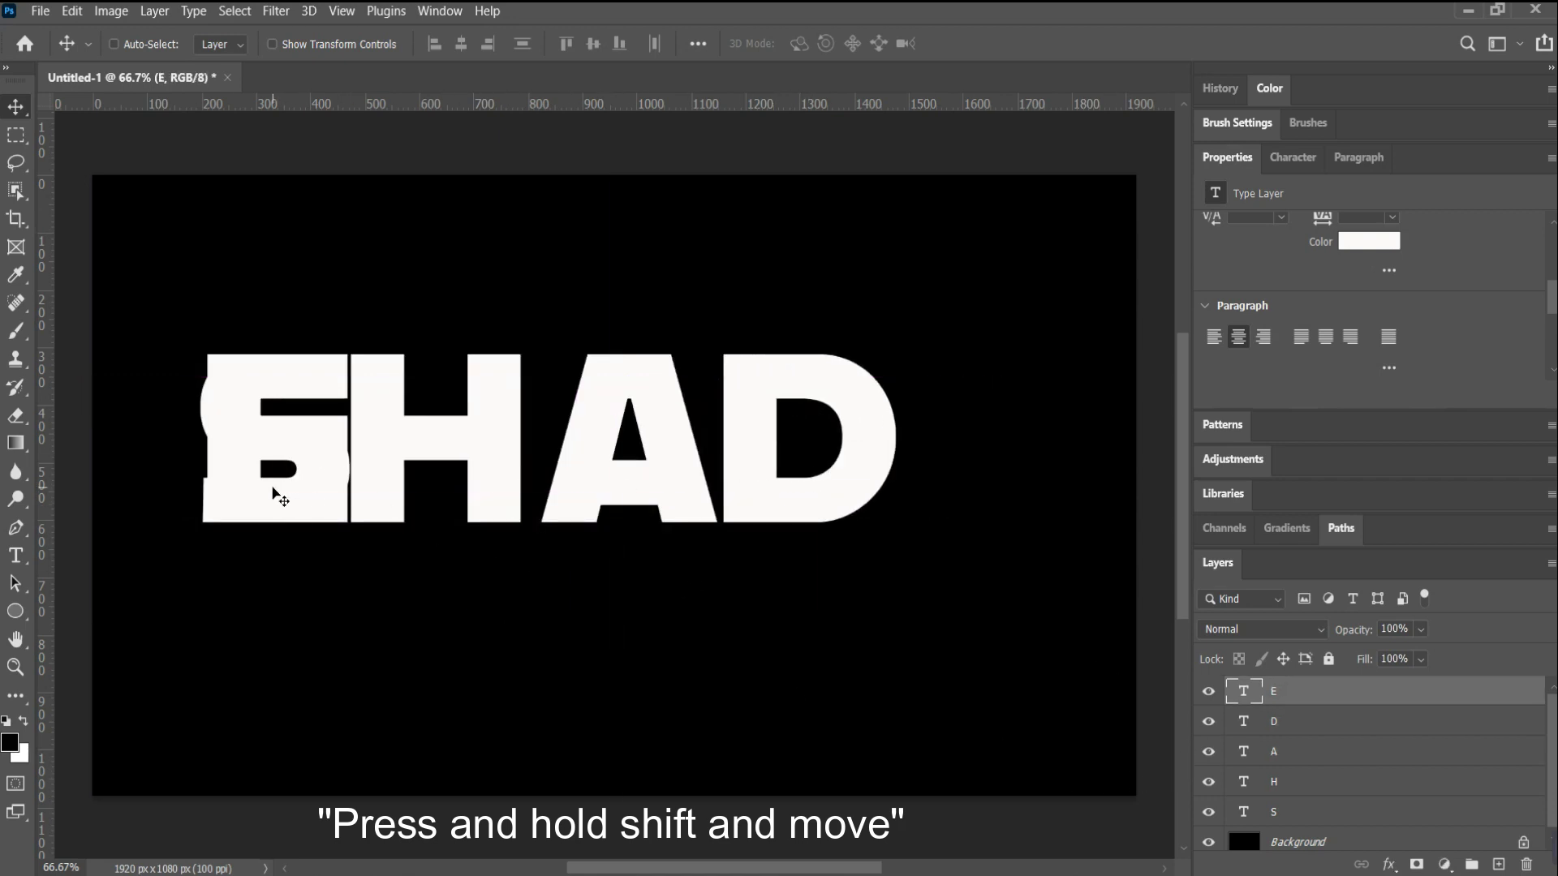
drag(278, 496, 960, 530)
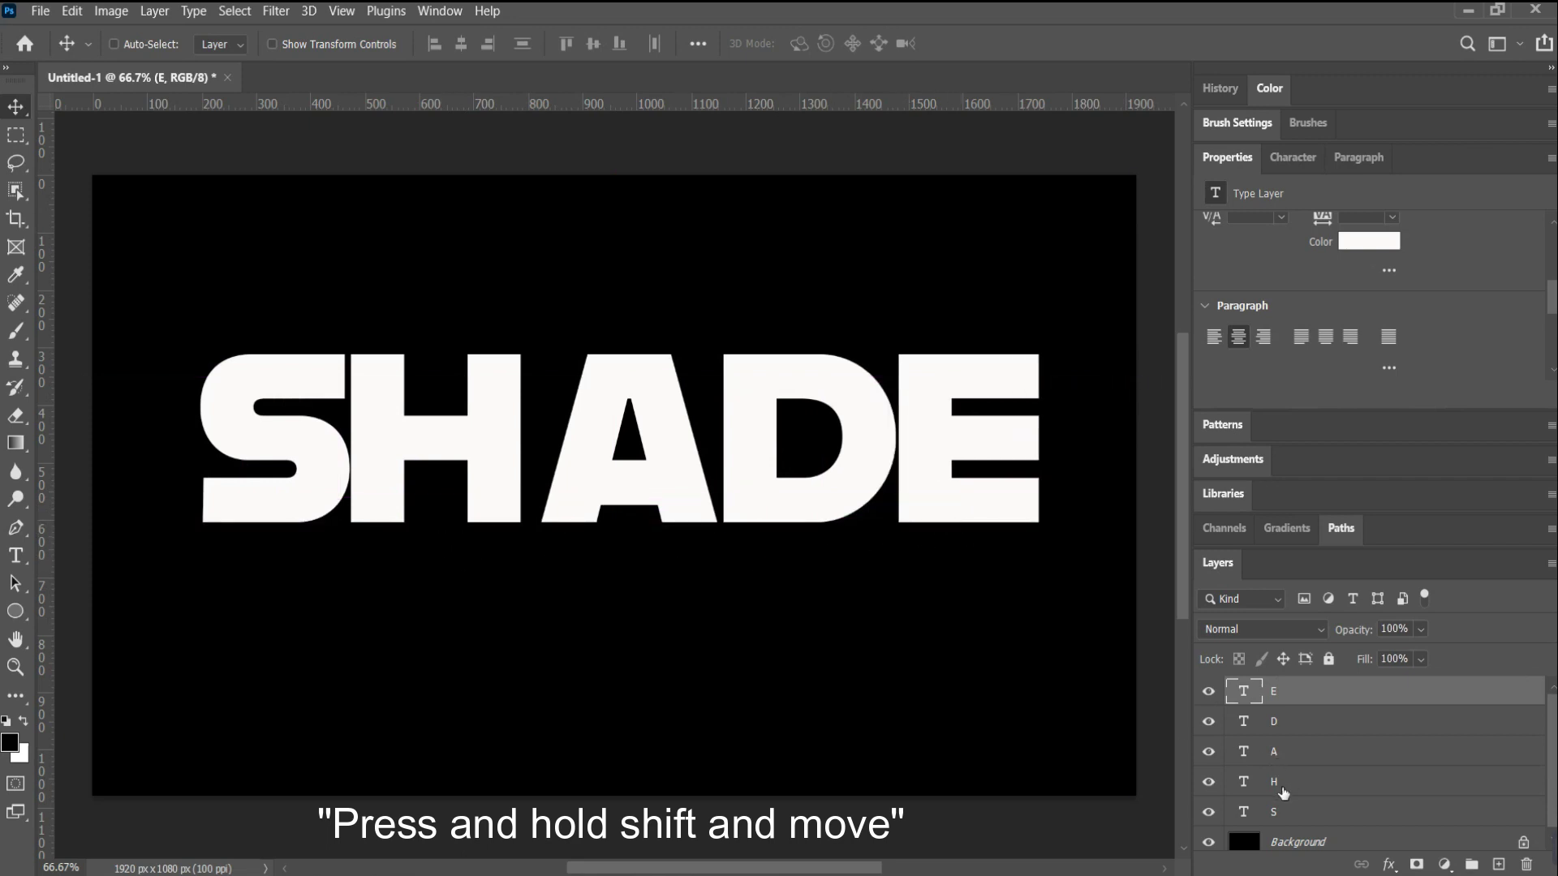
click(1282, 791)
drag(477, 471, 486, 470)
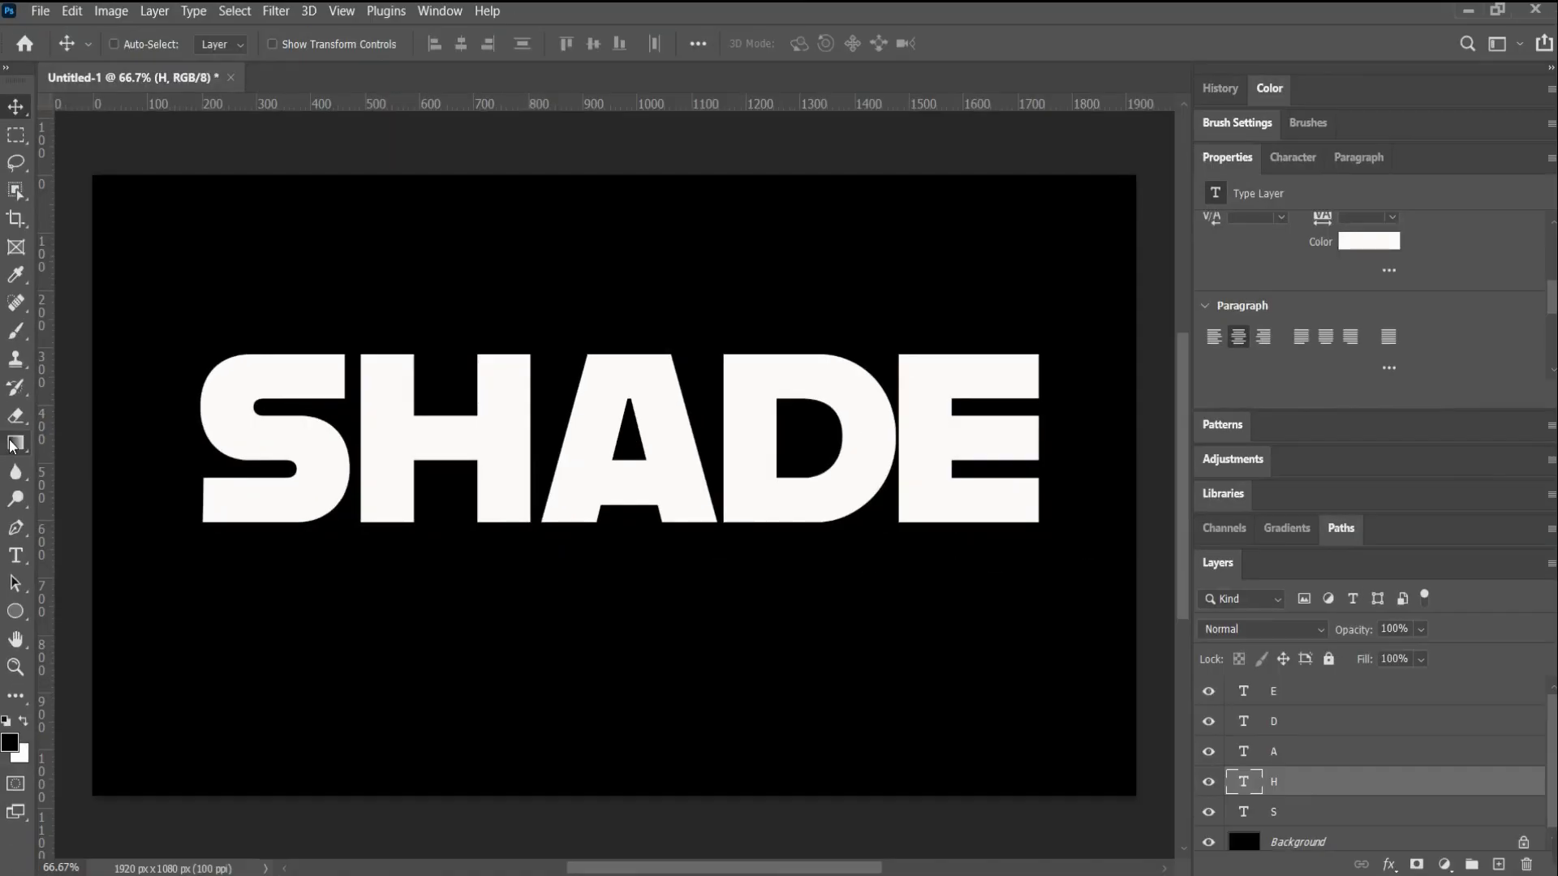
Choose the Gradient tool with the first Basics black-to-white preset
click(14, 445)
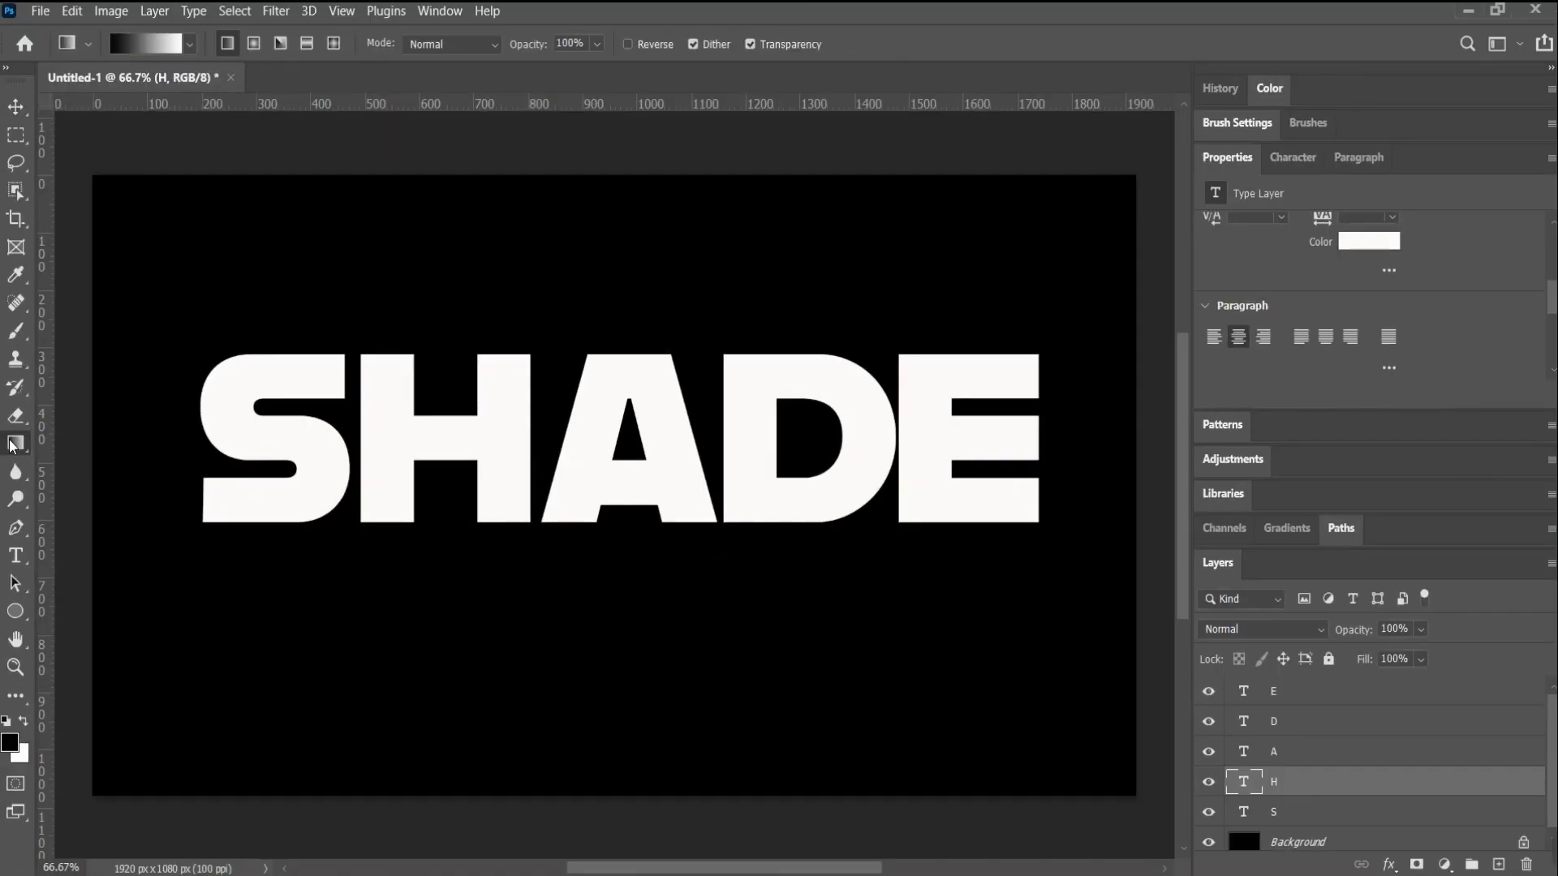
click(193, 44)
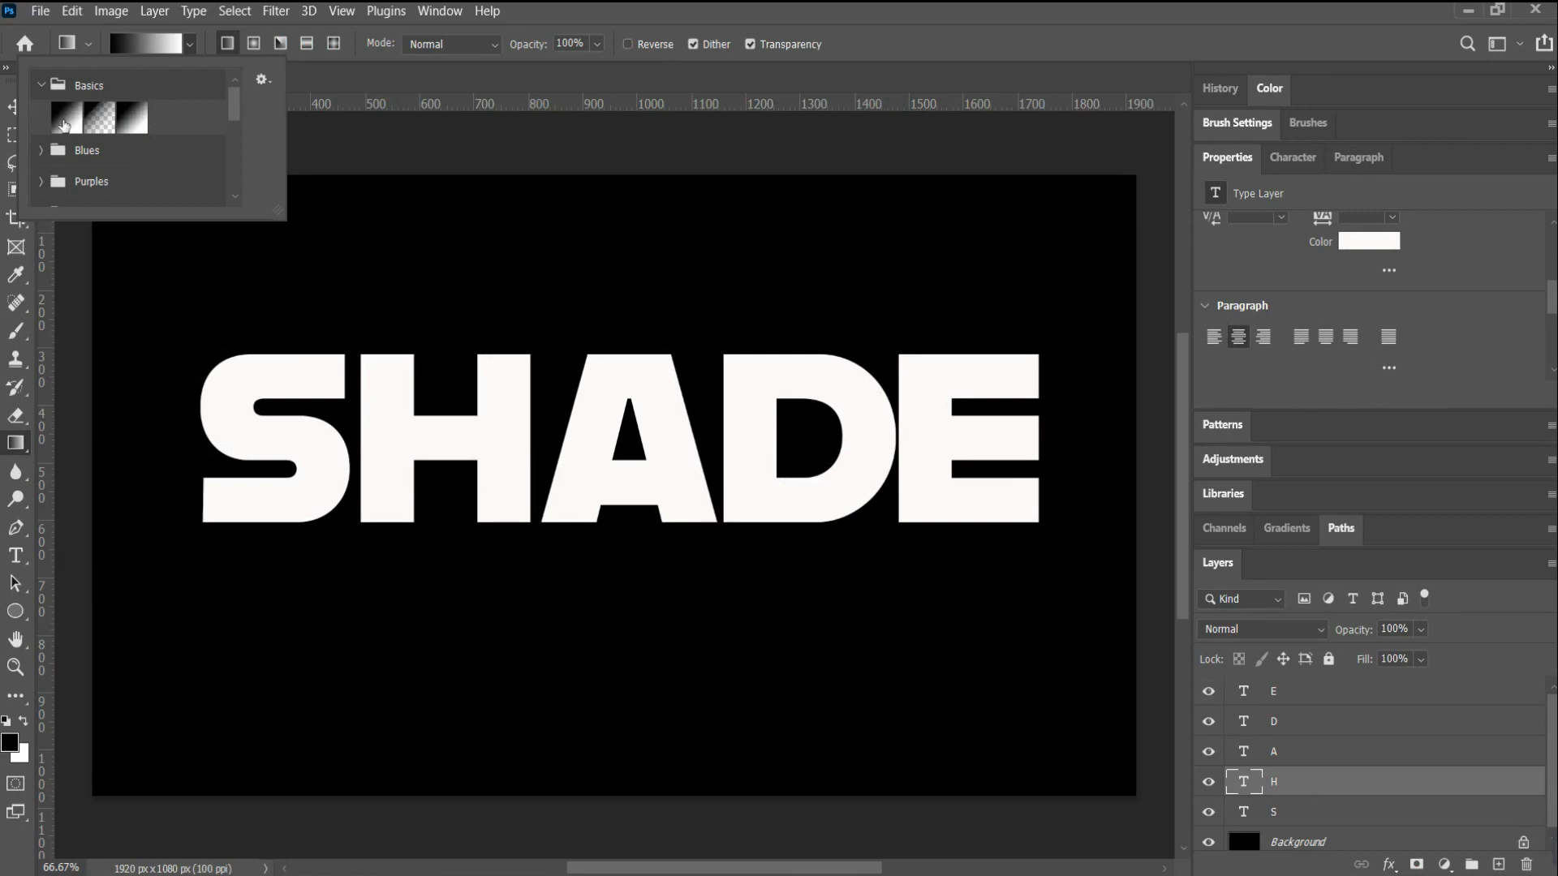
click(64, 122)
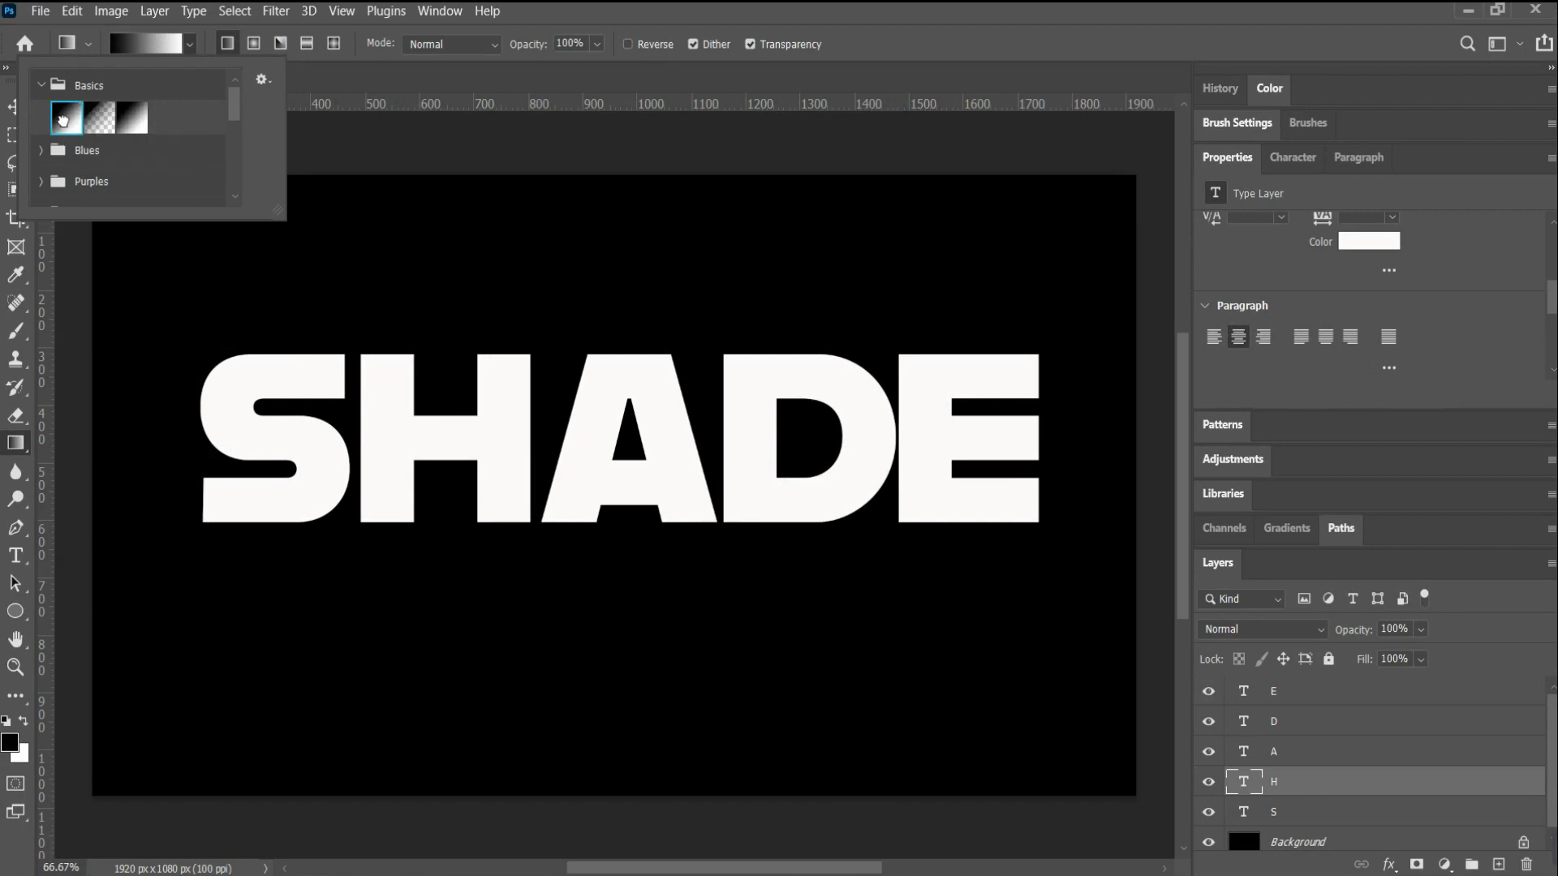
click(227, 48)
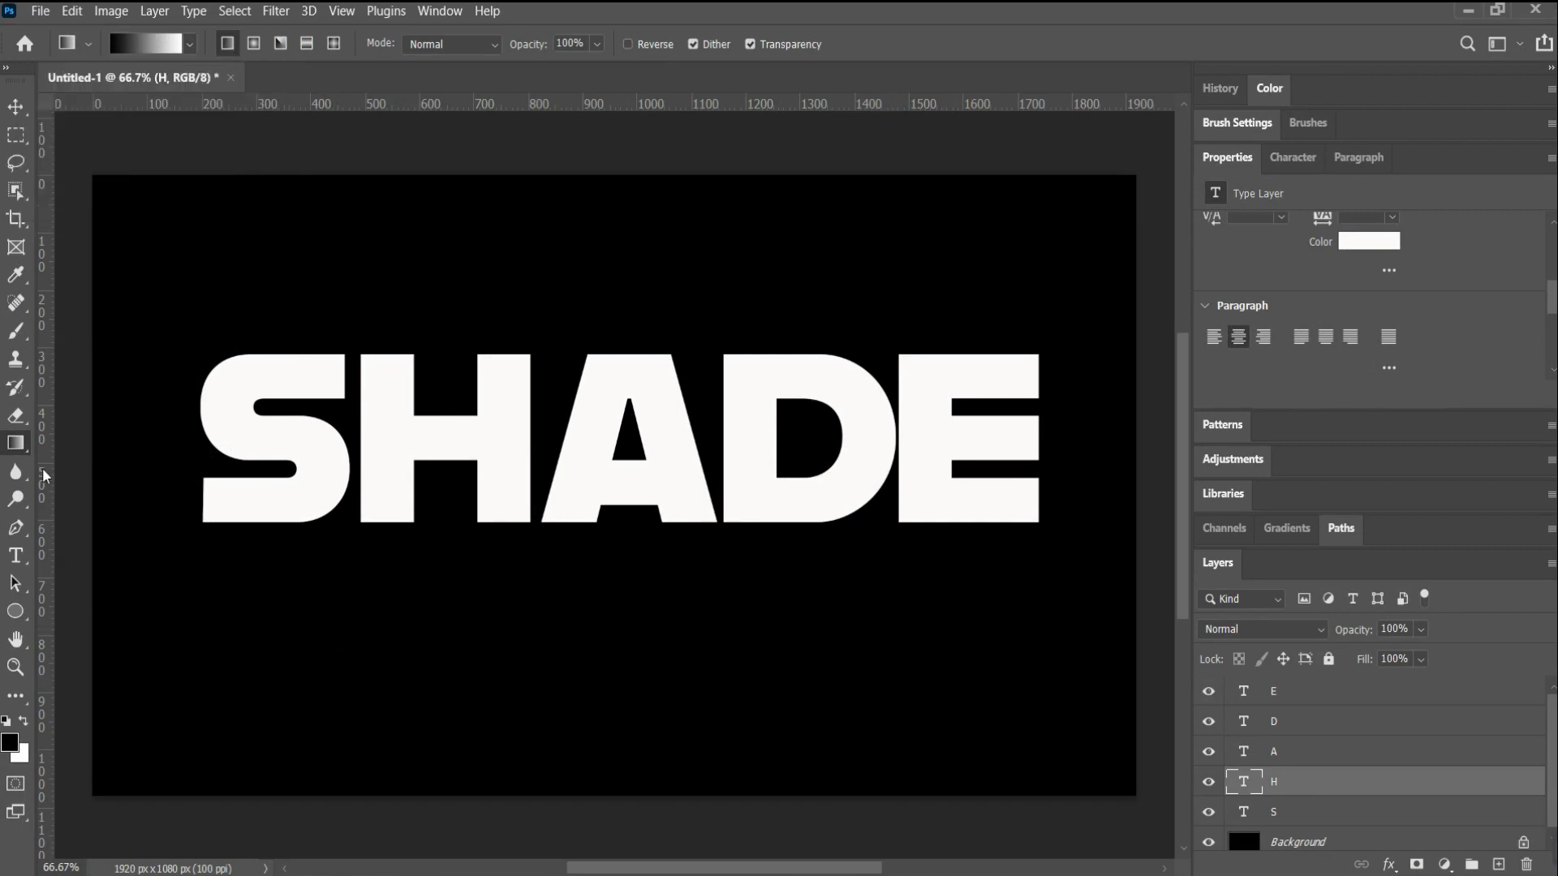
Give the S, H and A letters layer masks with left-to-right gradient fades
click(1266, 814)
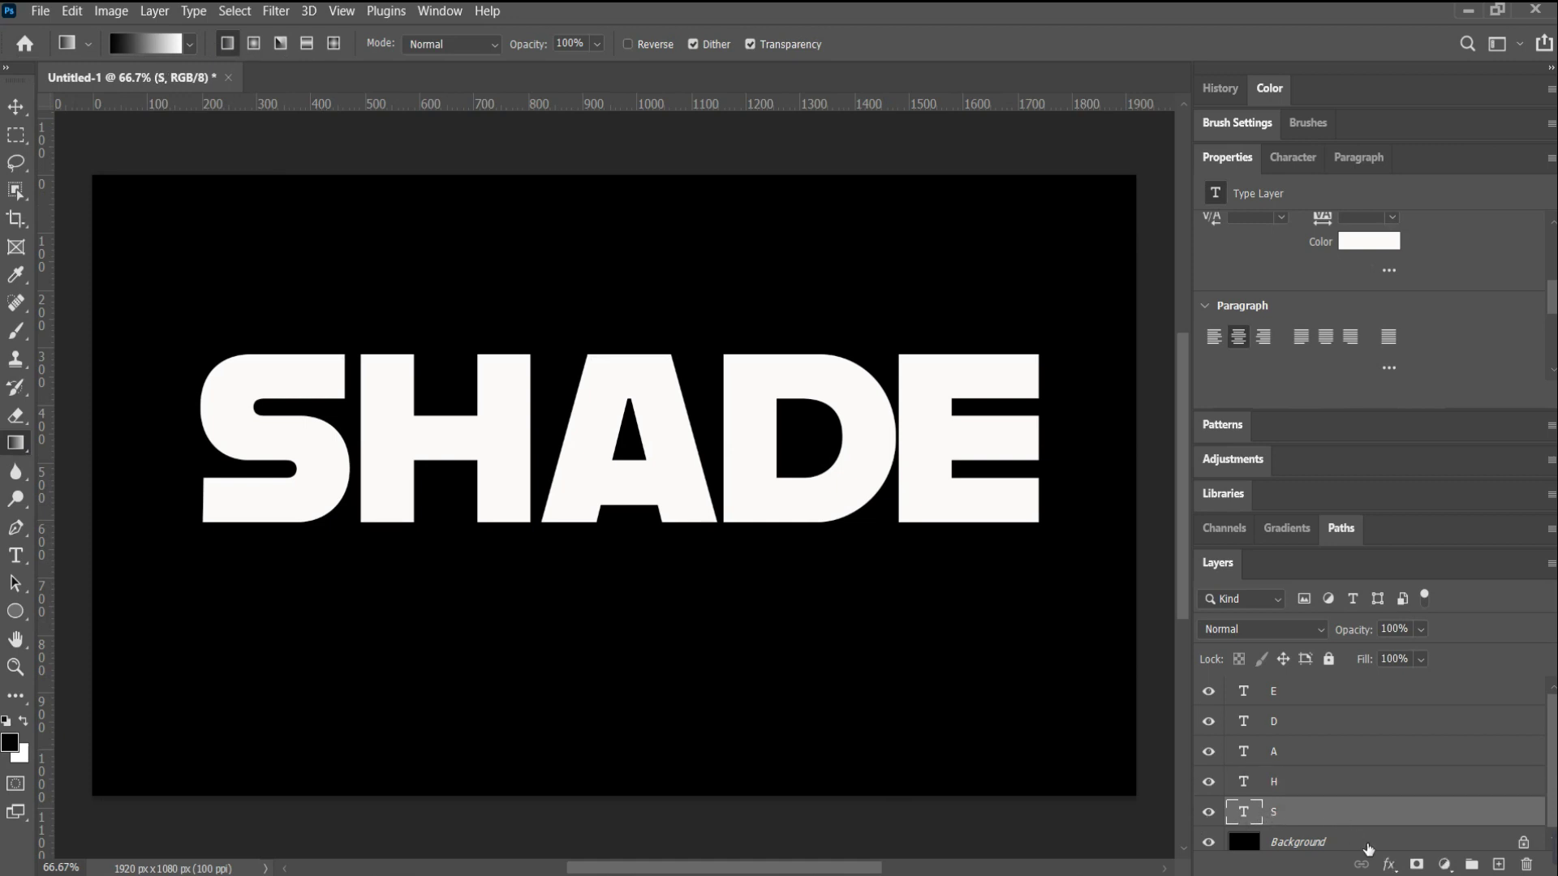
click(1416, 864)
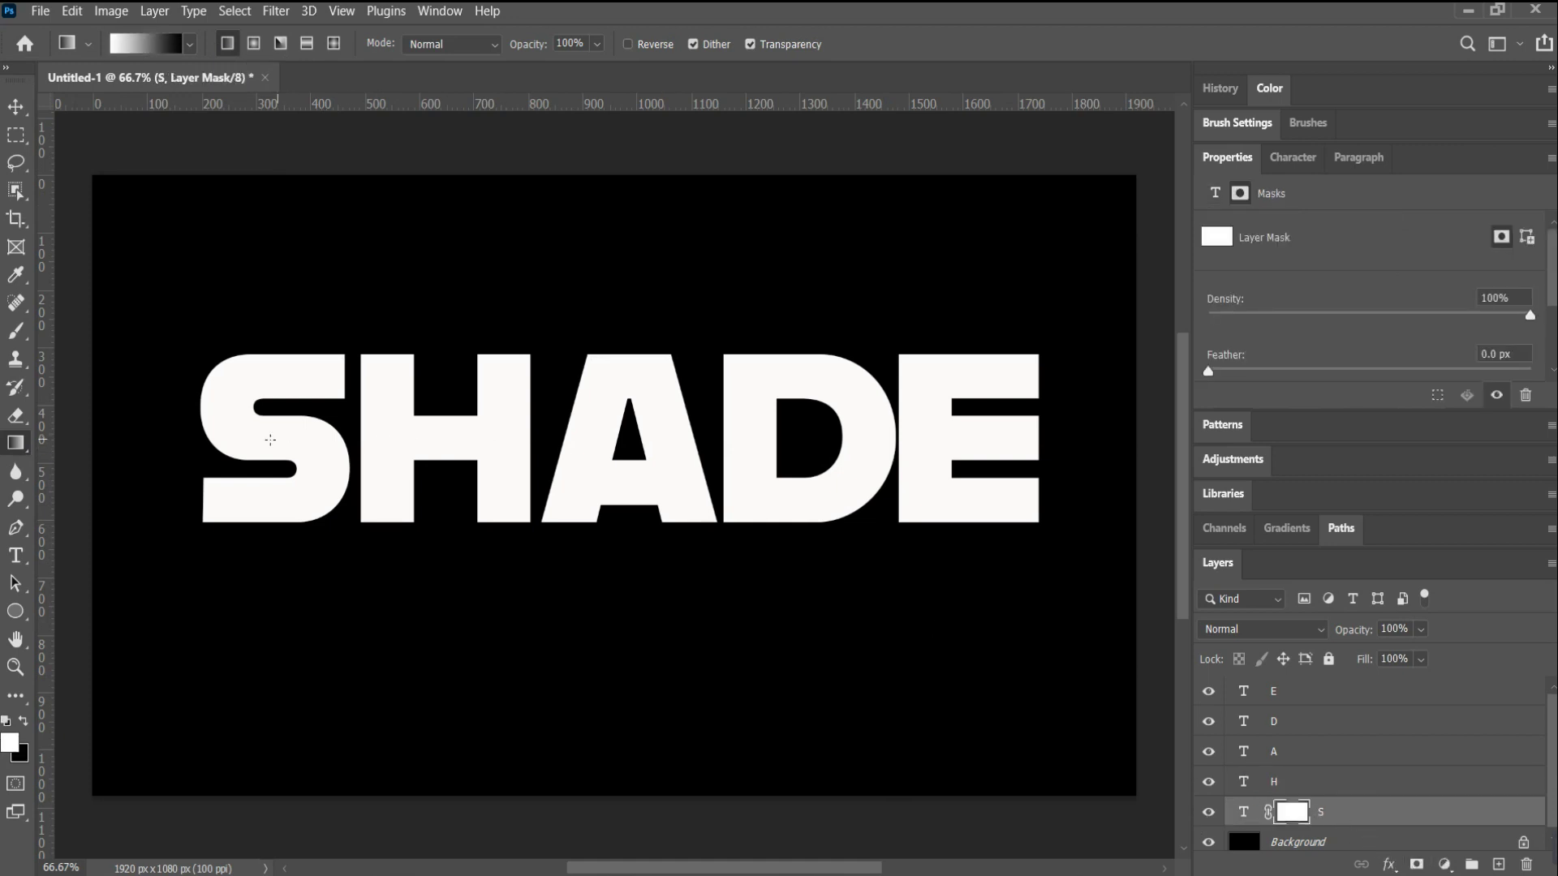
drag(212, 441, 347, 449)
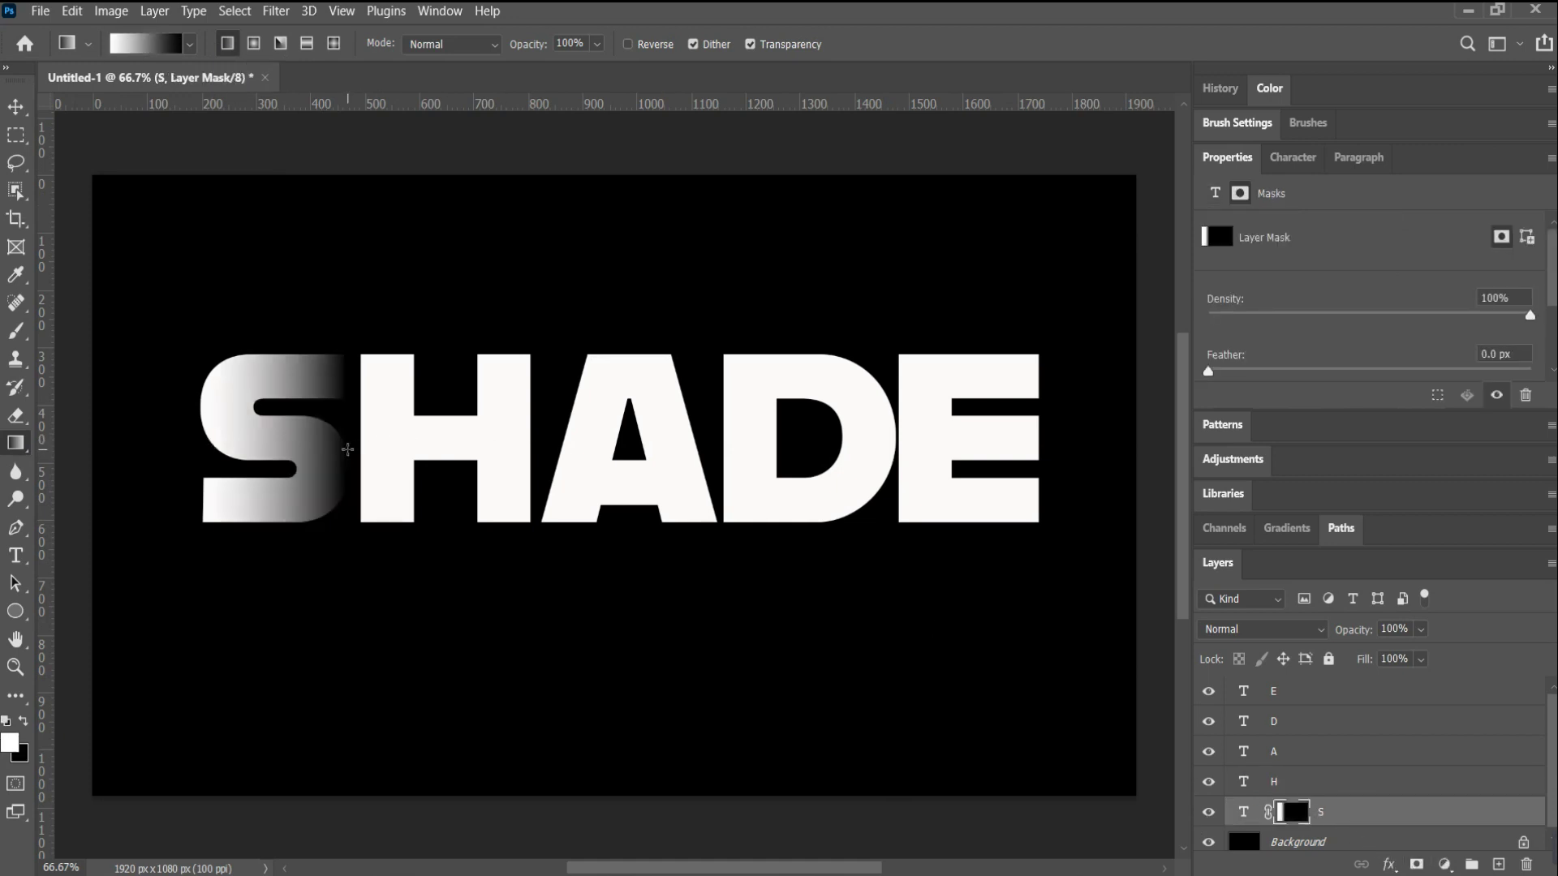
click(1297, 784)
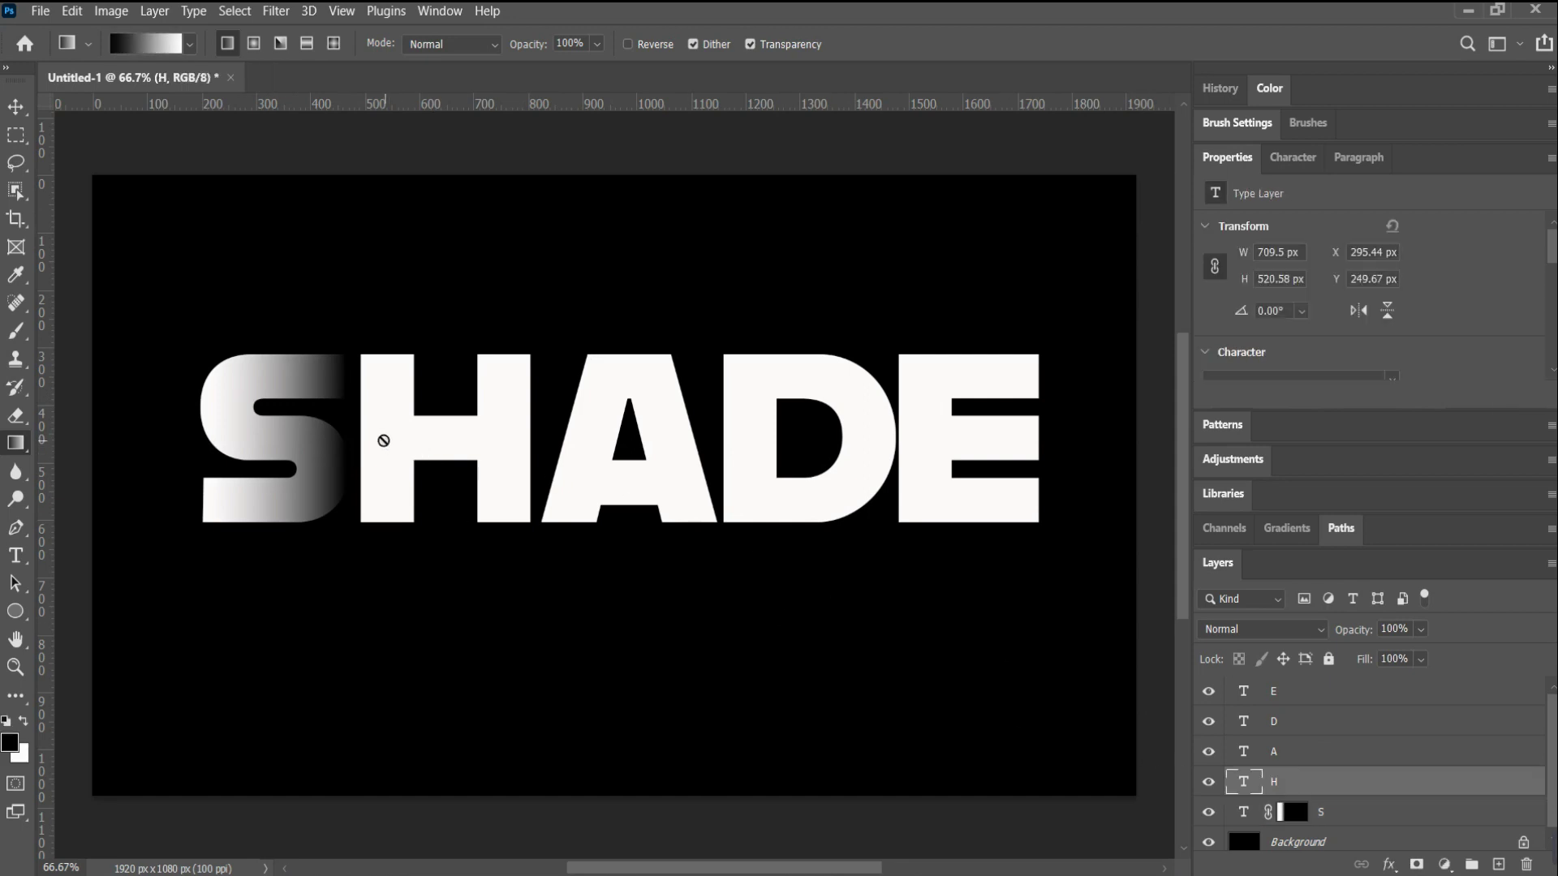
click(1416, 864)
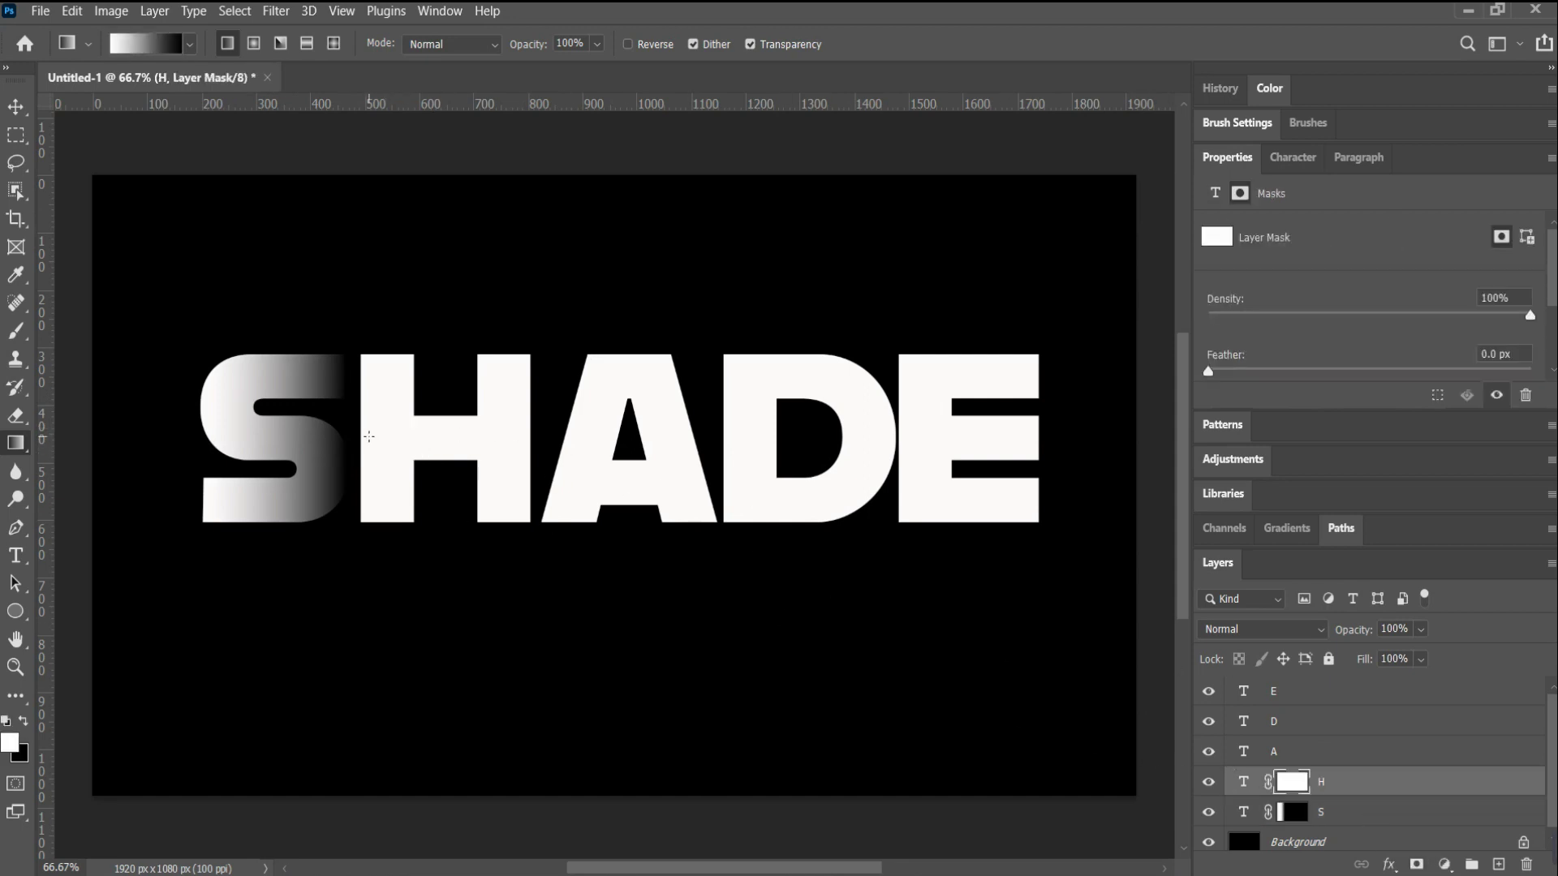
drag(528, 437, 527, 437)
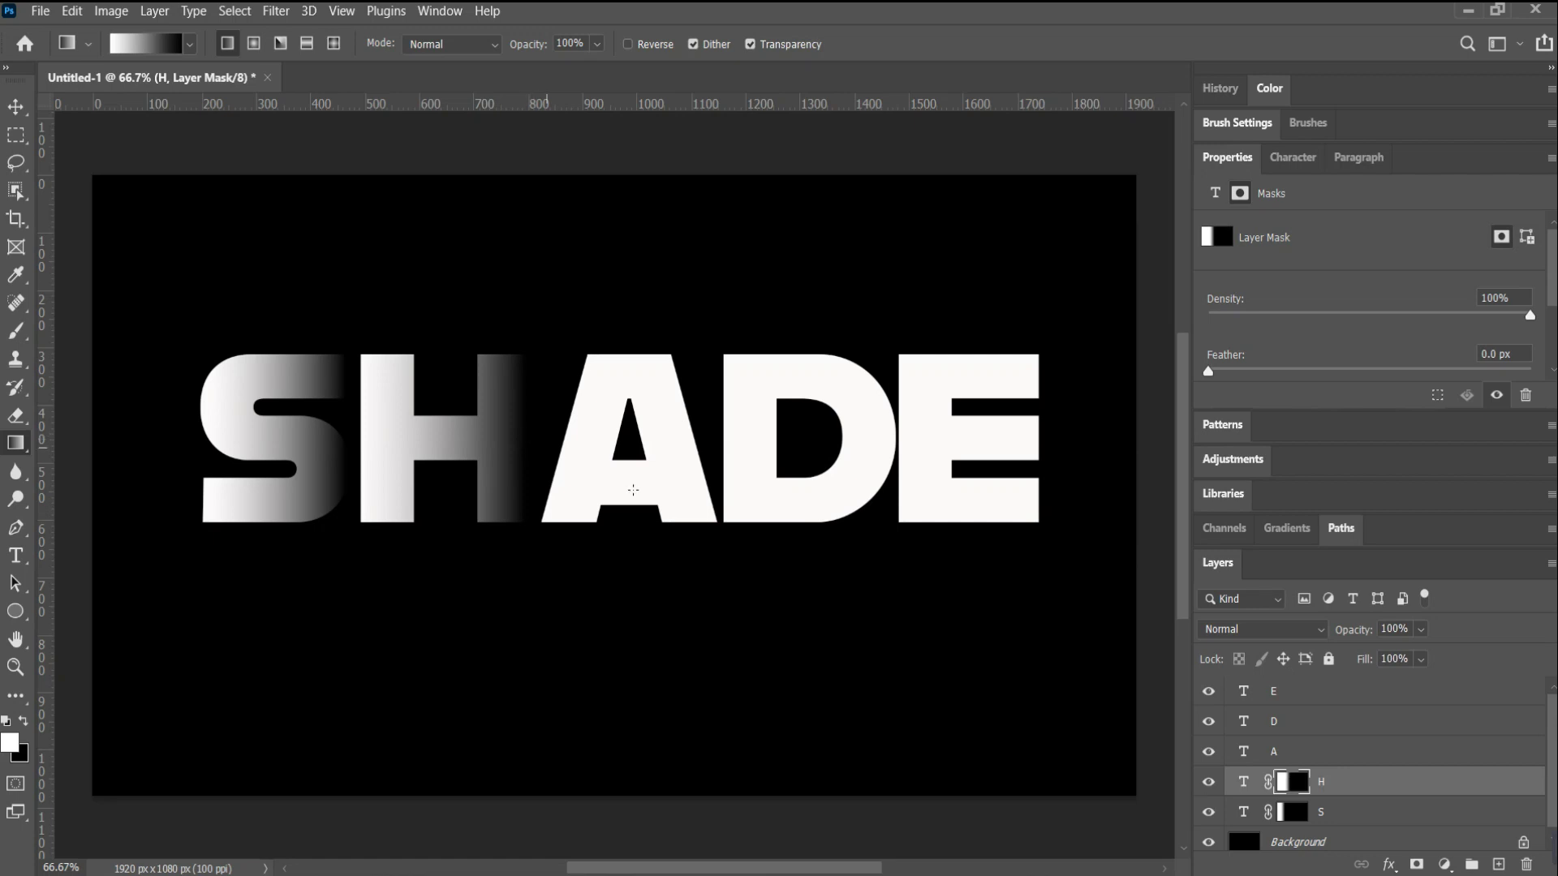
click(1307, 751)
click(1417, 864)
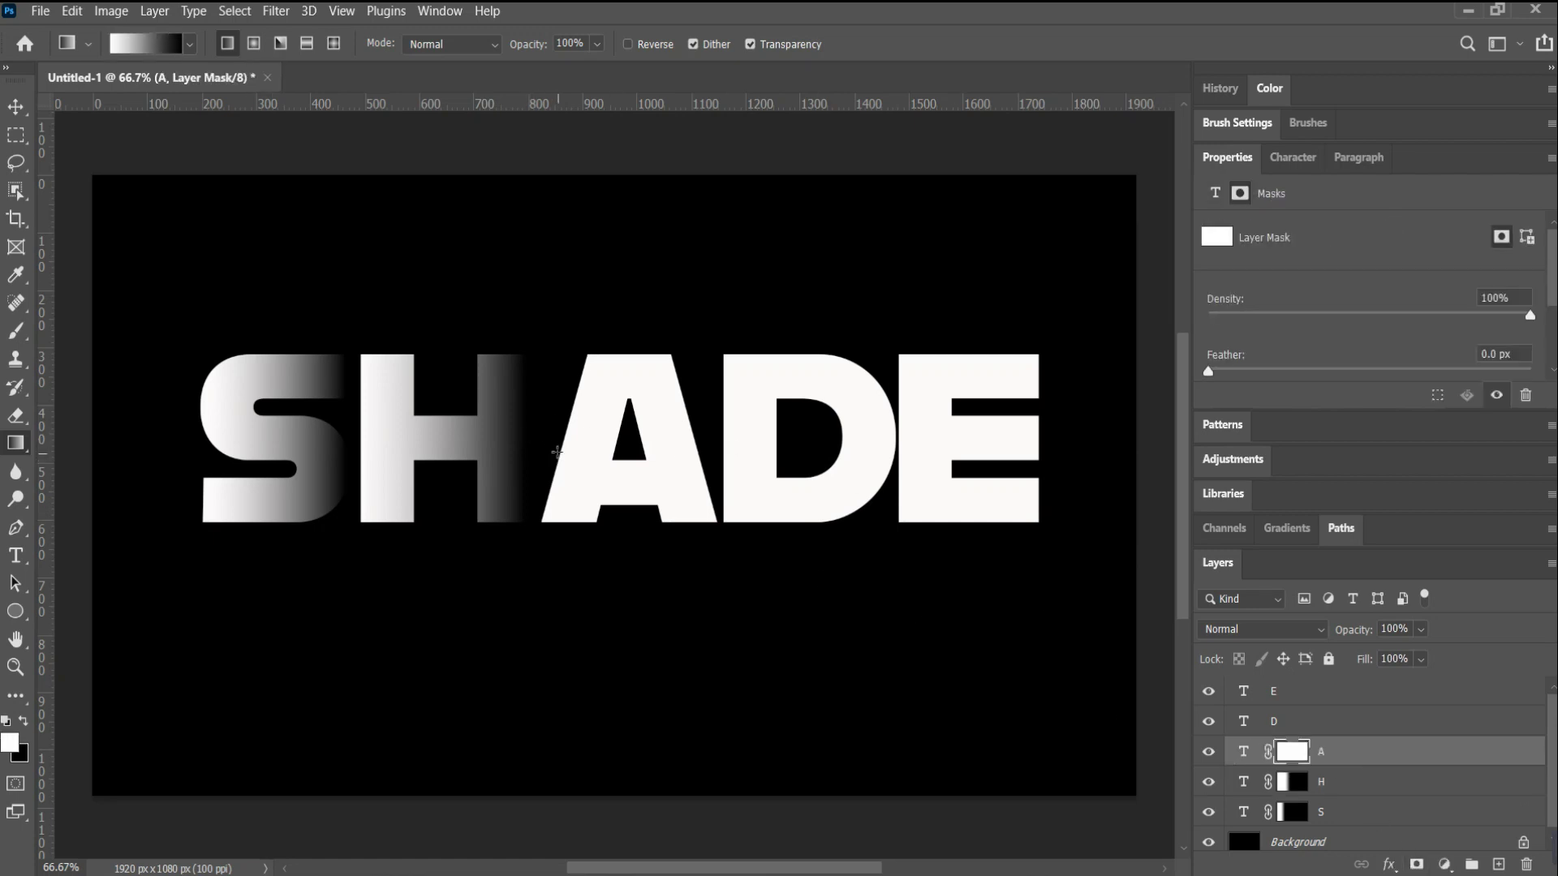
drag(556, 451, 692, 445)
Give the D and E letters the same left-to-right gradient layer masks
click(1302, 721)
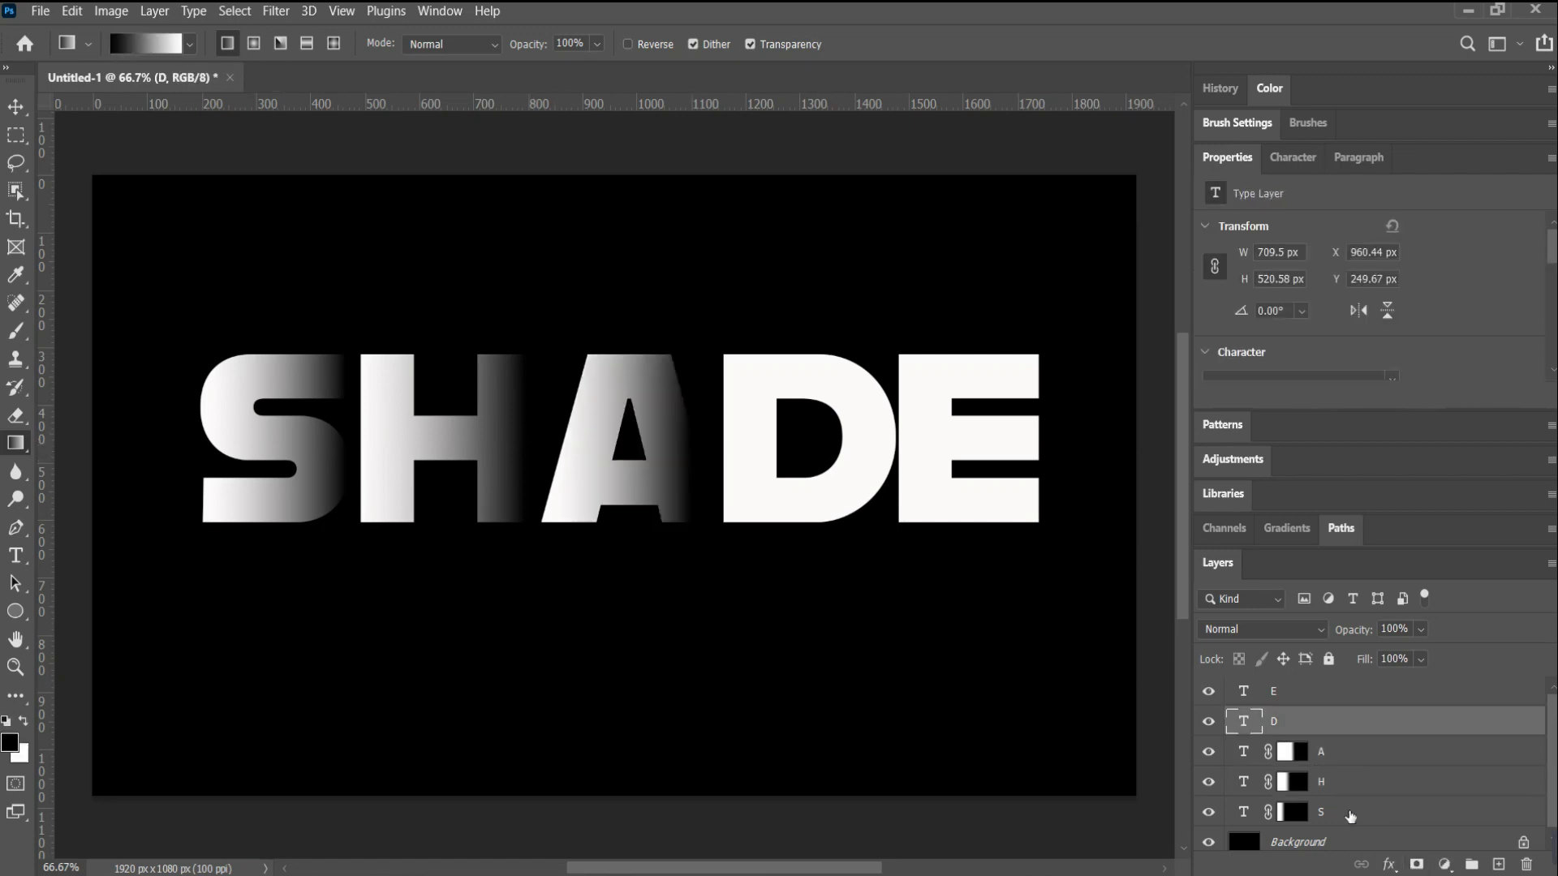
click(1417, 864)
drag(722, 443, 893, 439)
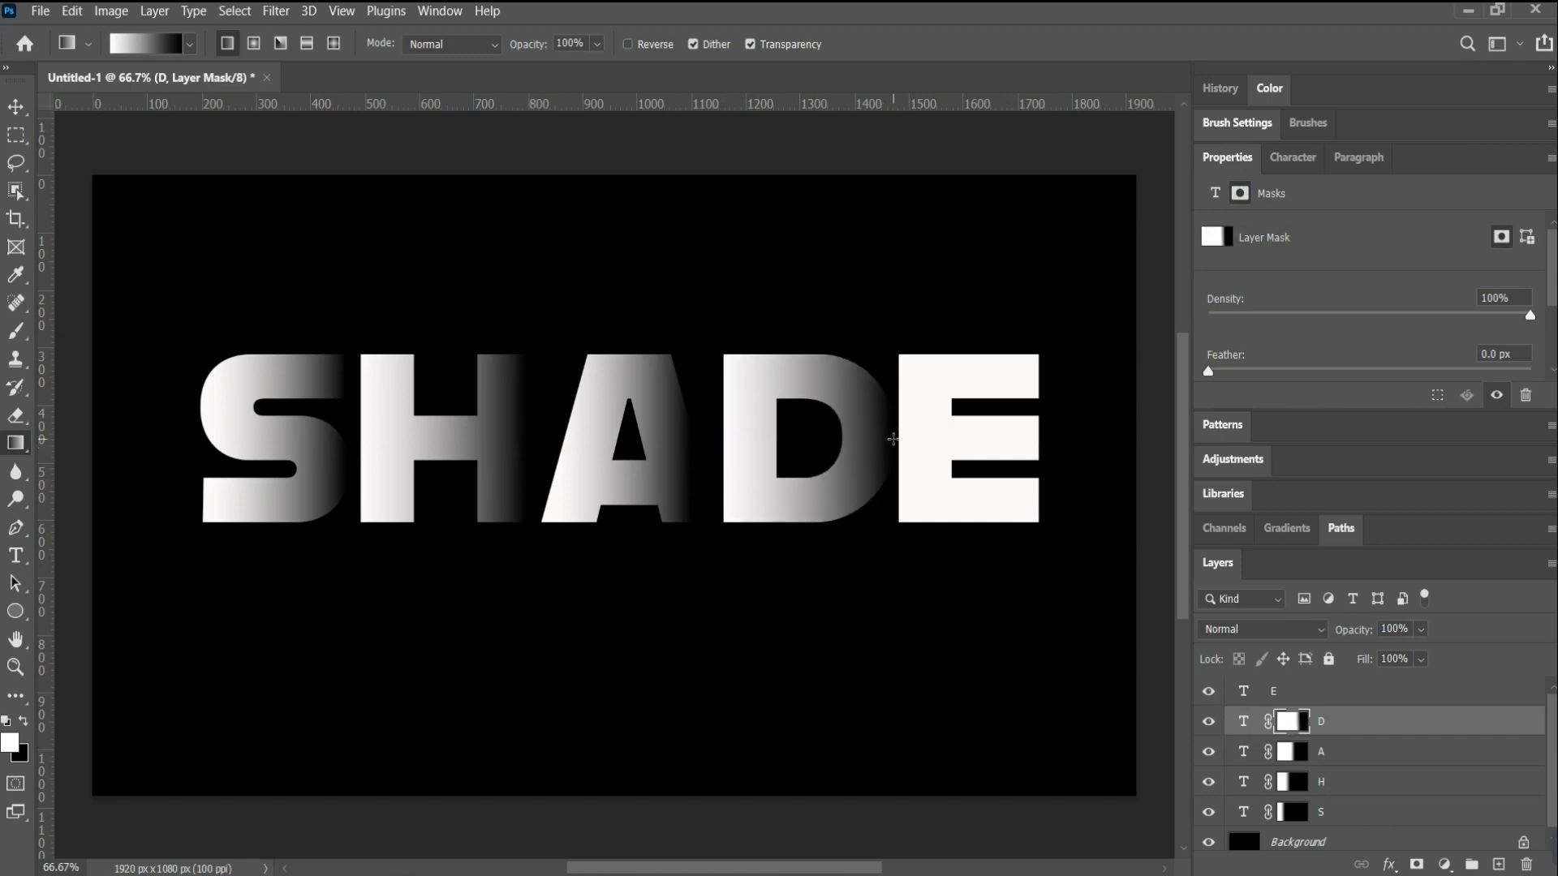
click(1347, 691)
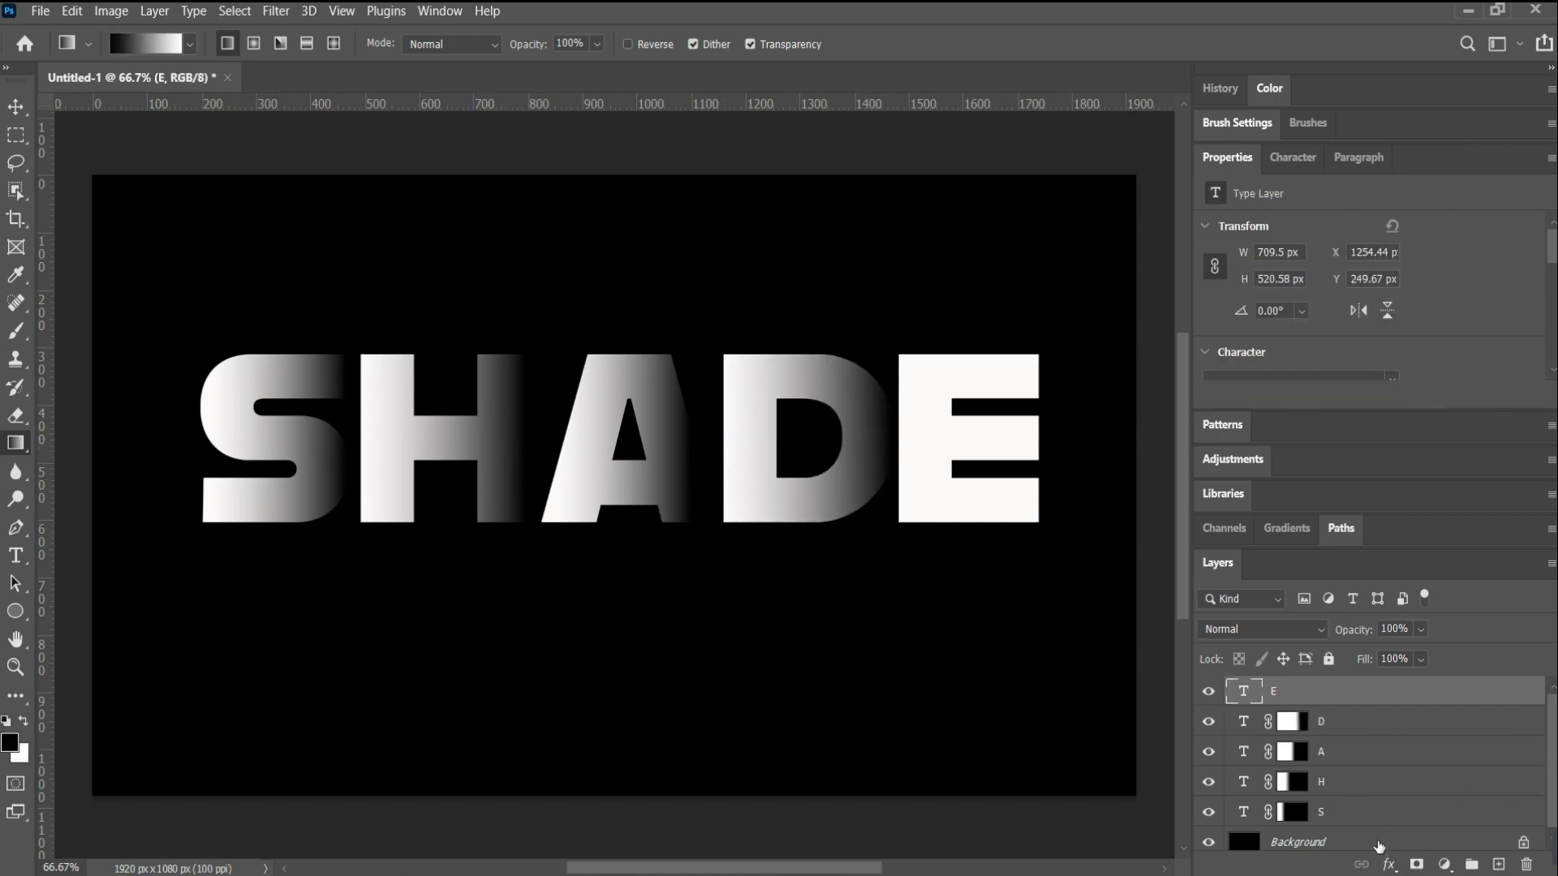
click(1416, 864)
drag(894, 443, 1043, 442)
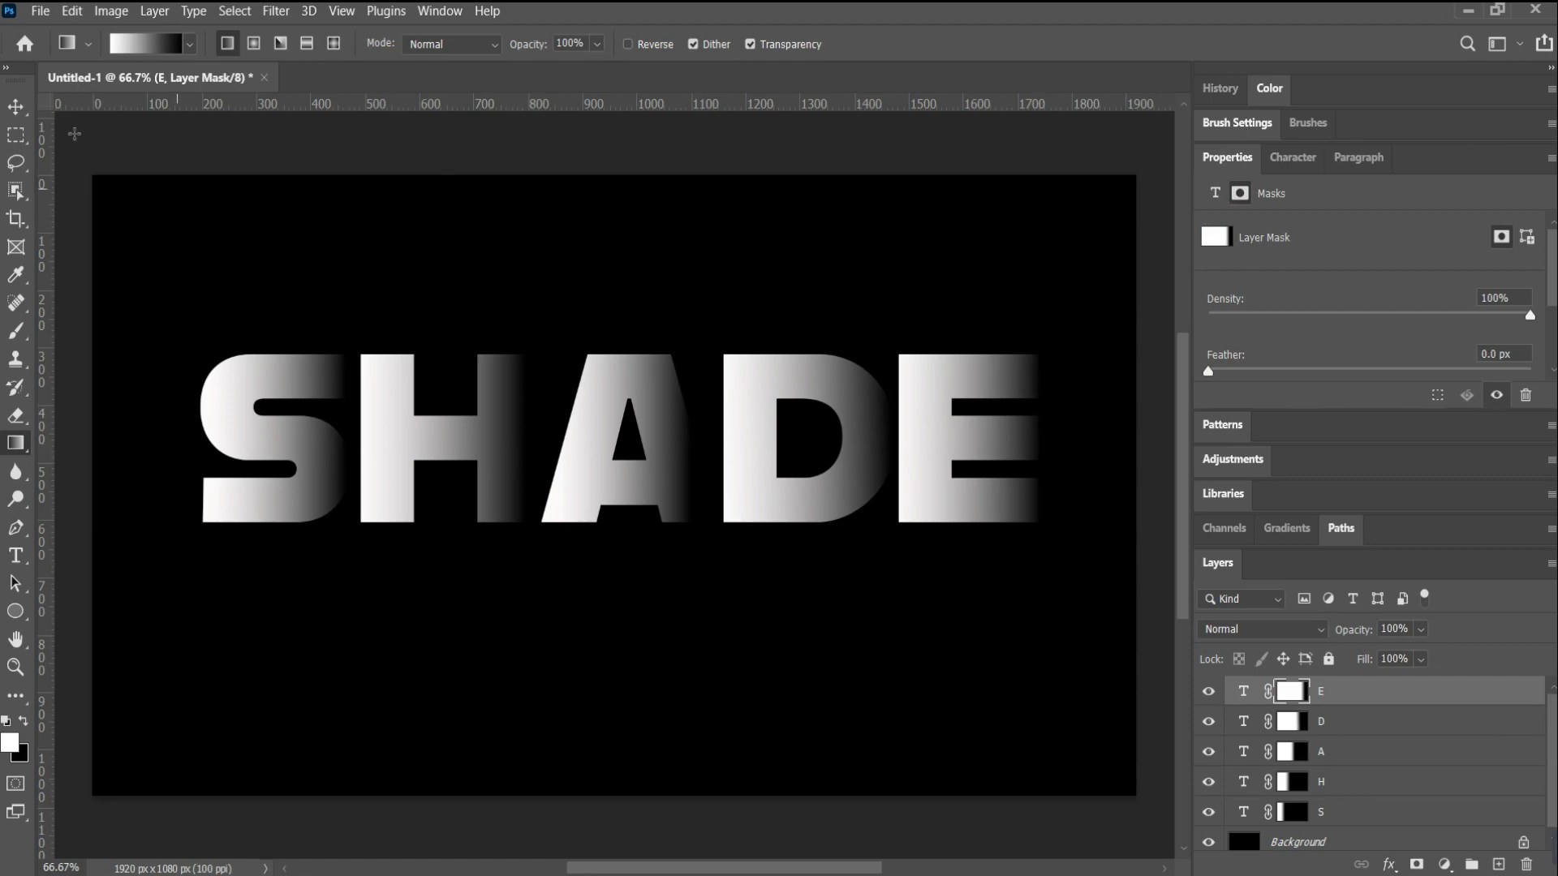
click(17, 107)
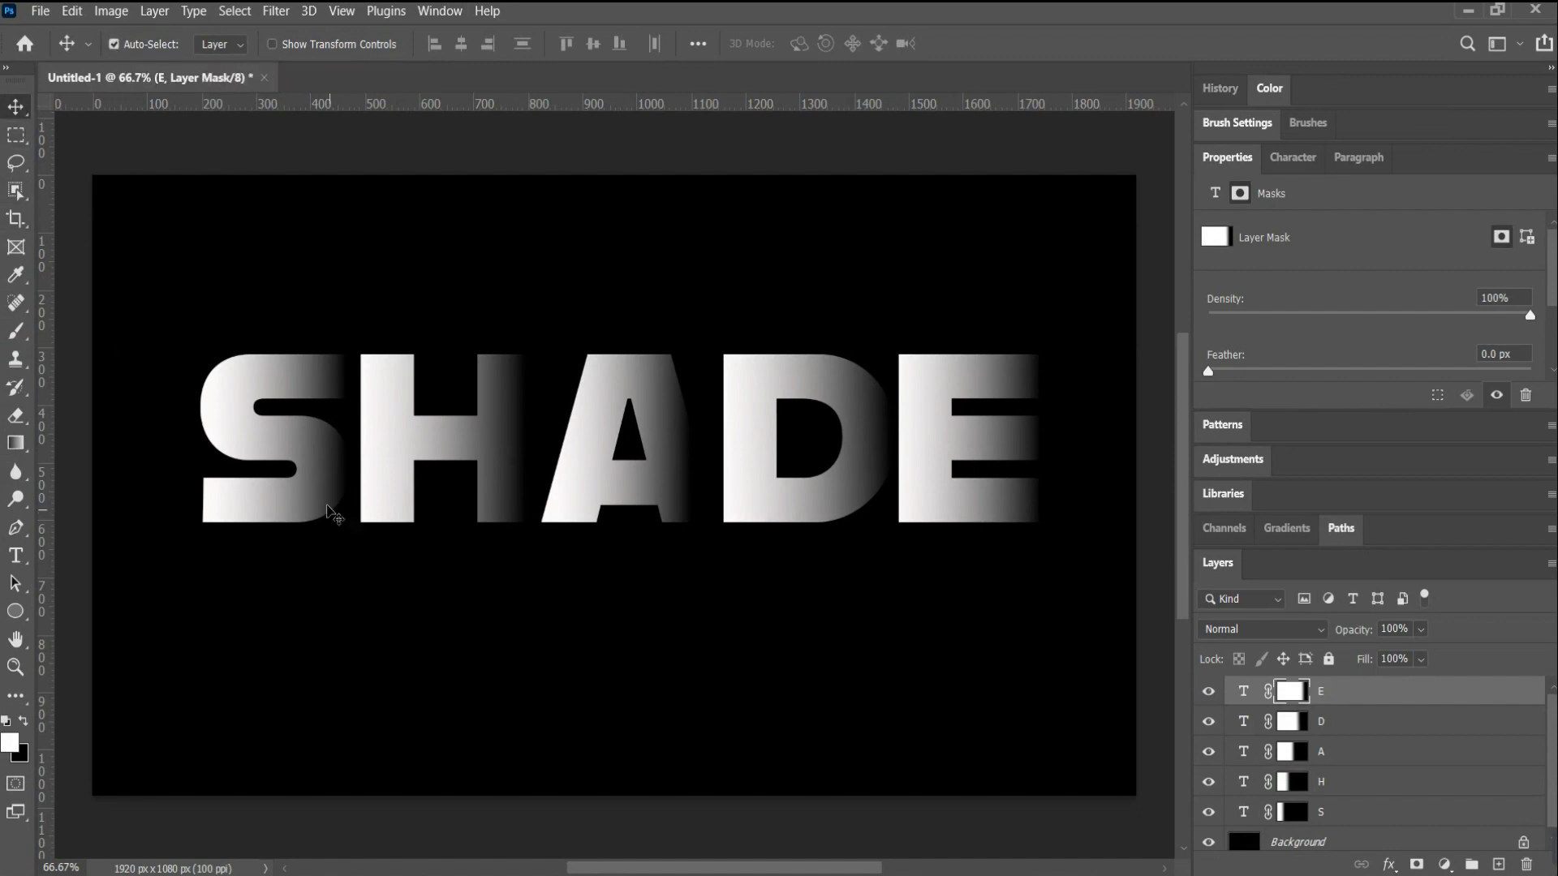
Slide S, H, A, D and E left so each tucks against the previous letter's faded edge
drag(329, 513, 294, 503)
drag(405, 469, 372, 469)
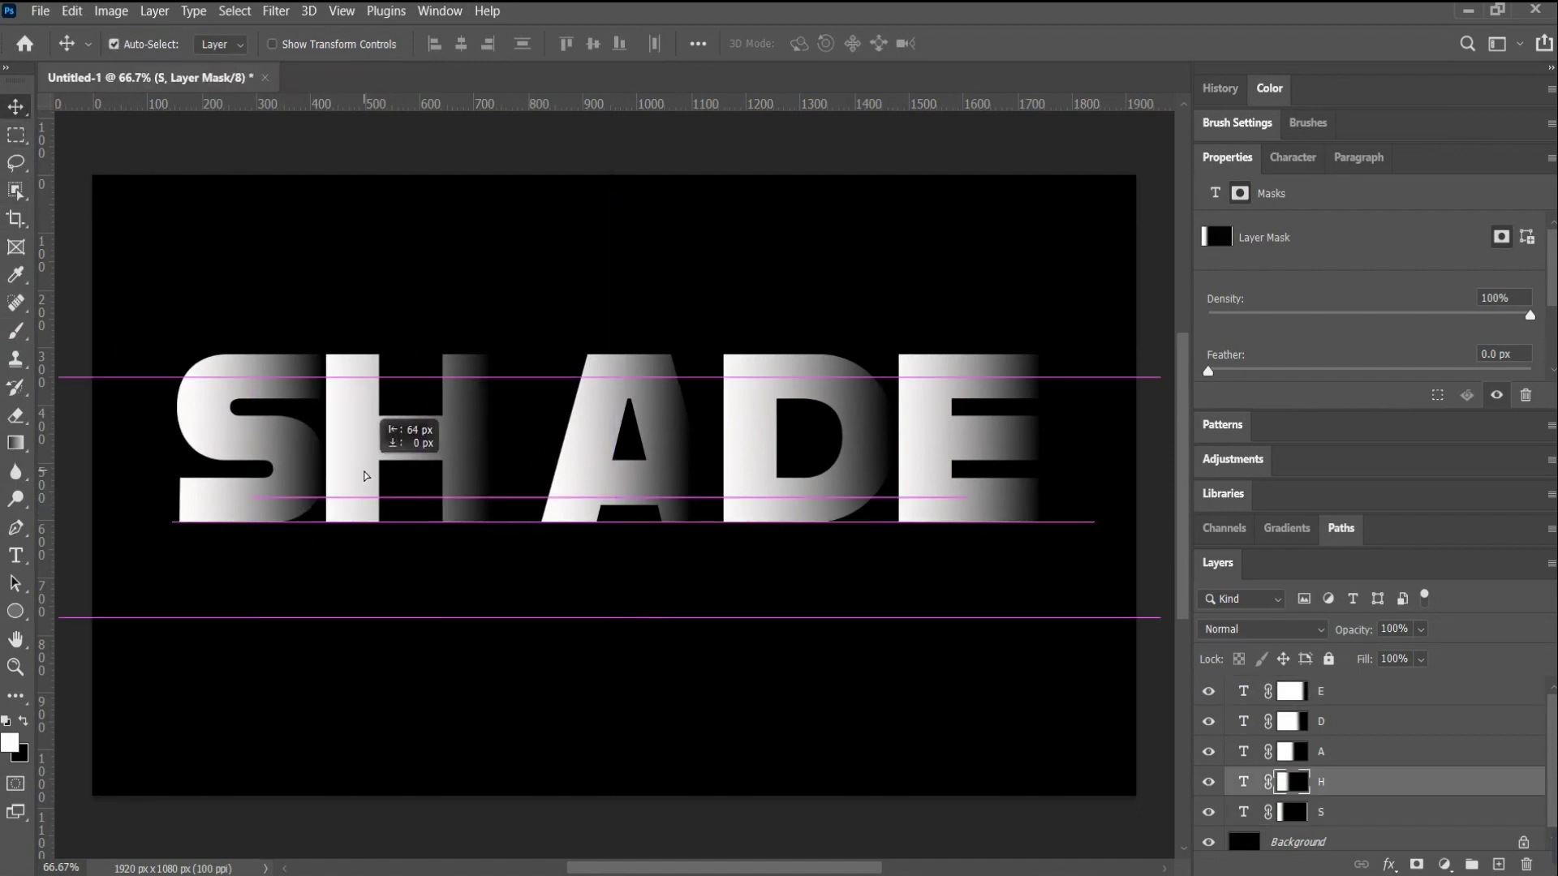
drag(592, 480, 534, 479)
drag(744, 474, 672, 478)
drag(922, 479, 831, 494)
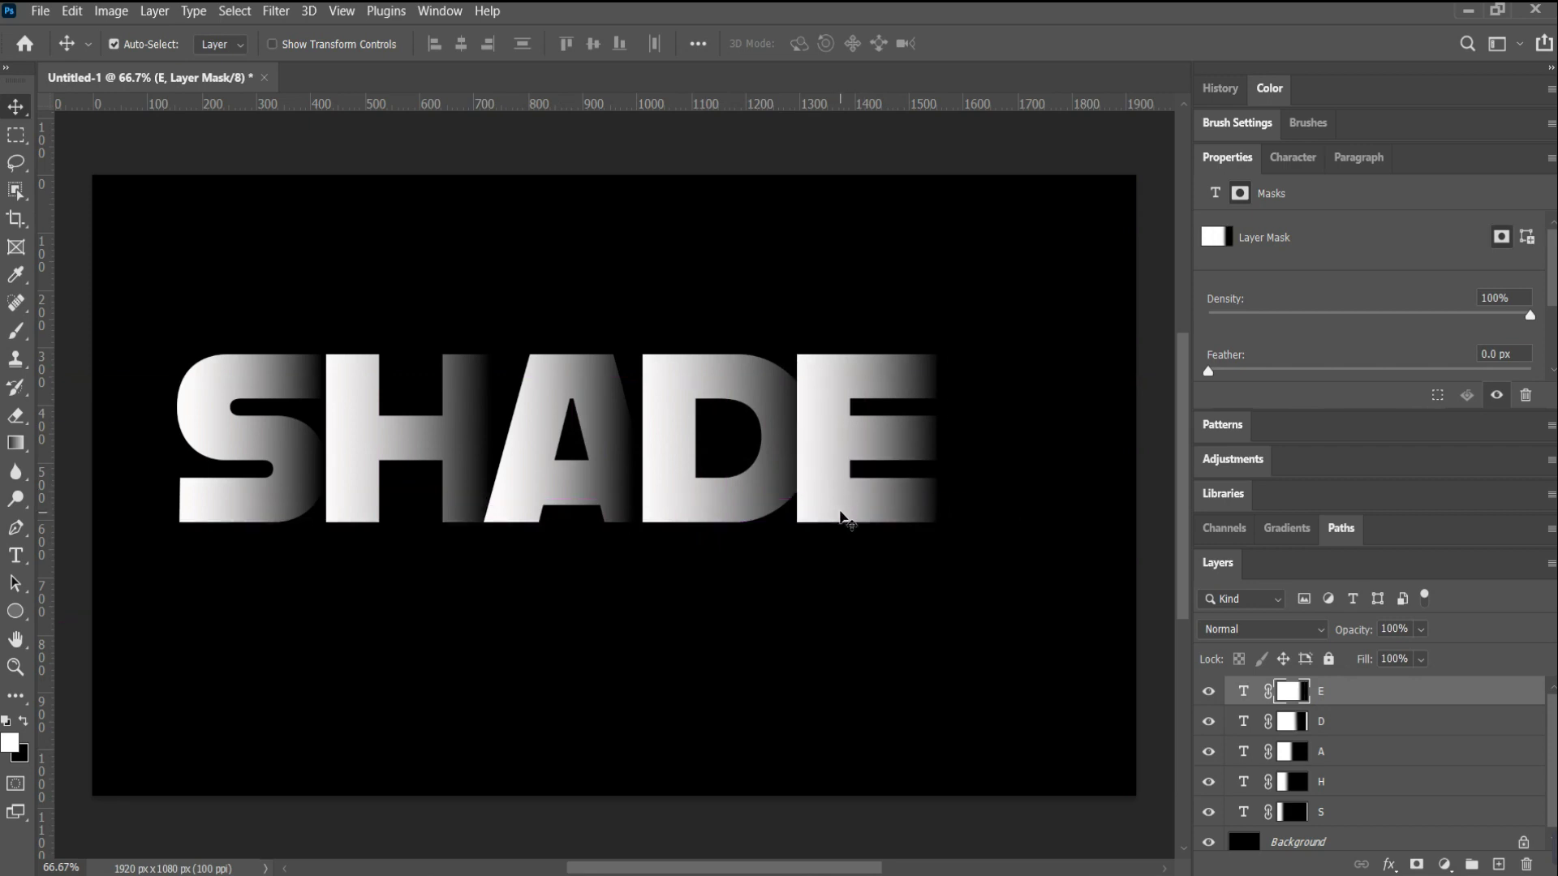
Group the five letter layers into Group 1
click(1389, 696)
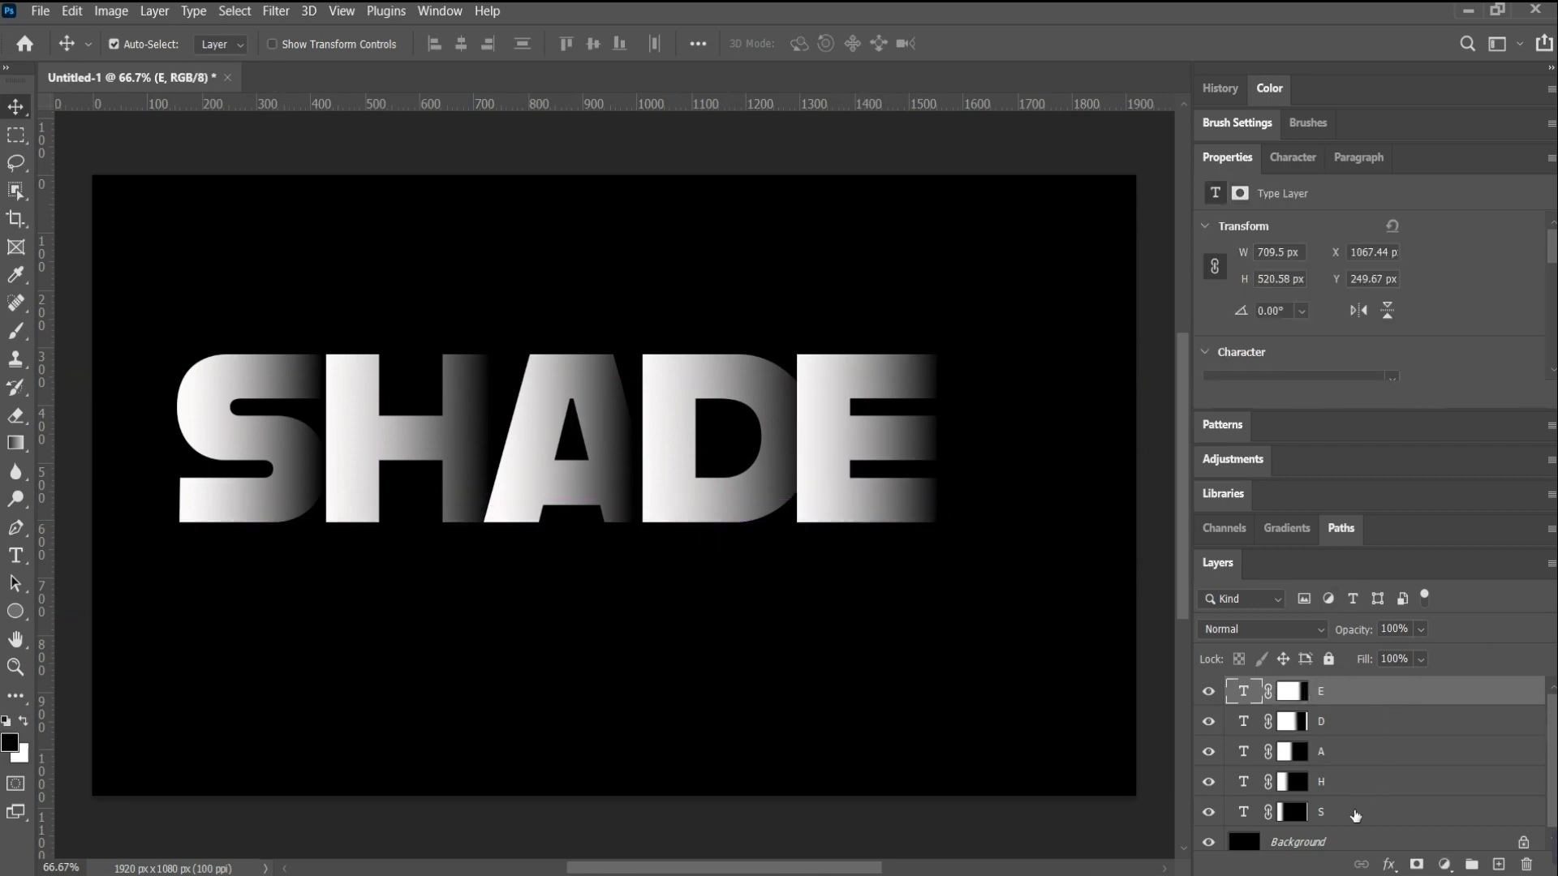
shift+click(1354, 811)
click(1473, 865)
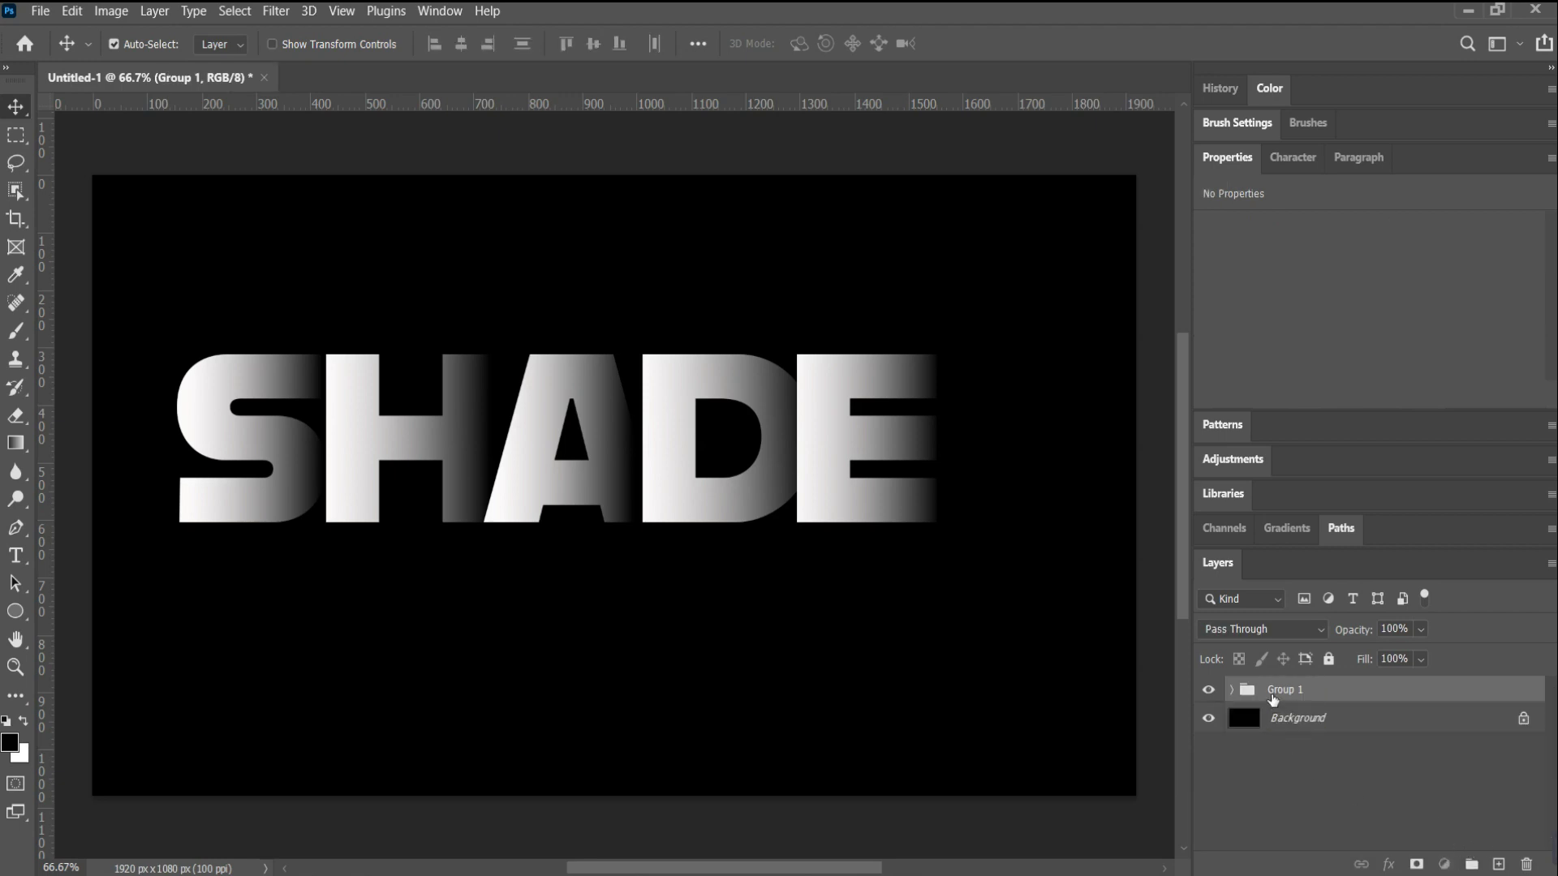
key(ctrl+t)
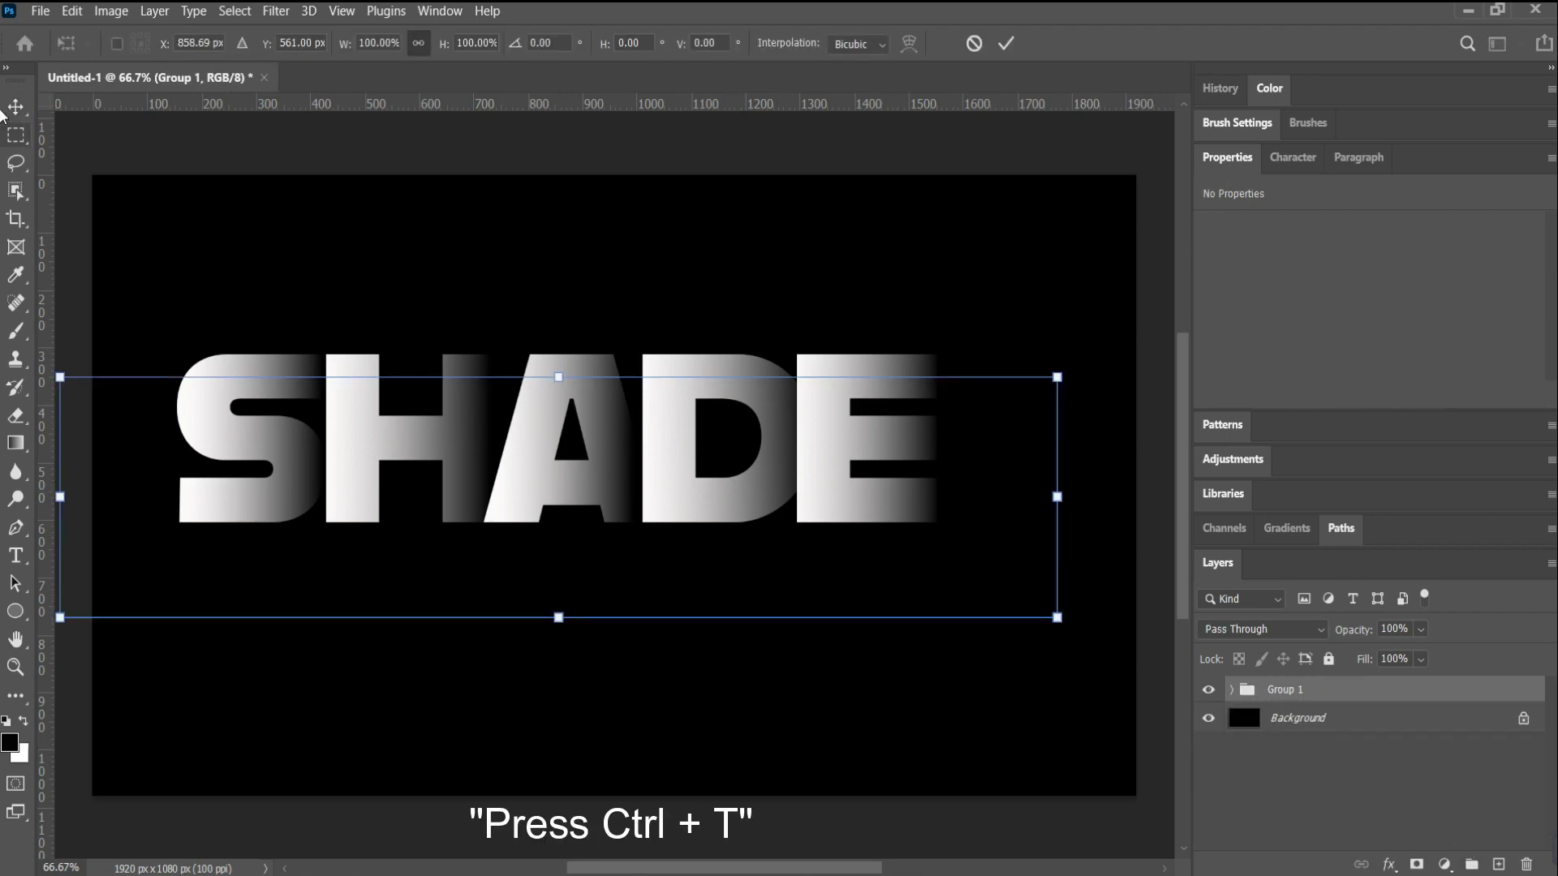
click(16, 107)
drag(423, 428, 421, 432)
Move SHADE toward the canvas centre and enlarge it to about 115%
key(ctrl+t)
mouse_move(533, 448)
mouse_down()
mouse_move(578, 454)
mouse_move(582, 475)
mouse_up()
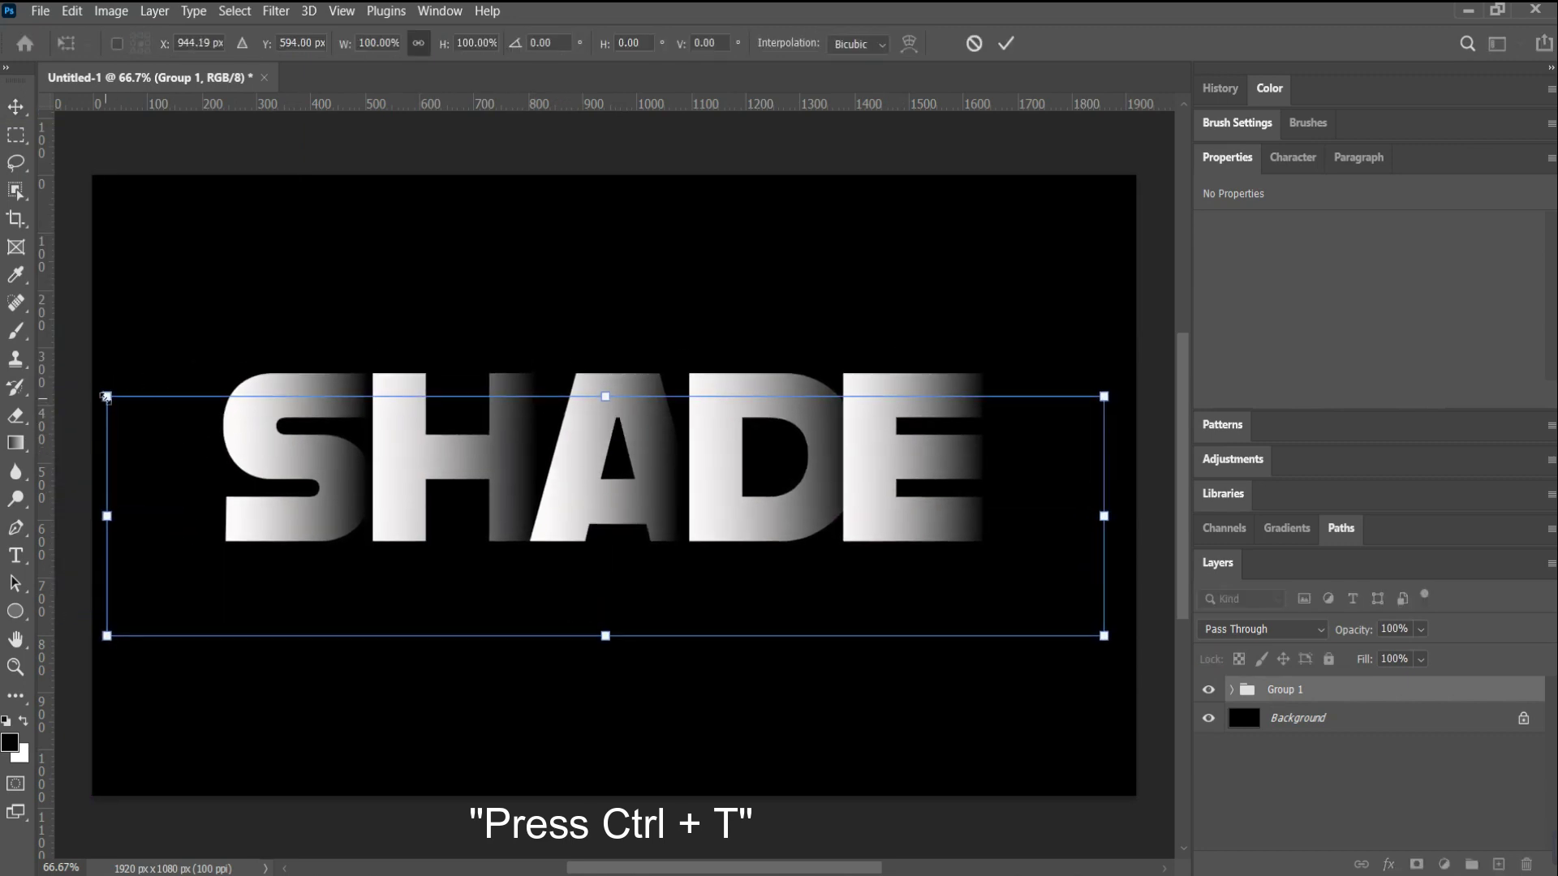
drag(106, 397, 54, 309)
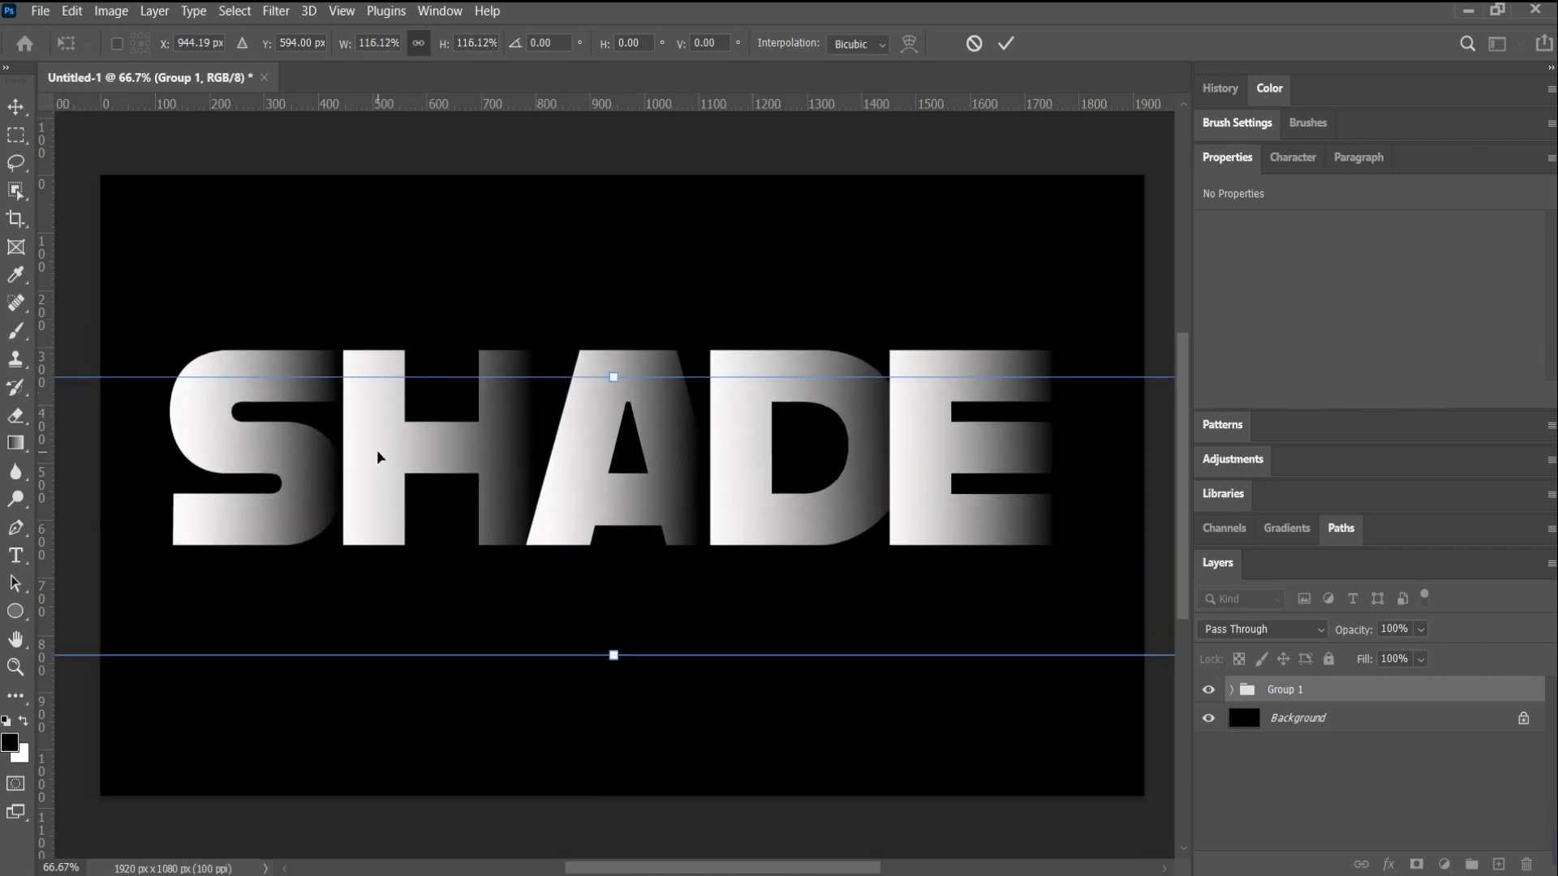
key(Return)
click(651, 485)
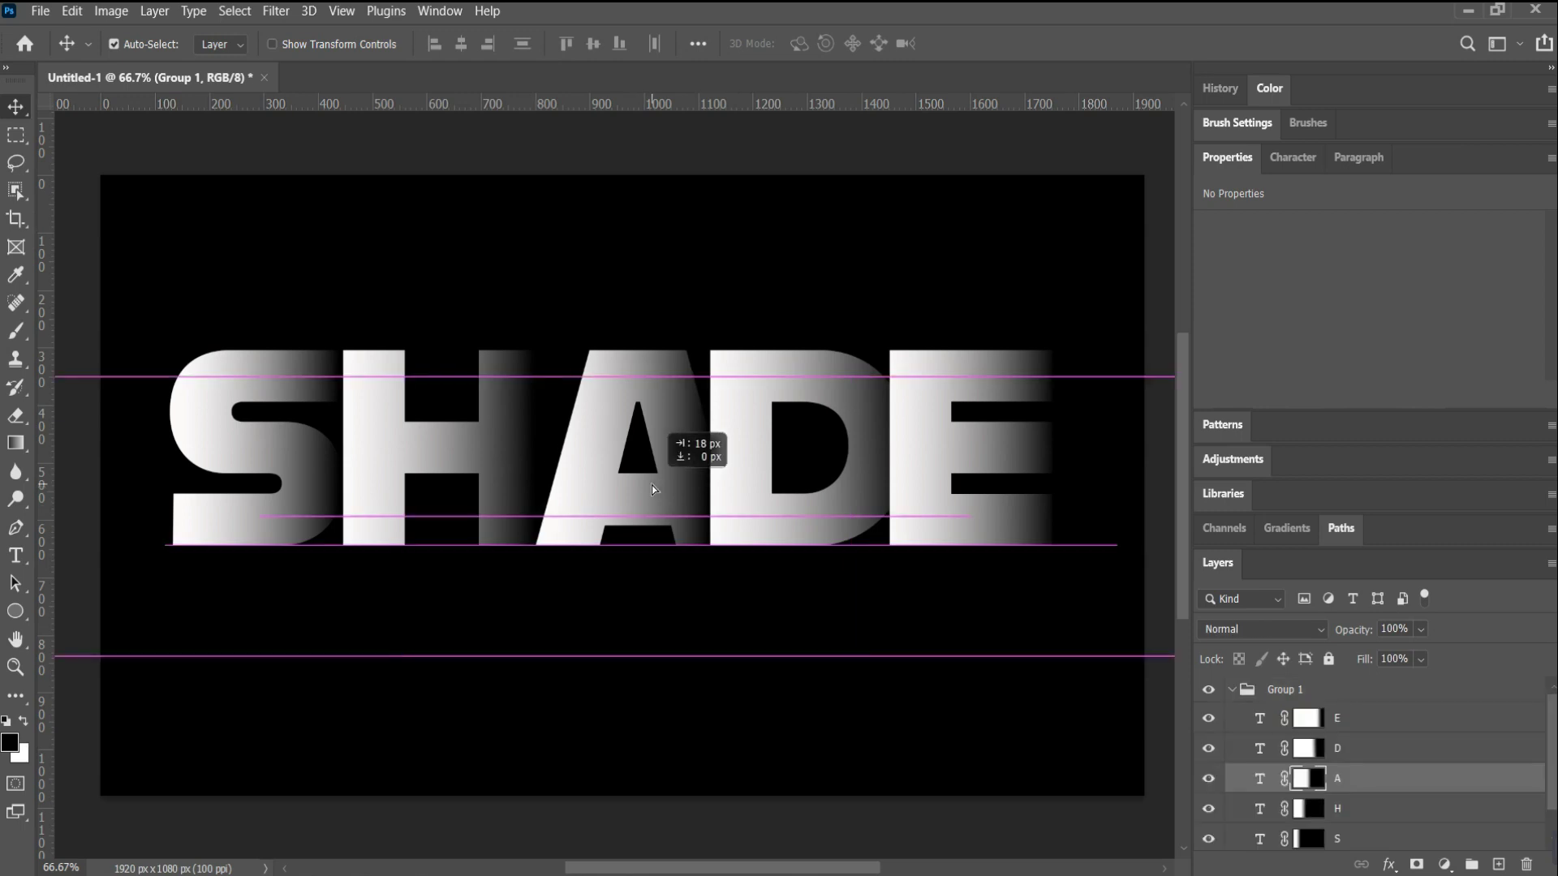
click(1290, 690)
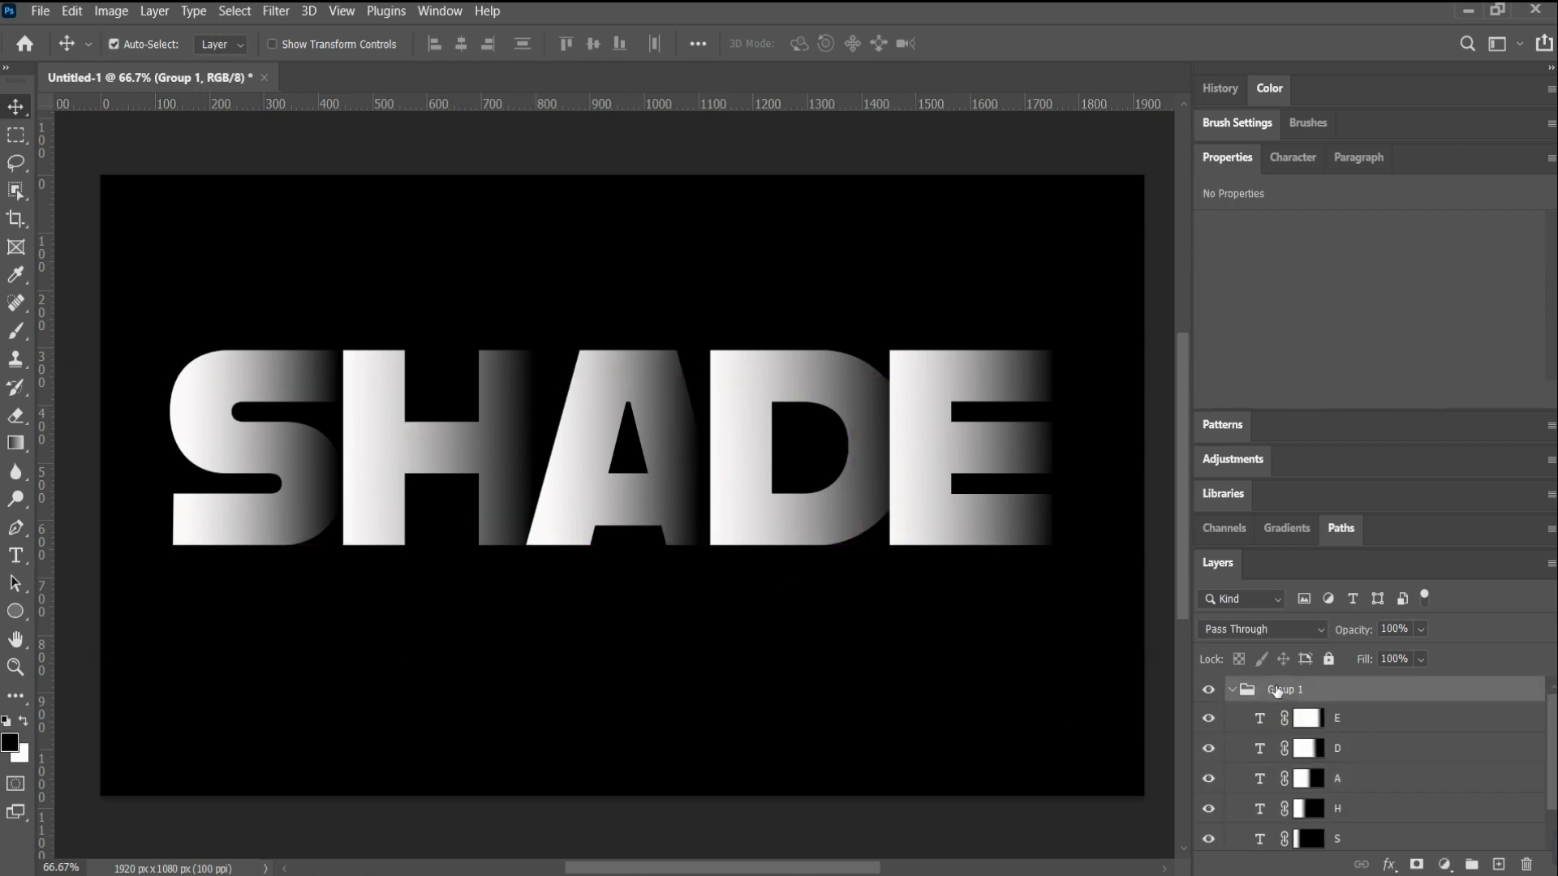
click(1231, 688)
key(ctrl+t)
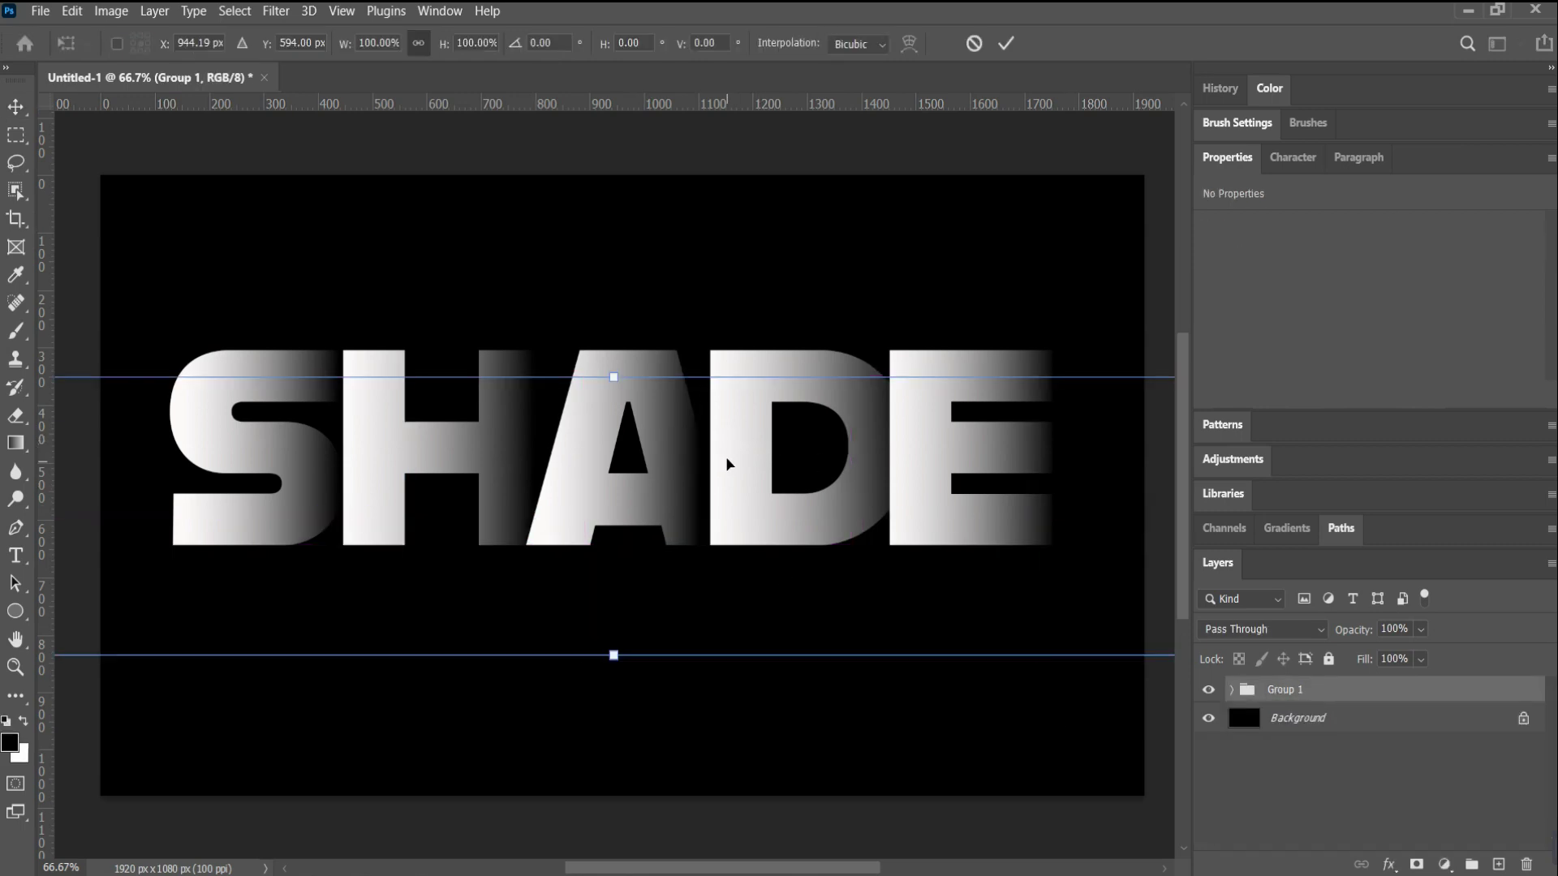
drag(675, 471, 697, 474)
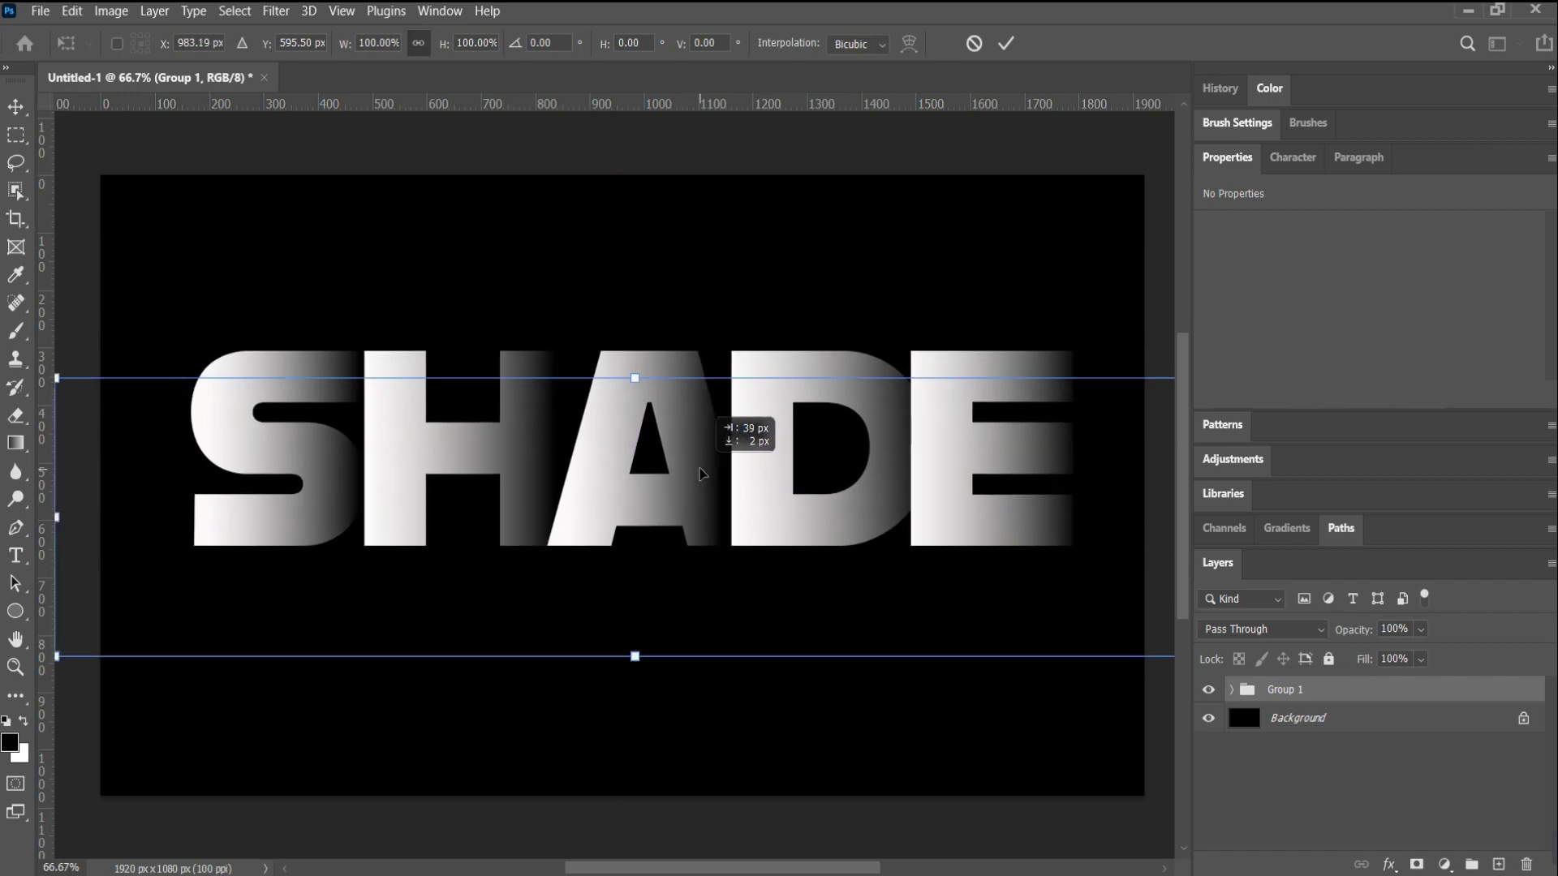
key(Return)
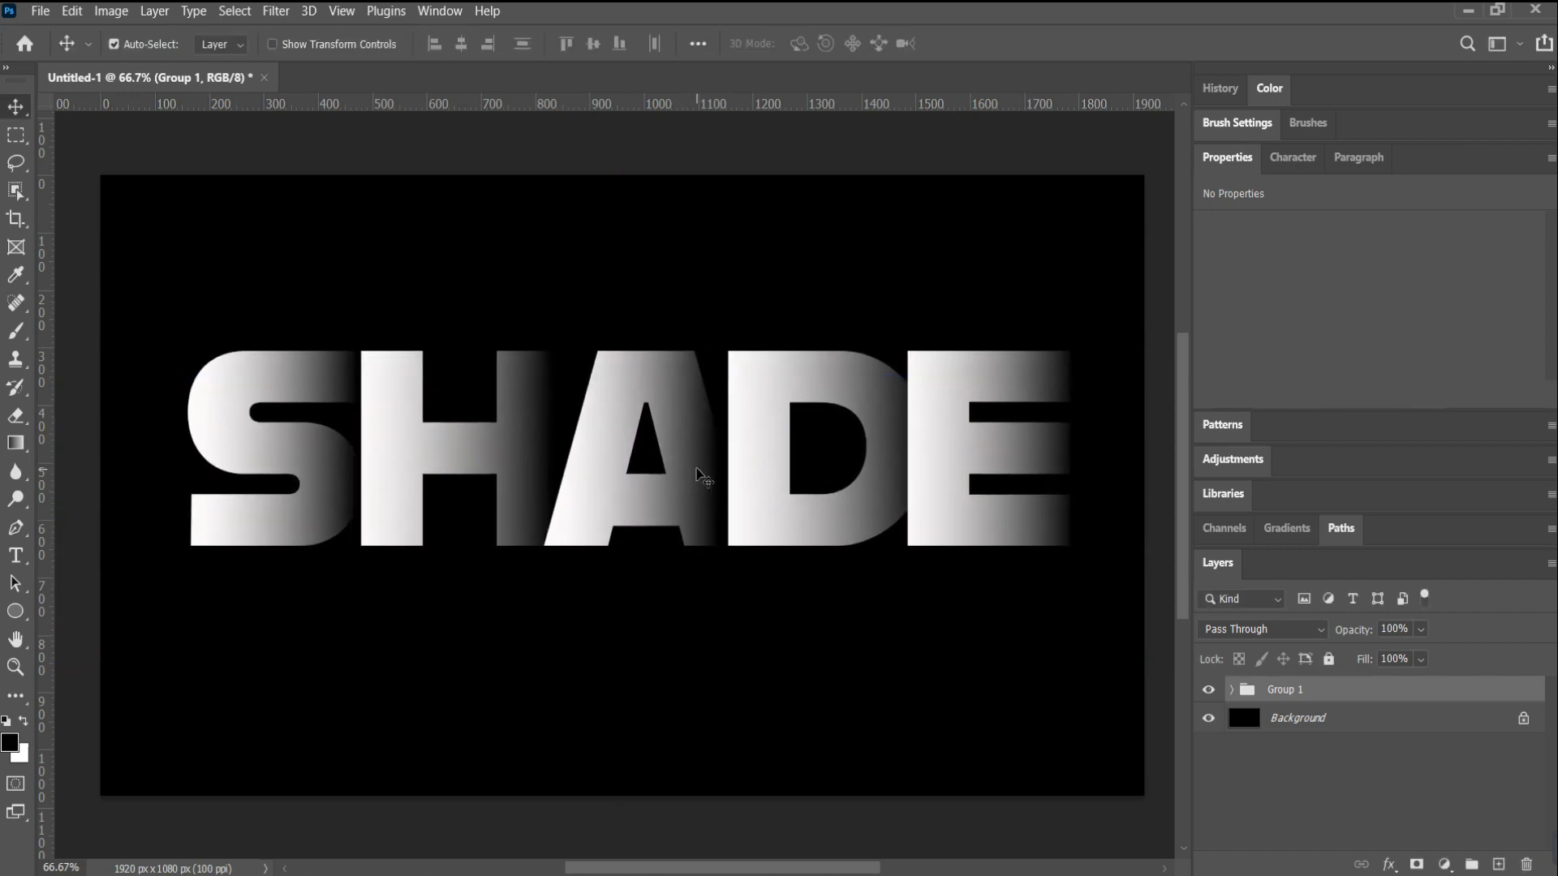
Raise the SHADE group about 83 px with Free Transform
key(ctrl+t)
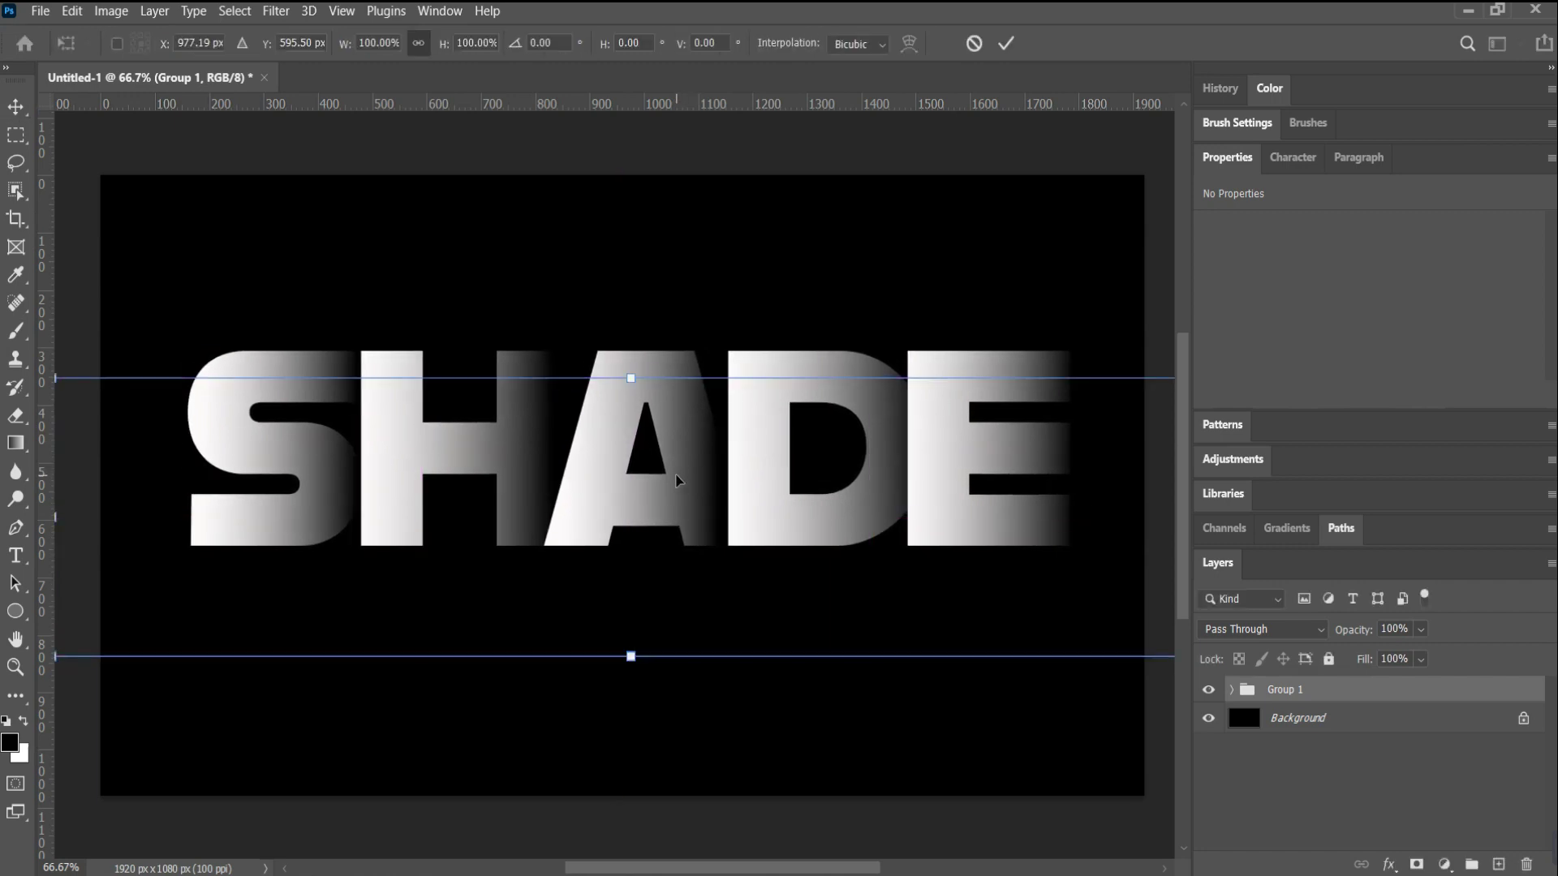
drag(677, 480, 675, 433)
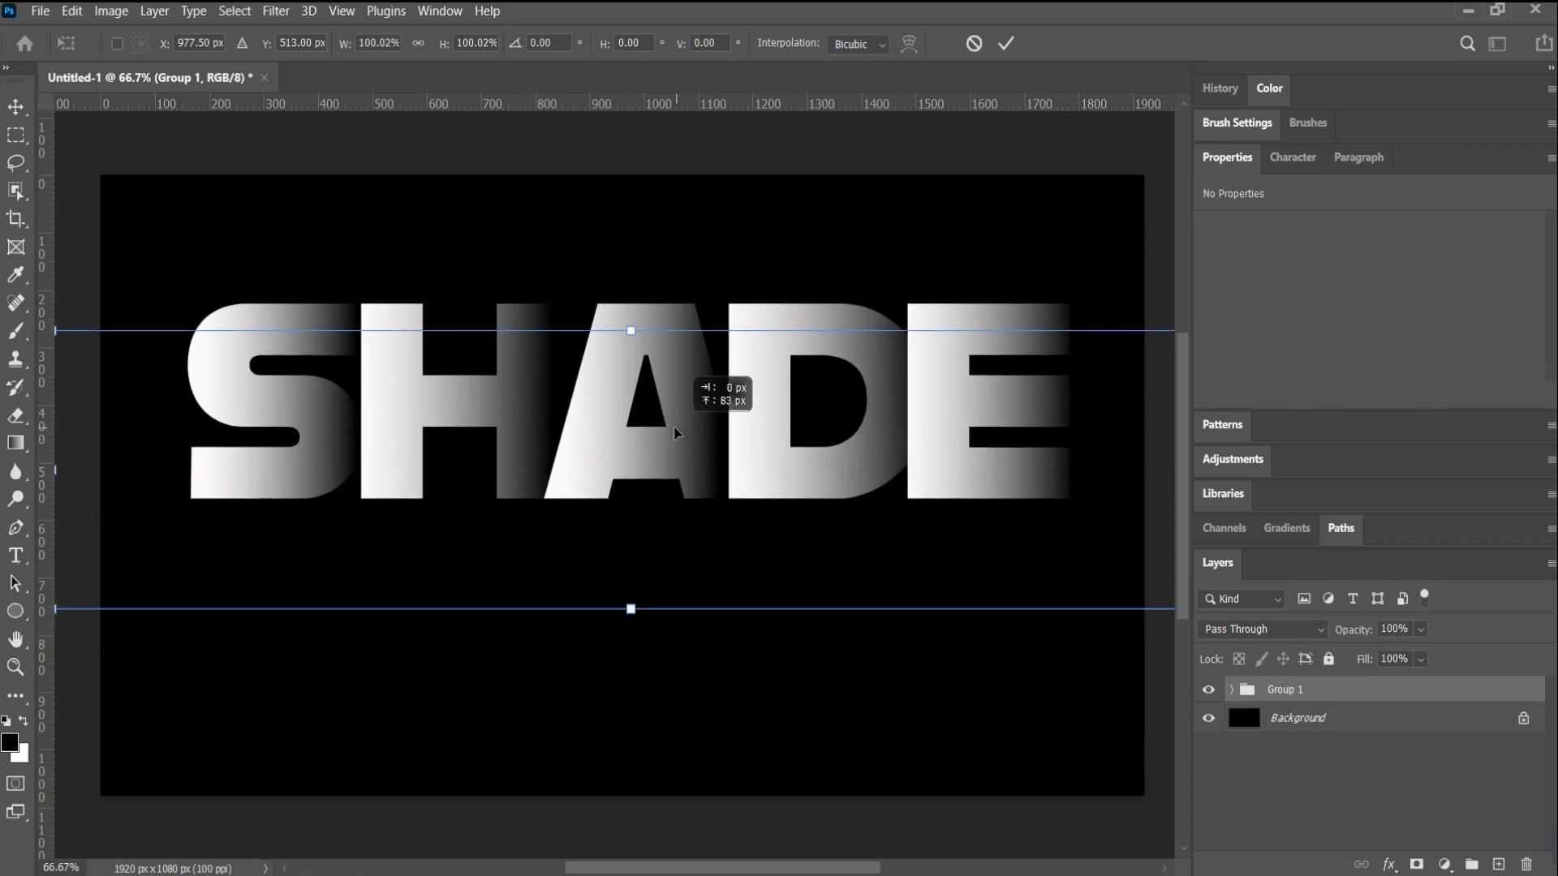
drag(669, 432, 670, 432)
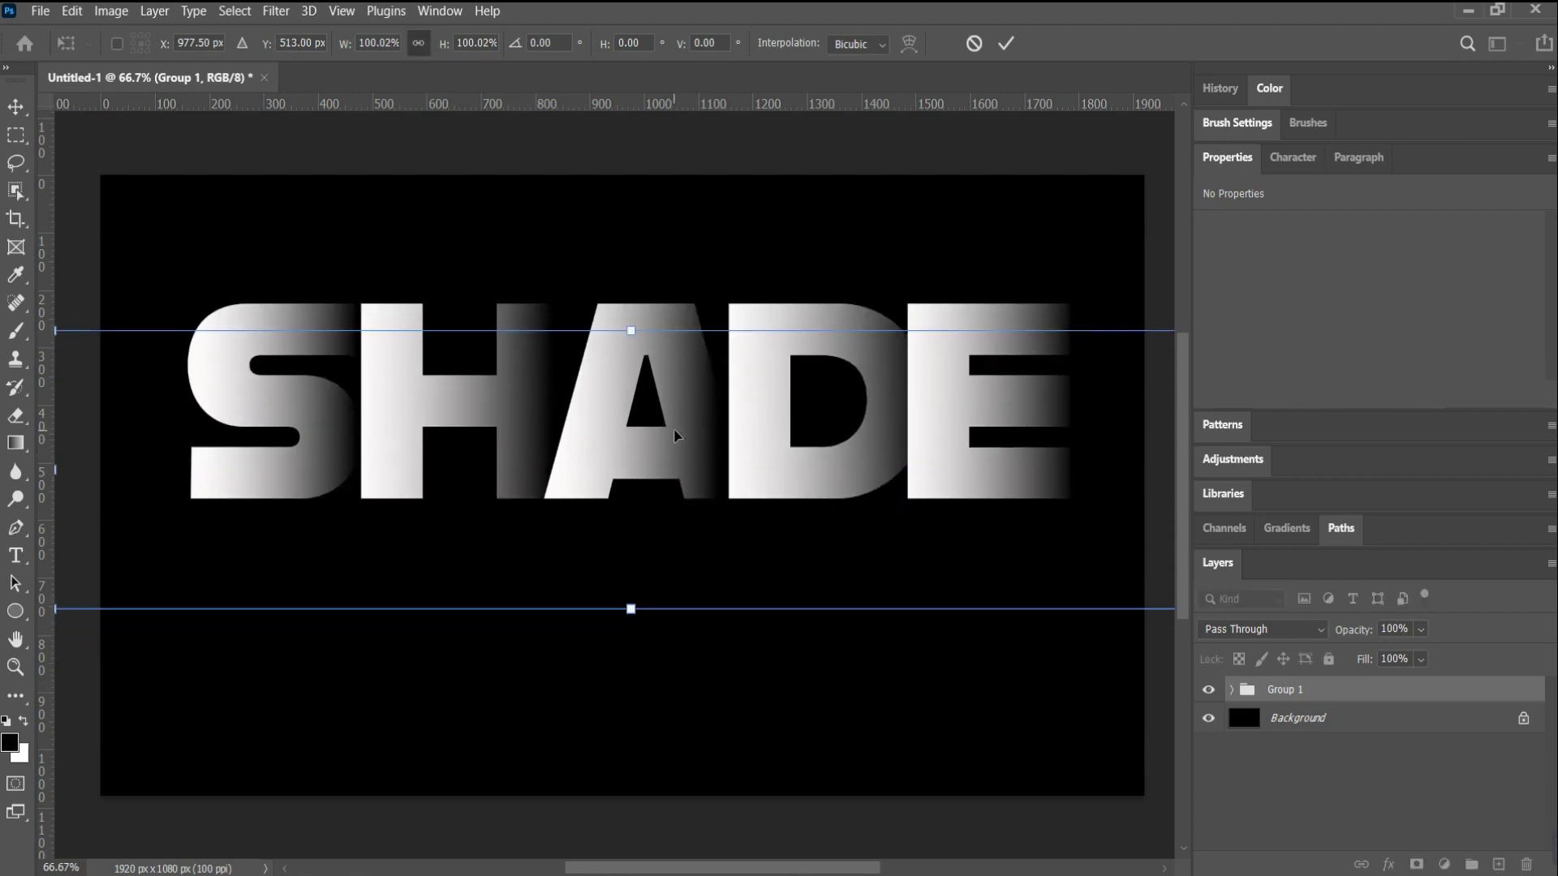
key(Return)
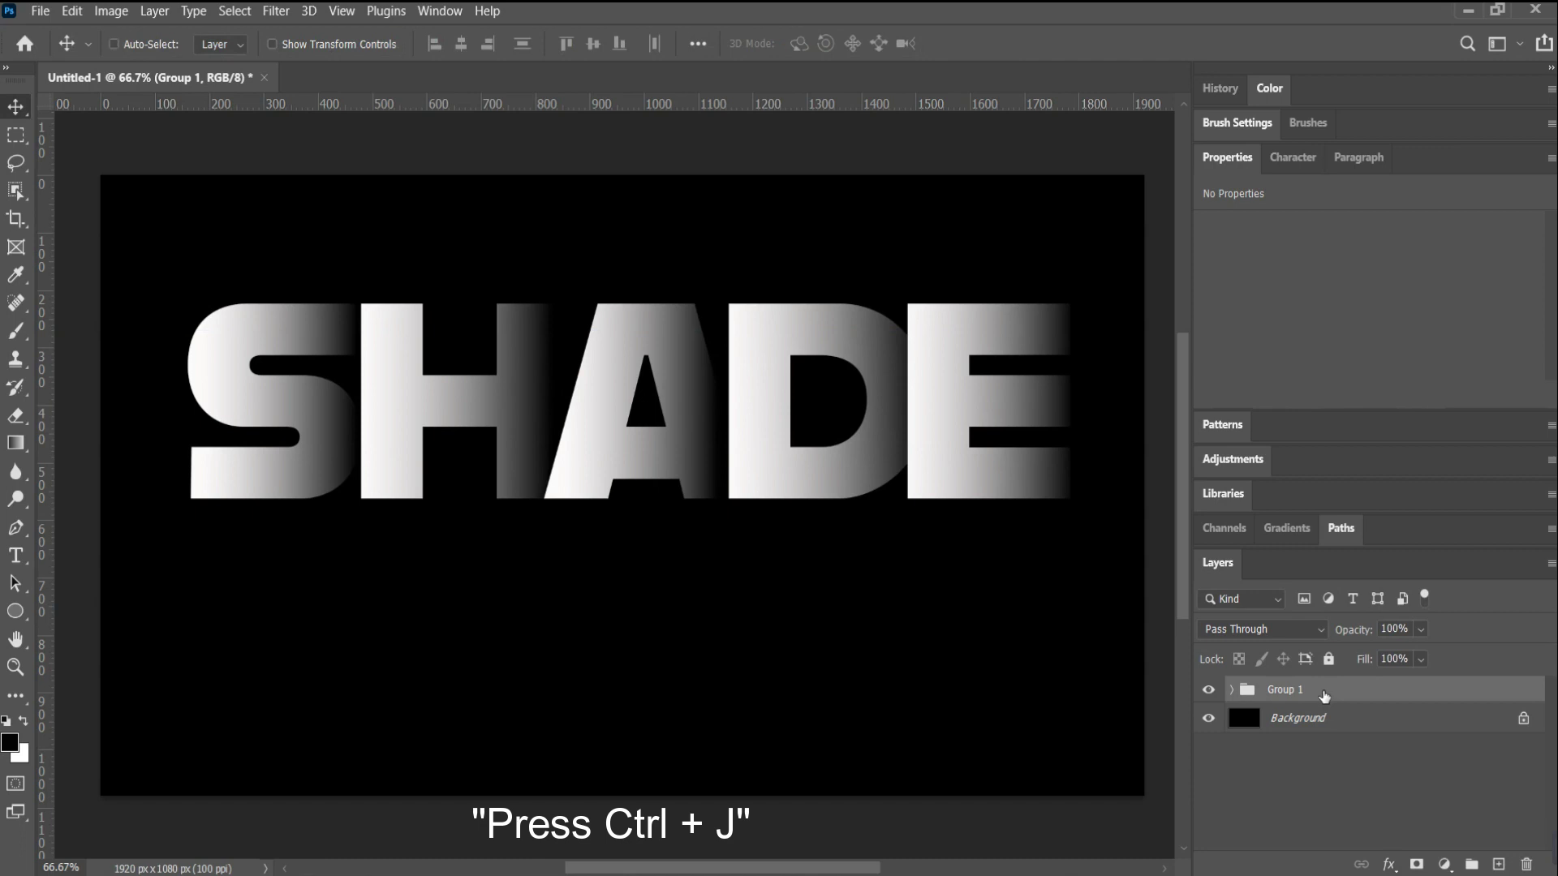
Duplicate the group, flip the copy vertically, and move it about 113 px below SHADE
key(ctrl+j)
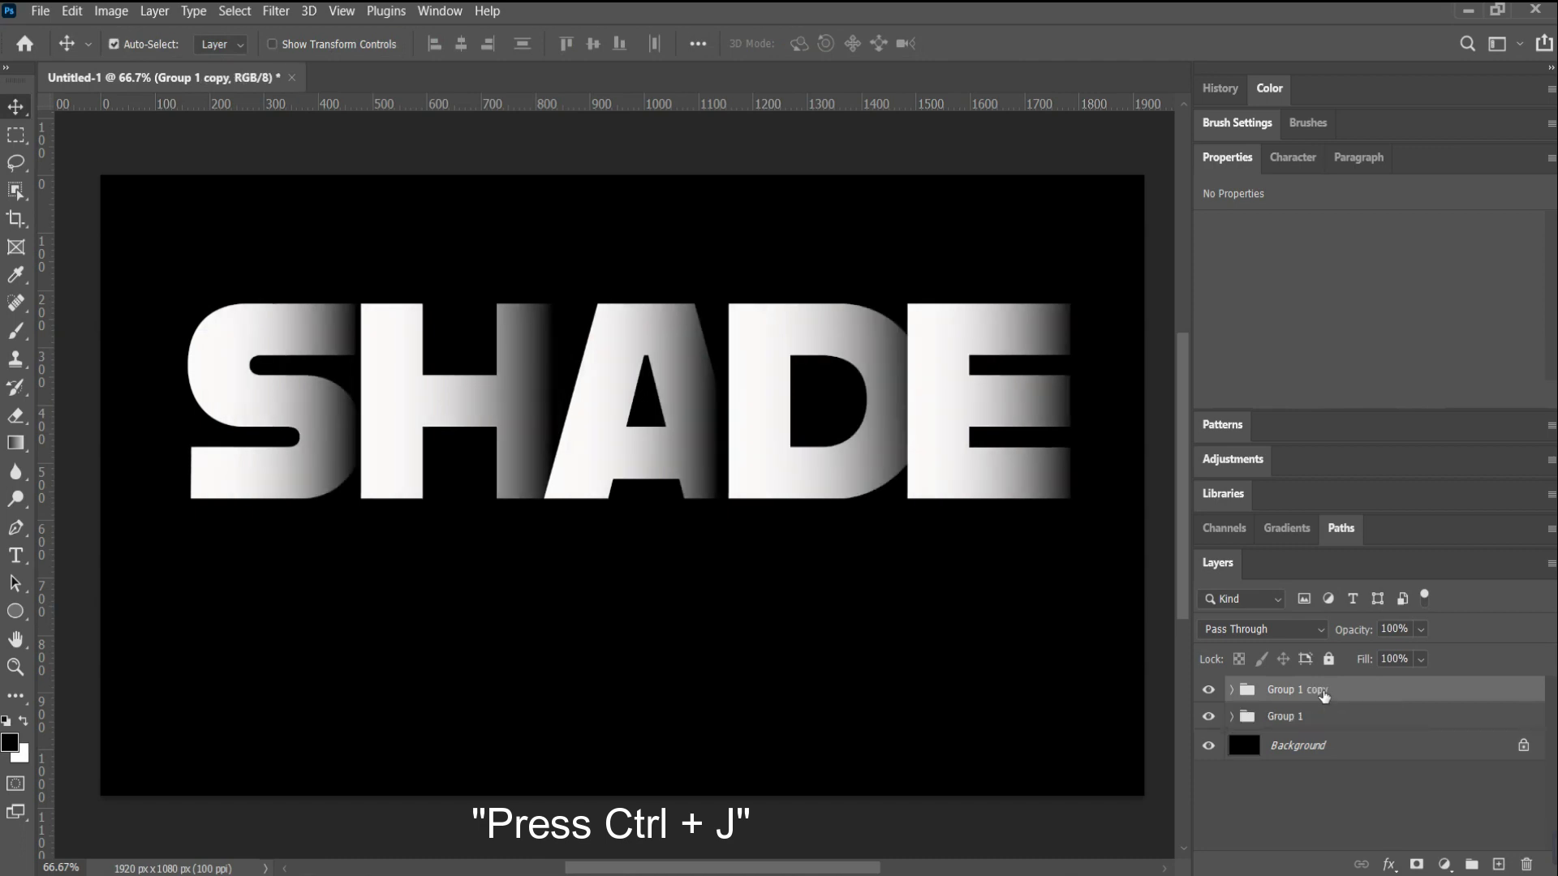
click(71, 11)
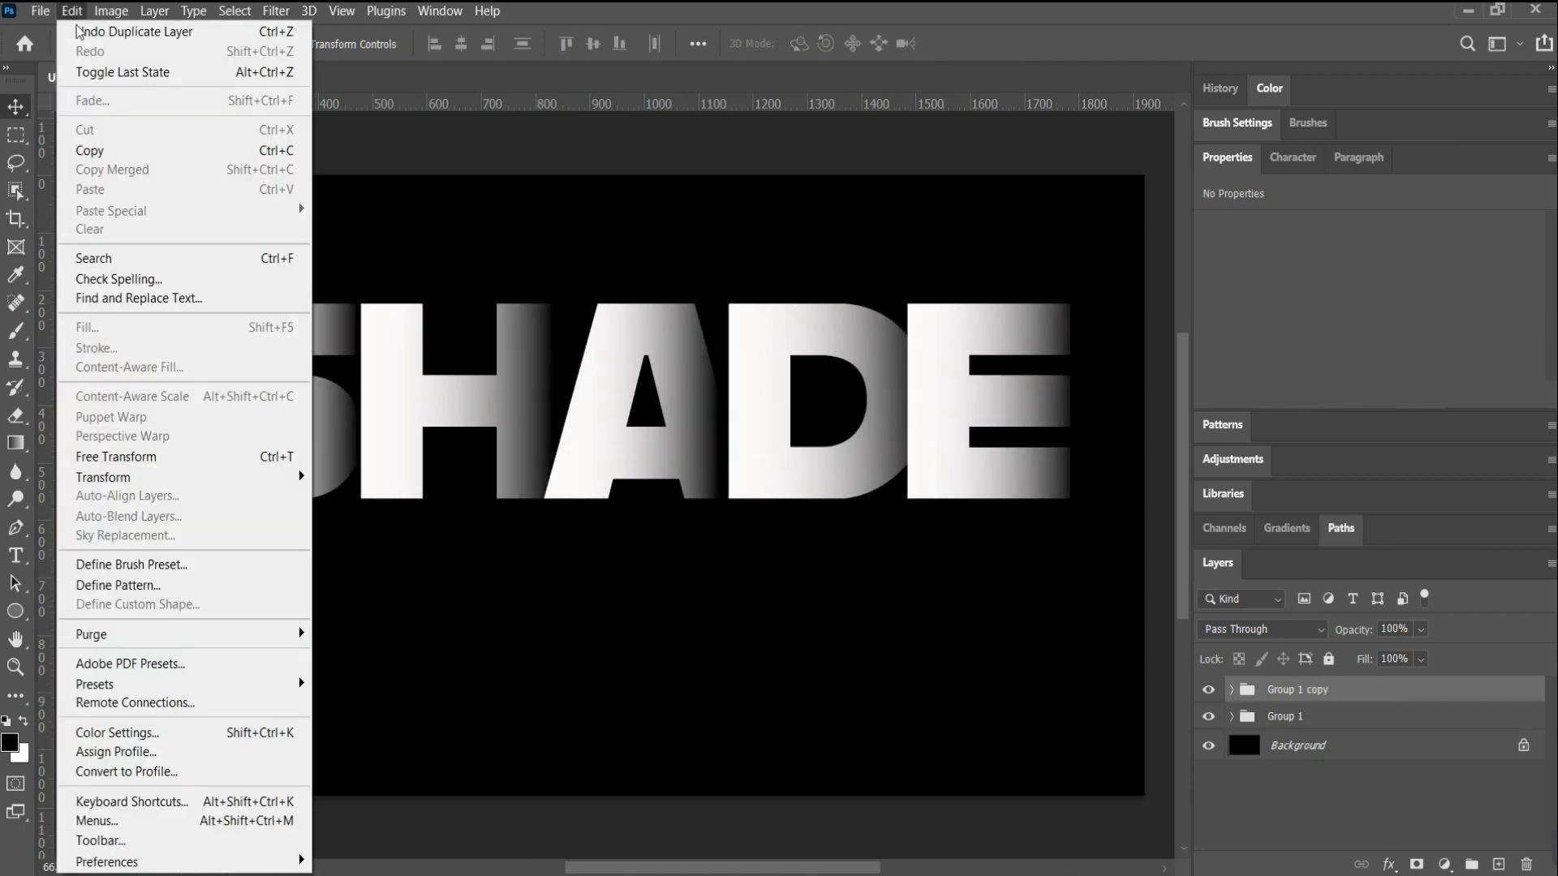
mouse_move(183, 475)
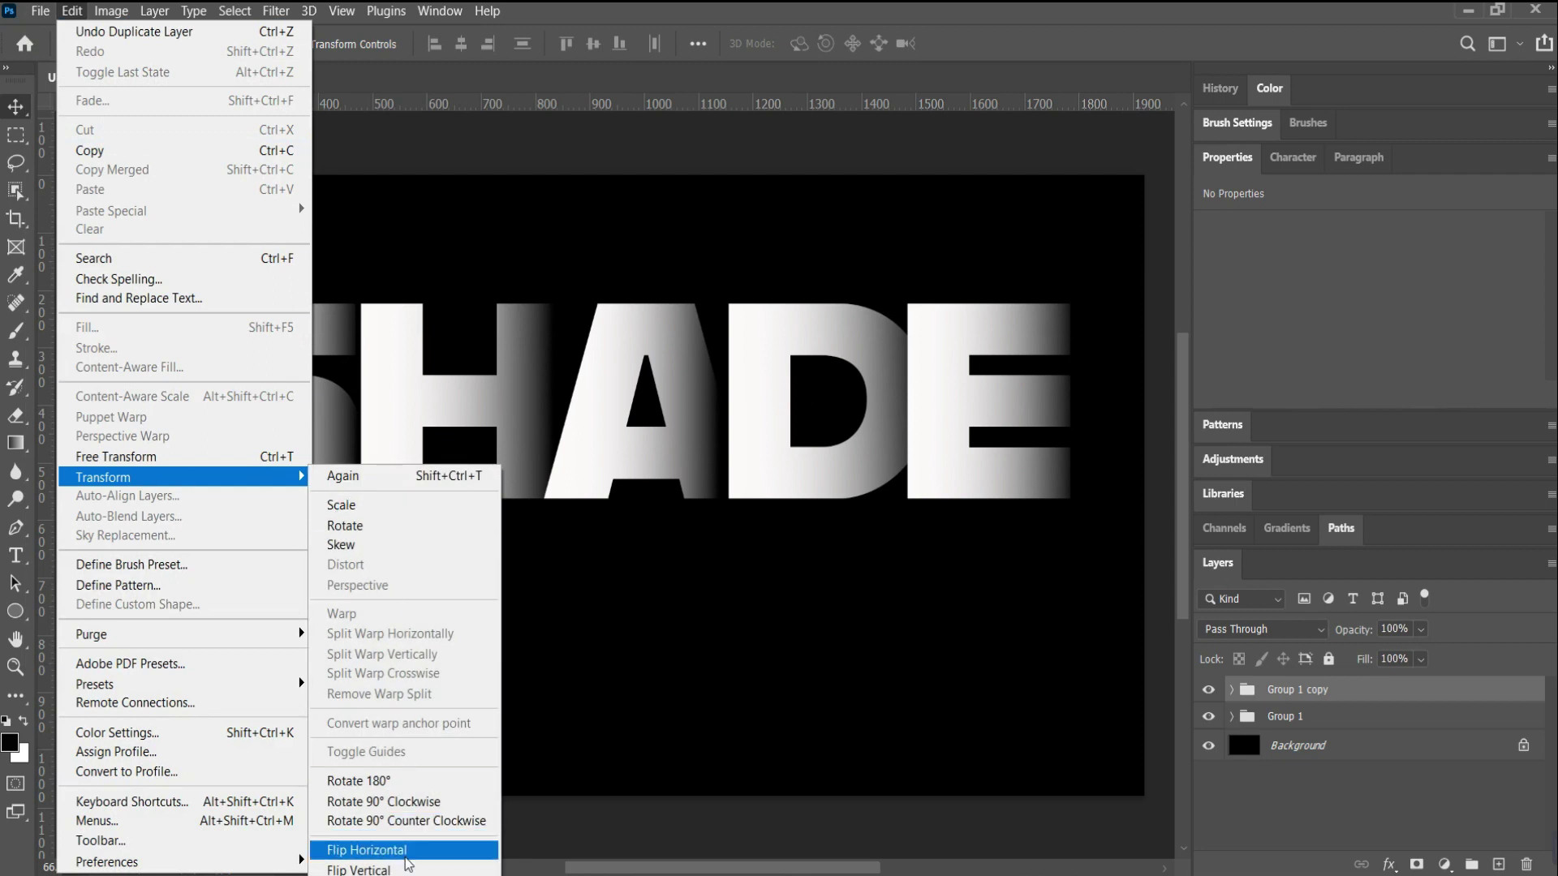
click(405, 869)
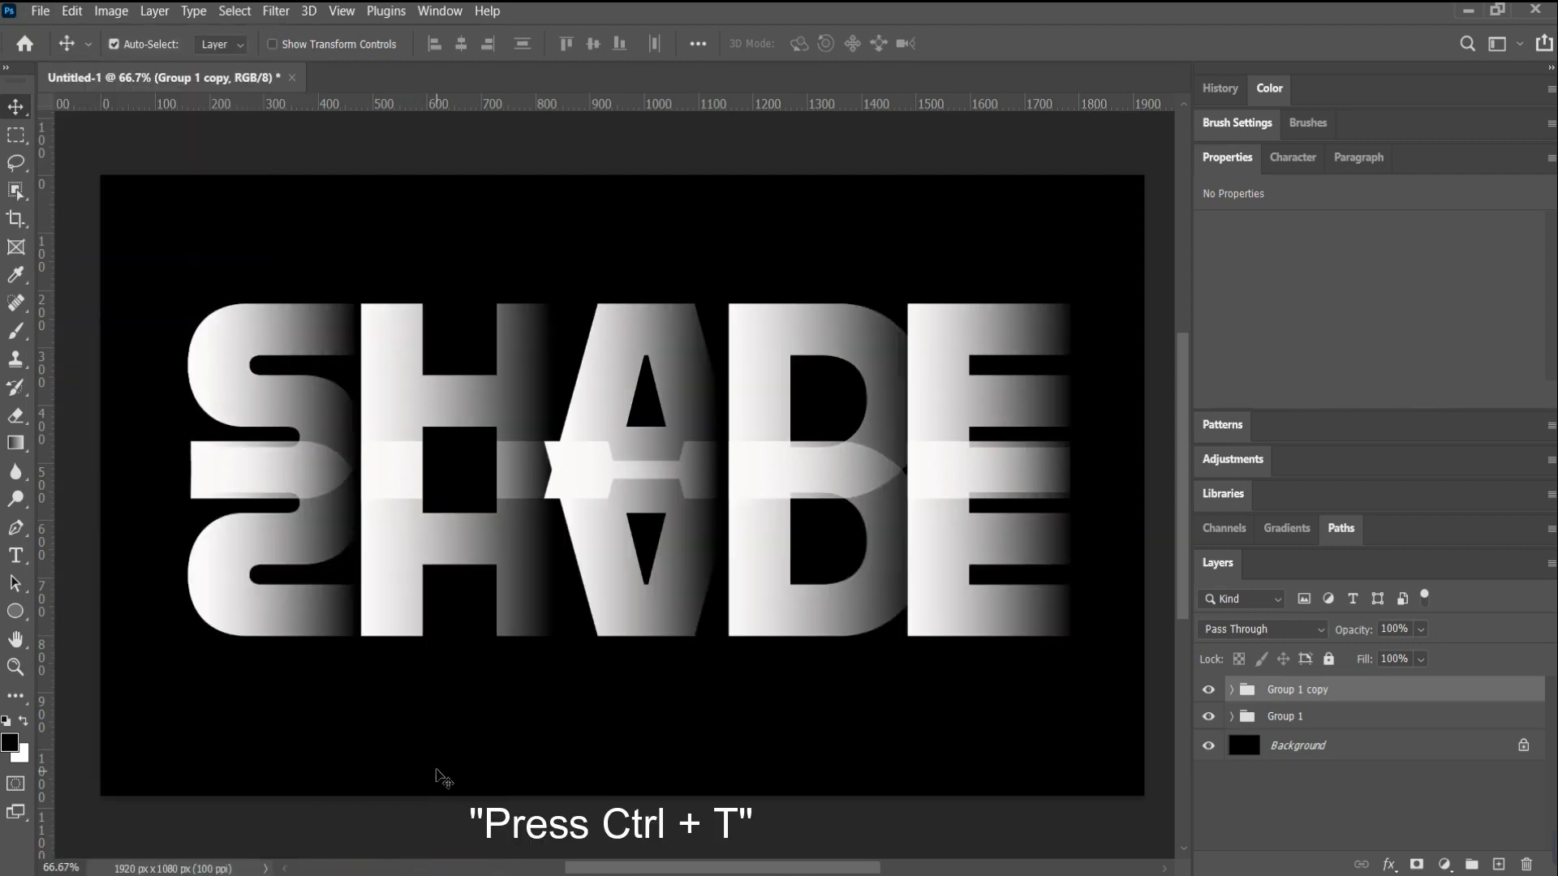
key(ctrl+t)
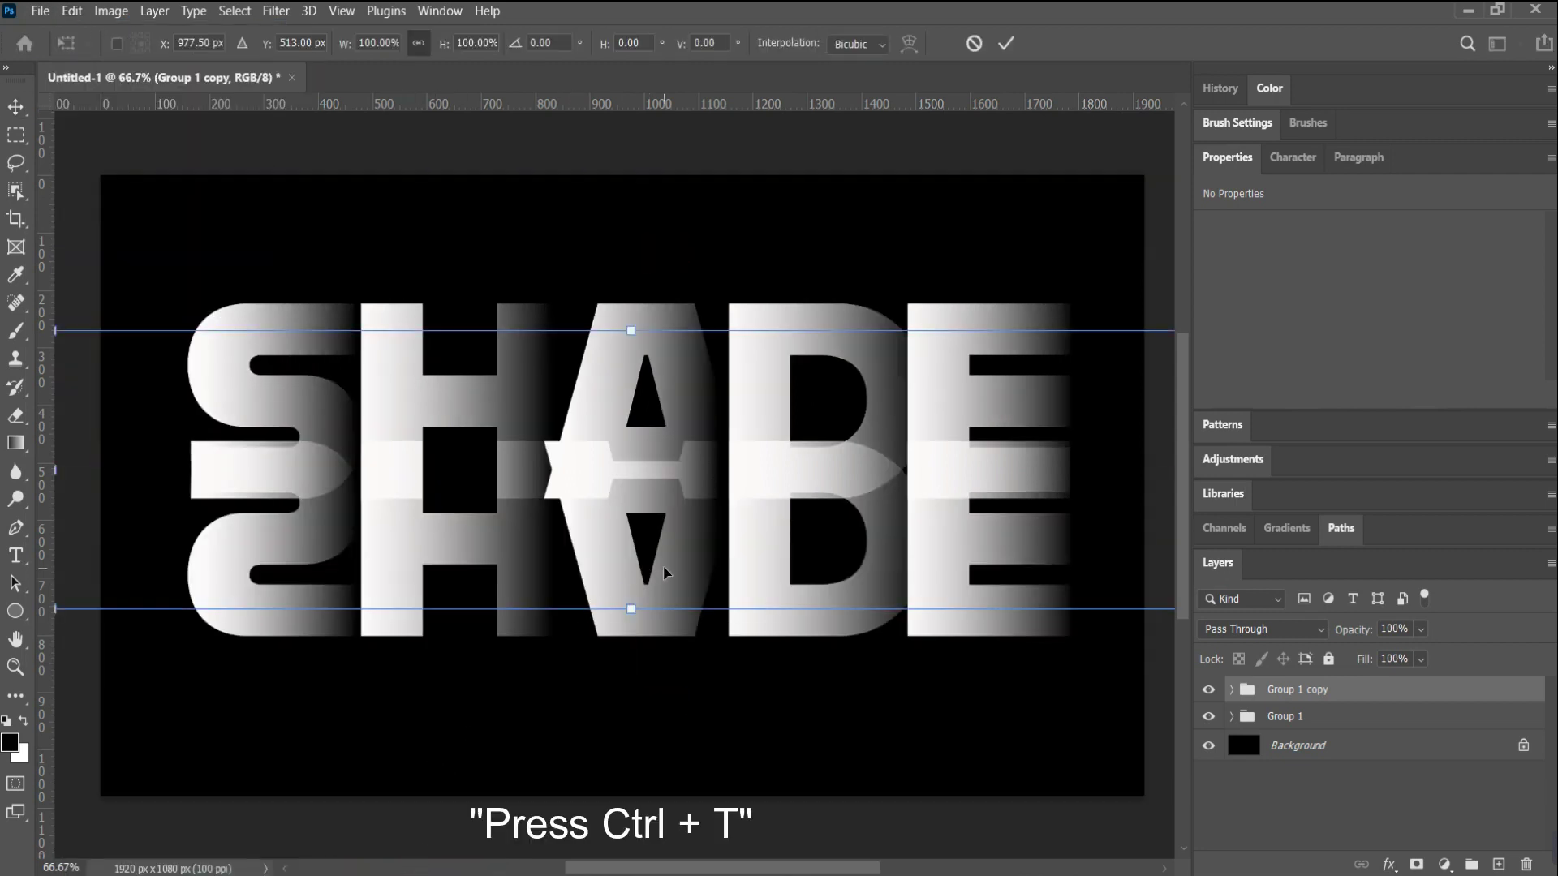
drag(664, 573, 657, 638)
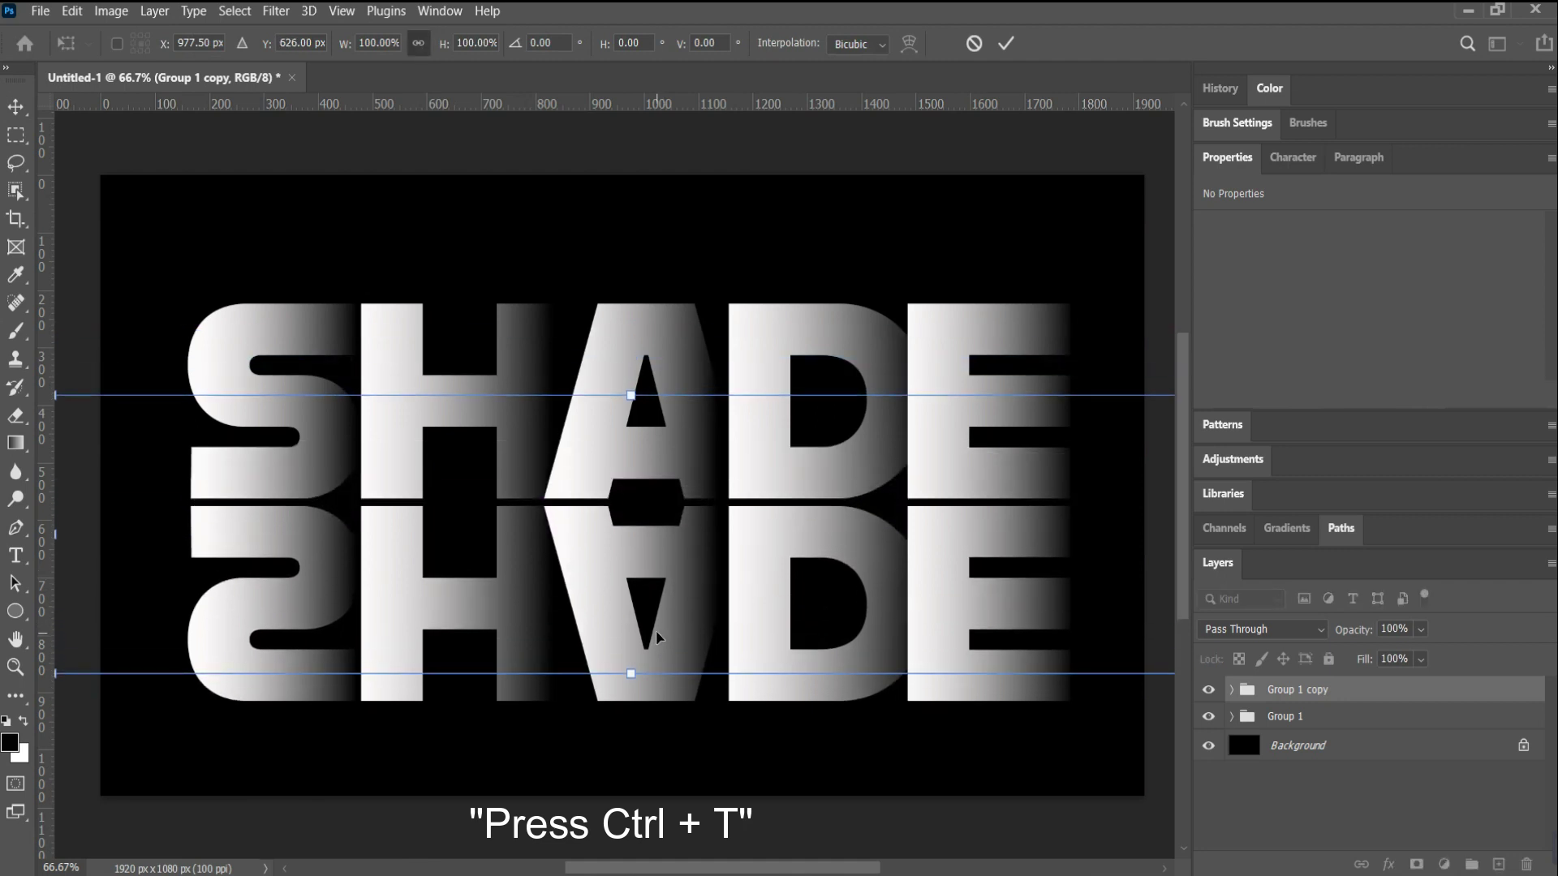
key(Return)
Mask the reflection with a downward white-to-black gradient and set its opacity to 72%
click(16, 443)
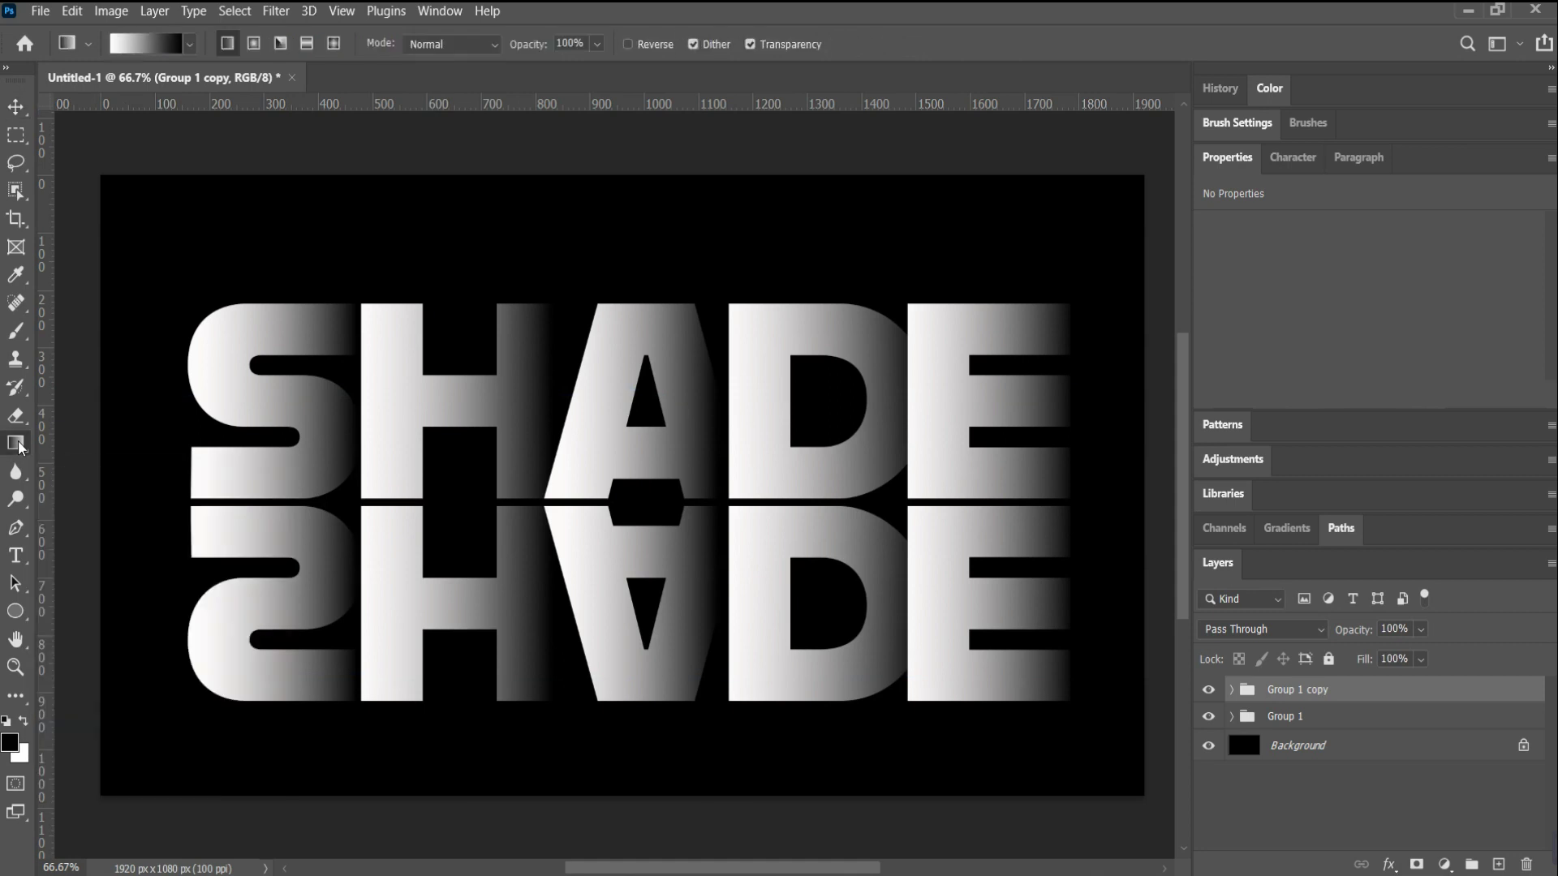
click(1416, 865)
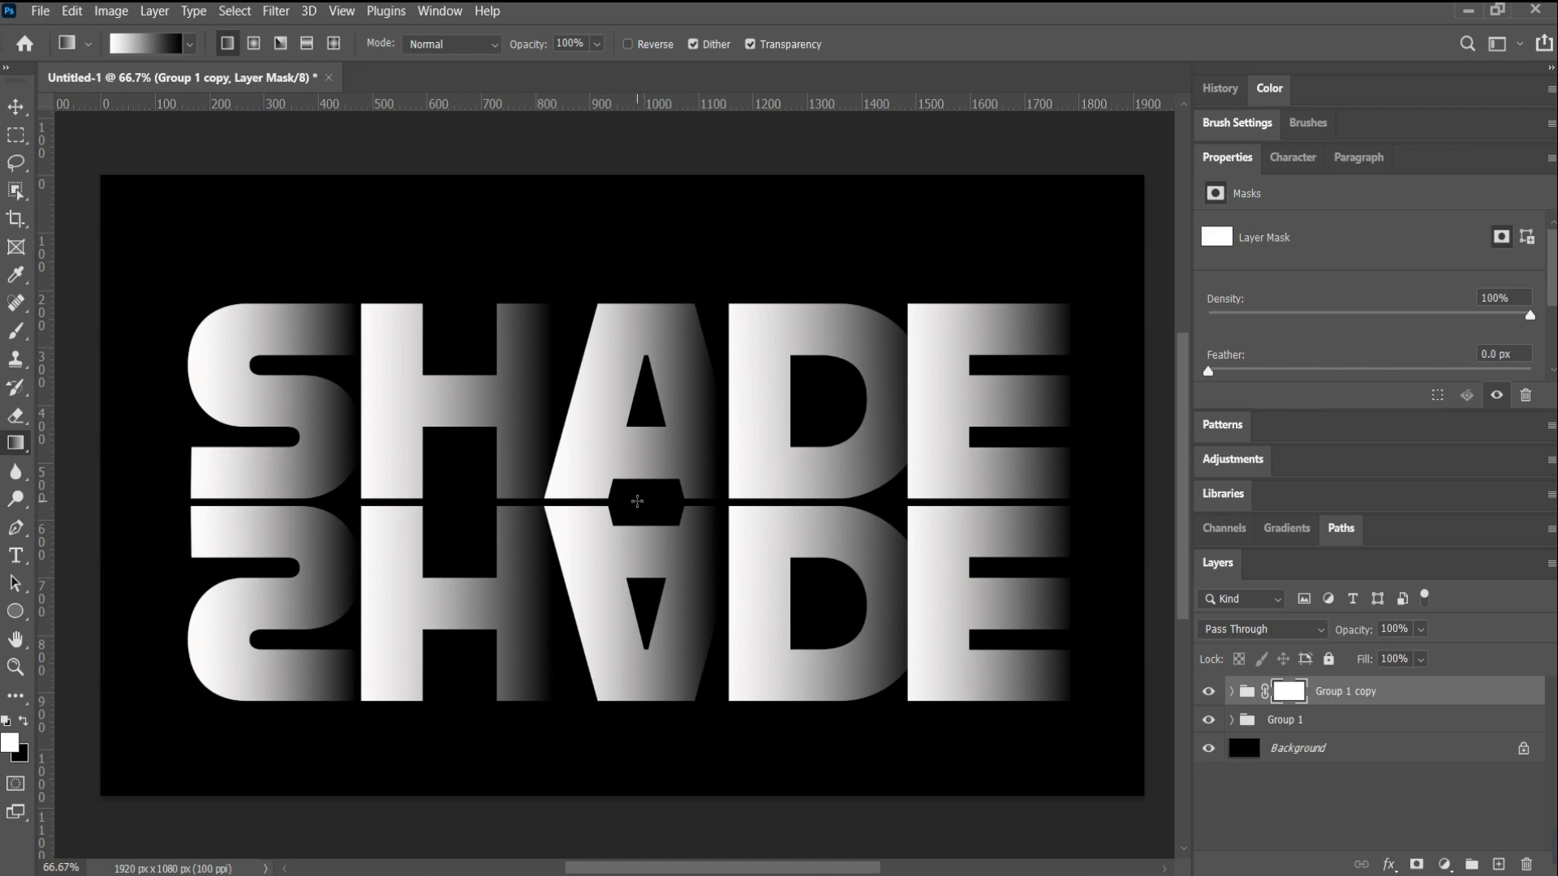
drag(625, 650, 623, 648)
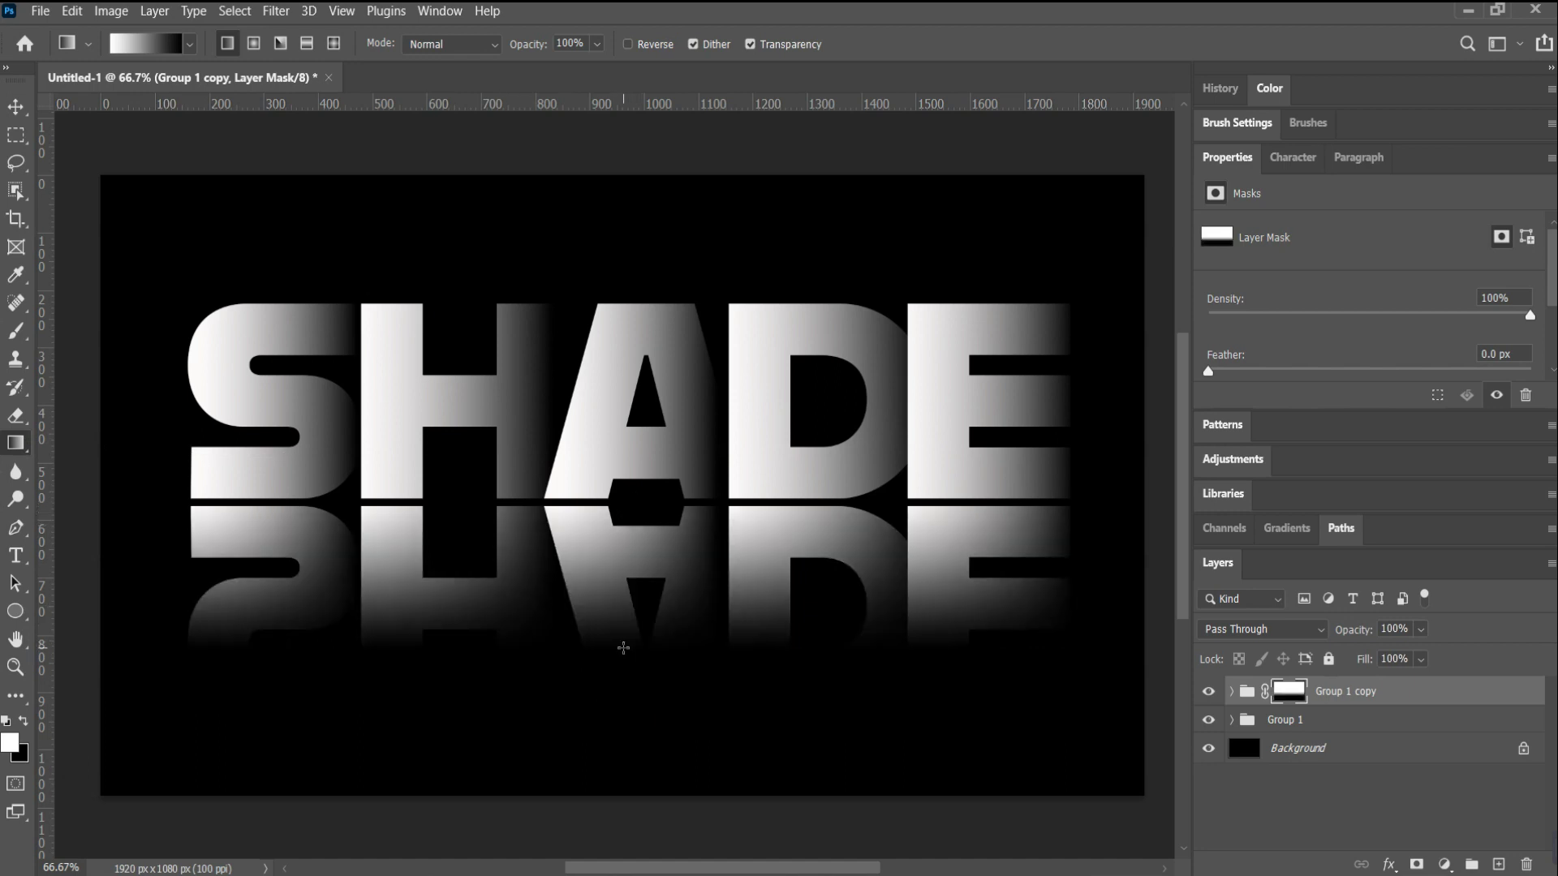
click(1409, 694)
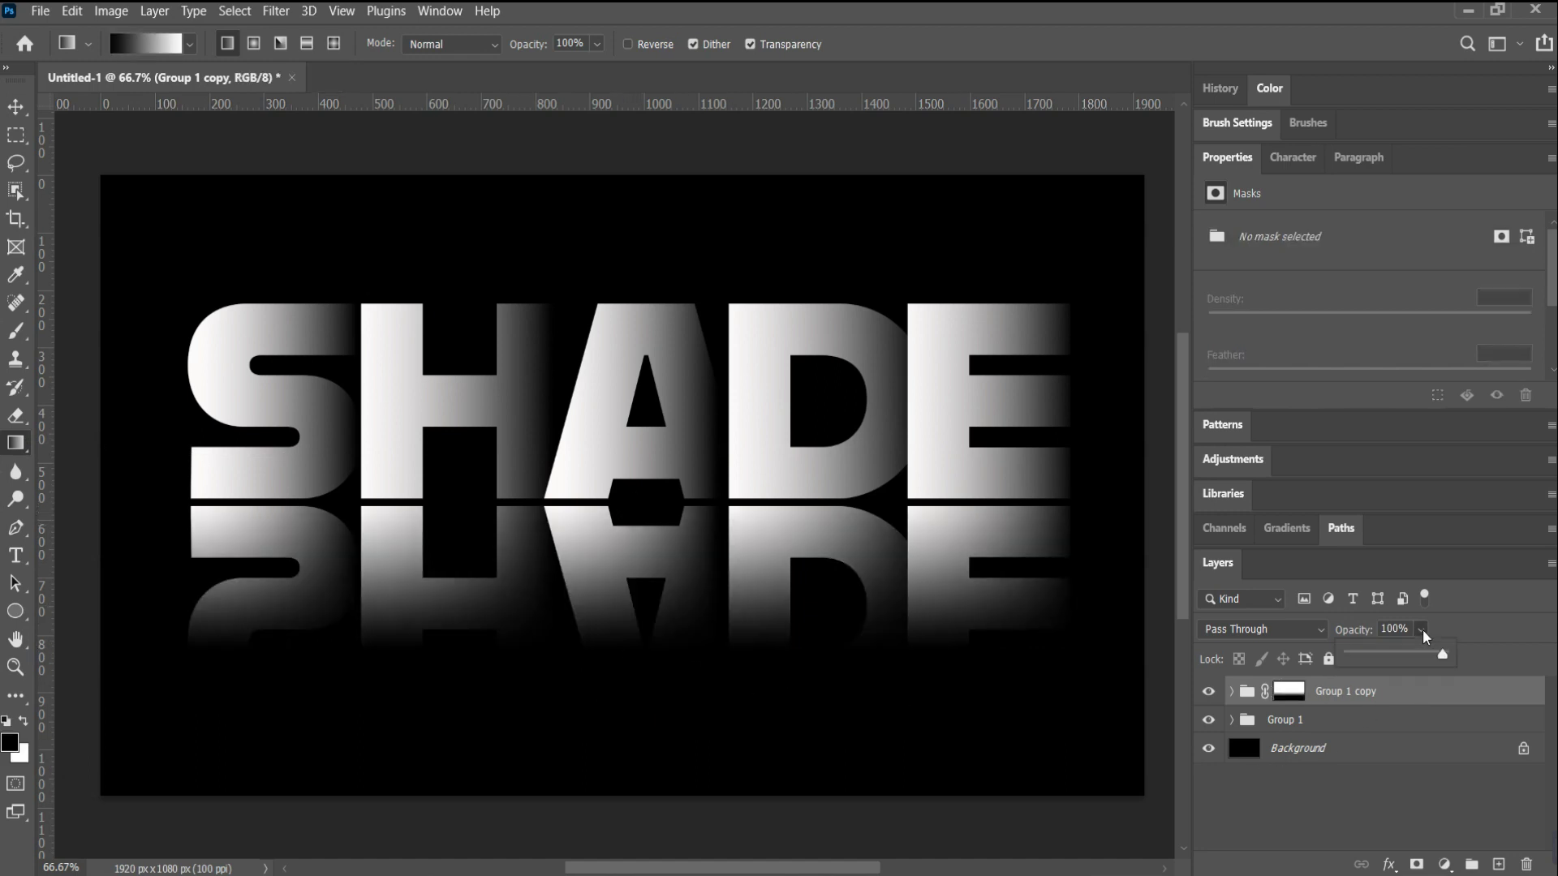
mouse_move(1442, 656)
mouse_down()
mouse_move(1380, 656)
mouse_move(1415, 653)
mouse_up()
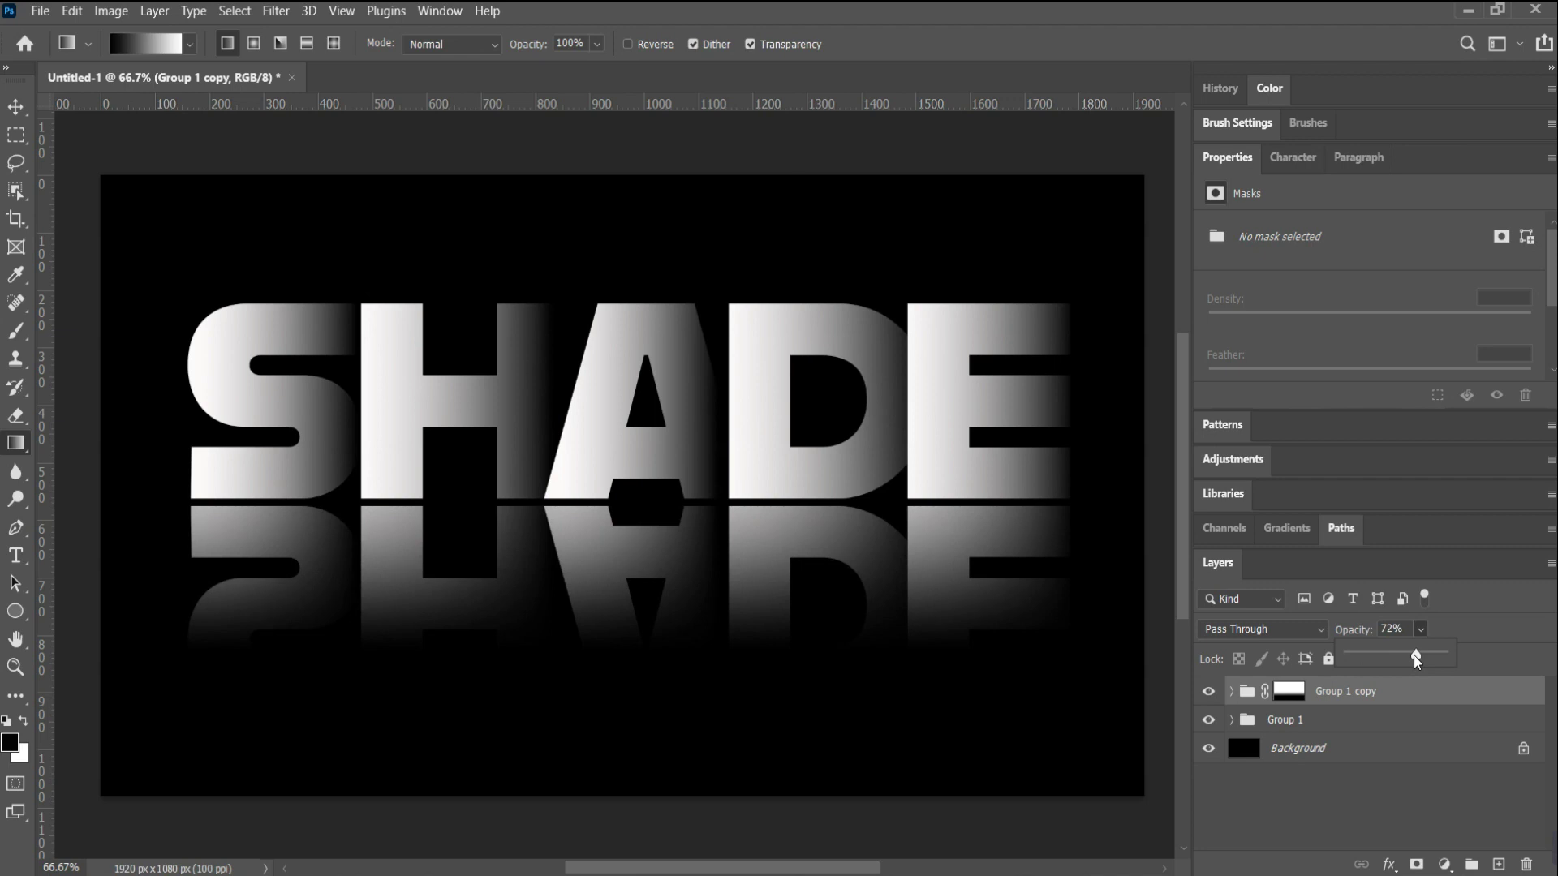
click(1346, 726)
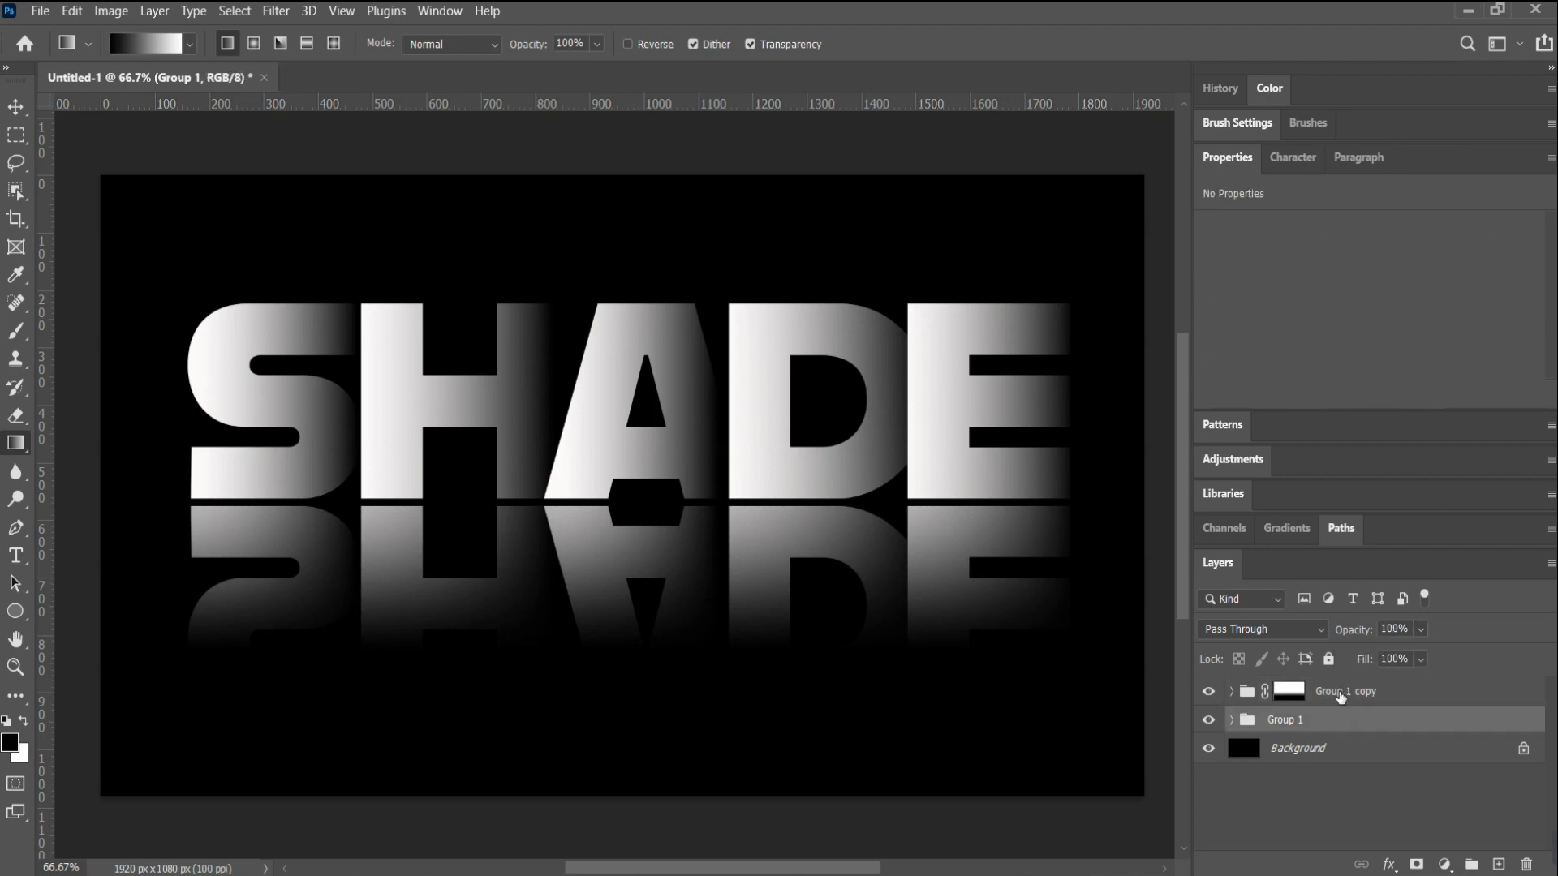
Nudge the reflection's layer mask slightly downward so its fade starts lower
click(1343, 696)
key(ctrl+t)
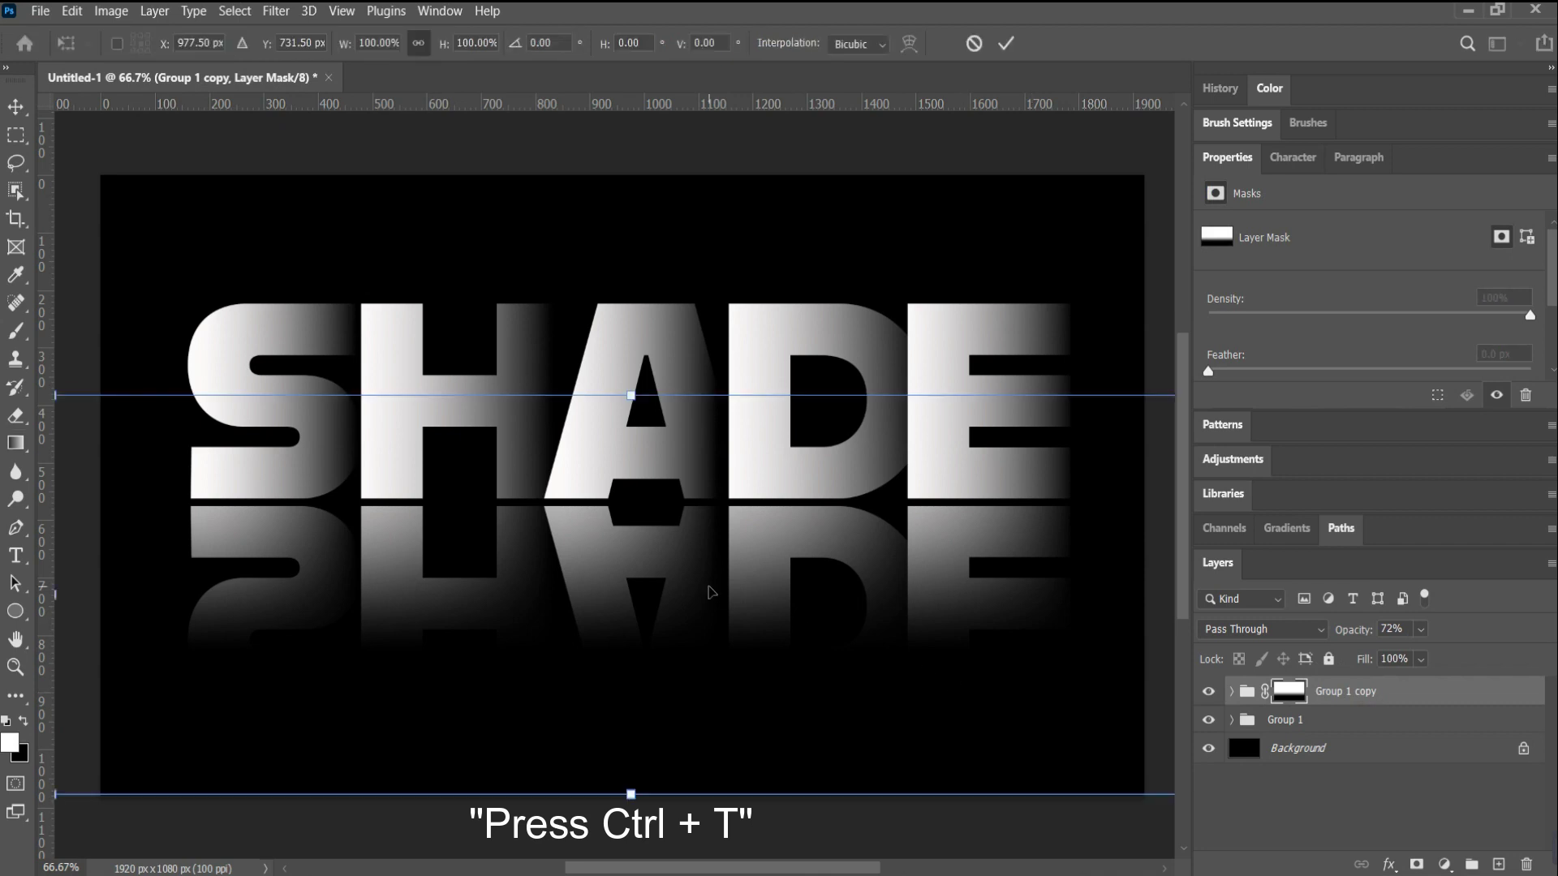
key(Down)
key(Down)
key(Down)
key(Down)
key(Down)
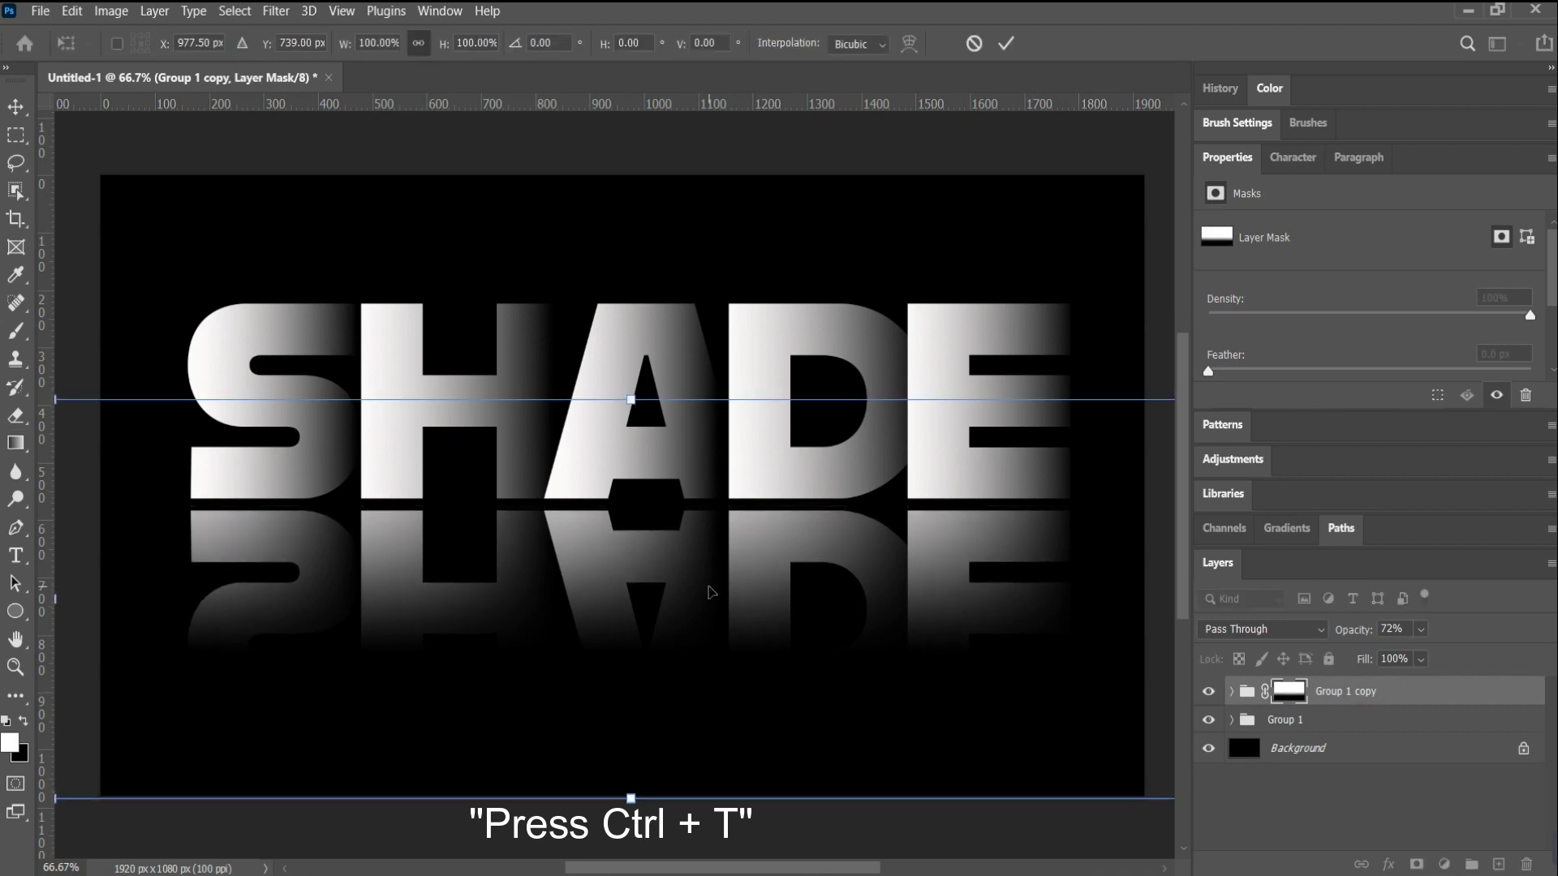
key(Return)
key(g)
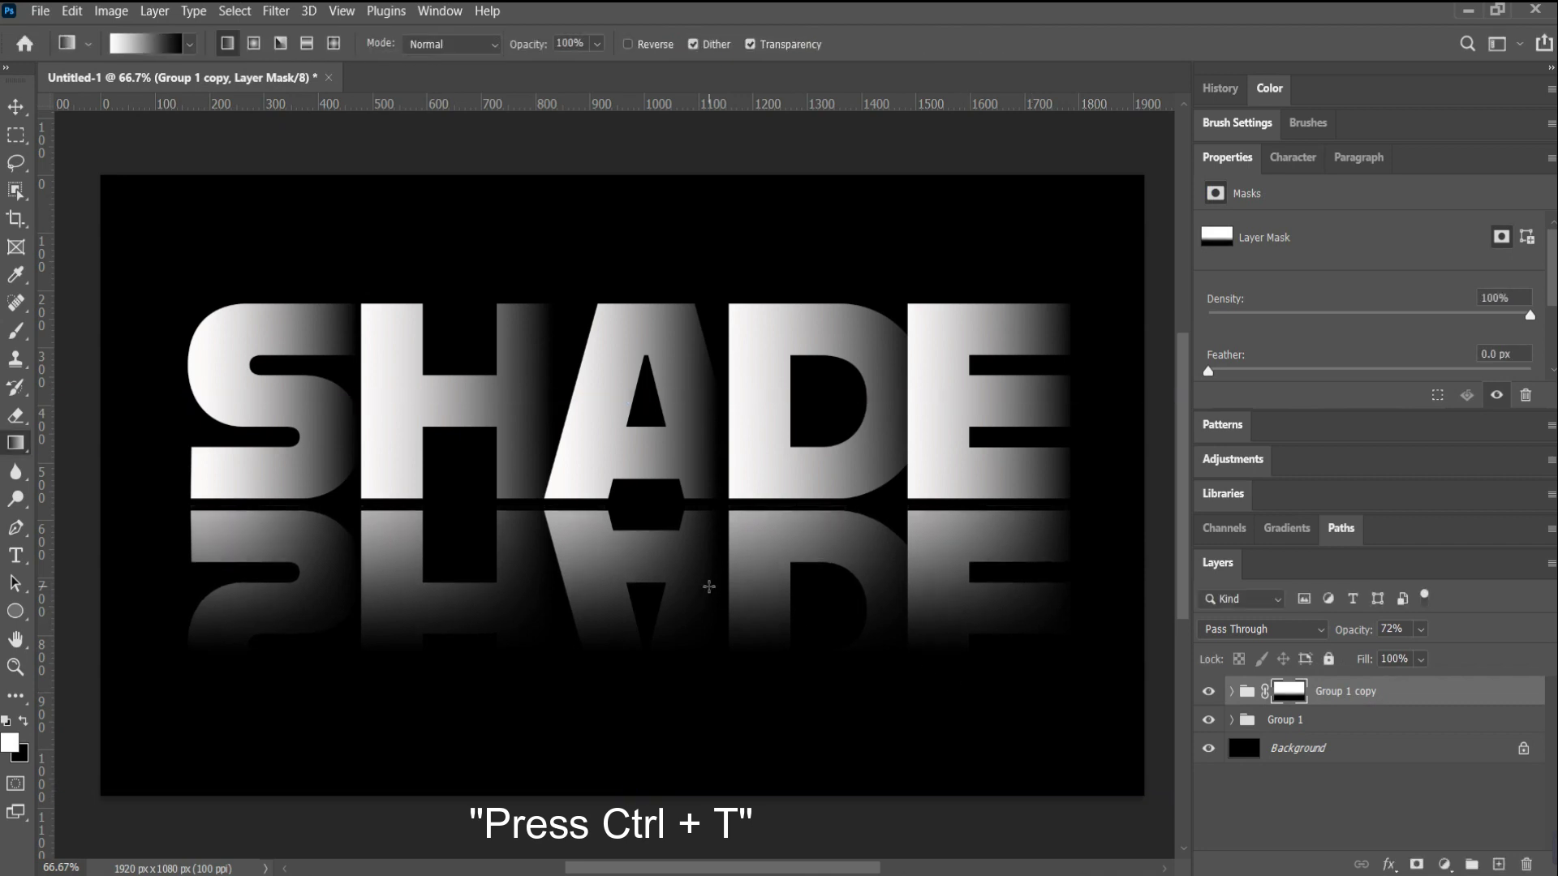
Horizontally centre Group 1 and Group 1 copy together on the canvas
click(1360, 702)
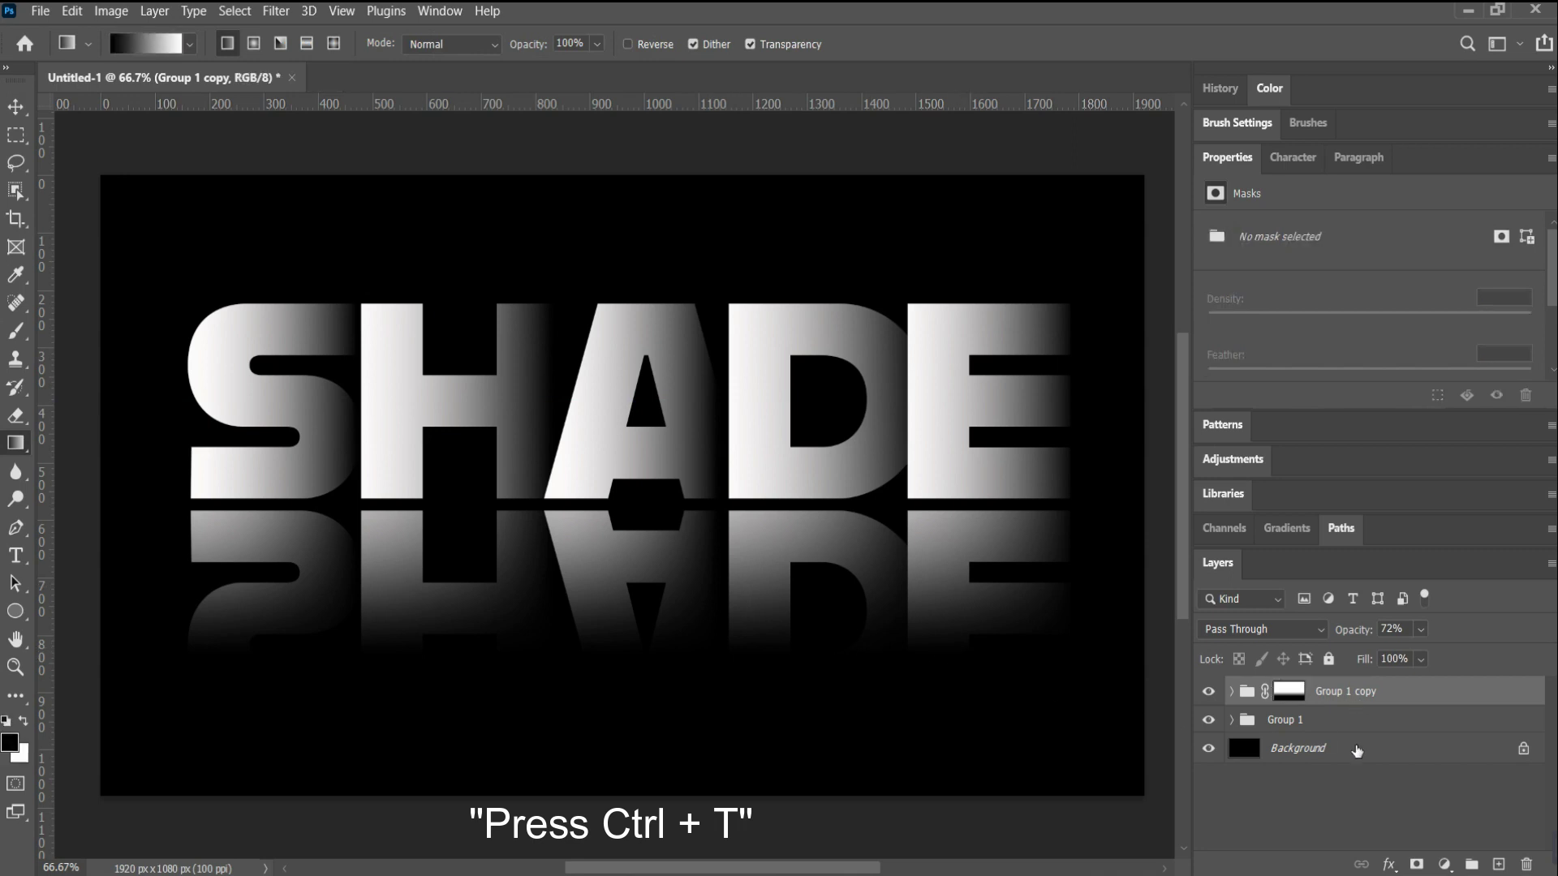
click(1366, 722)
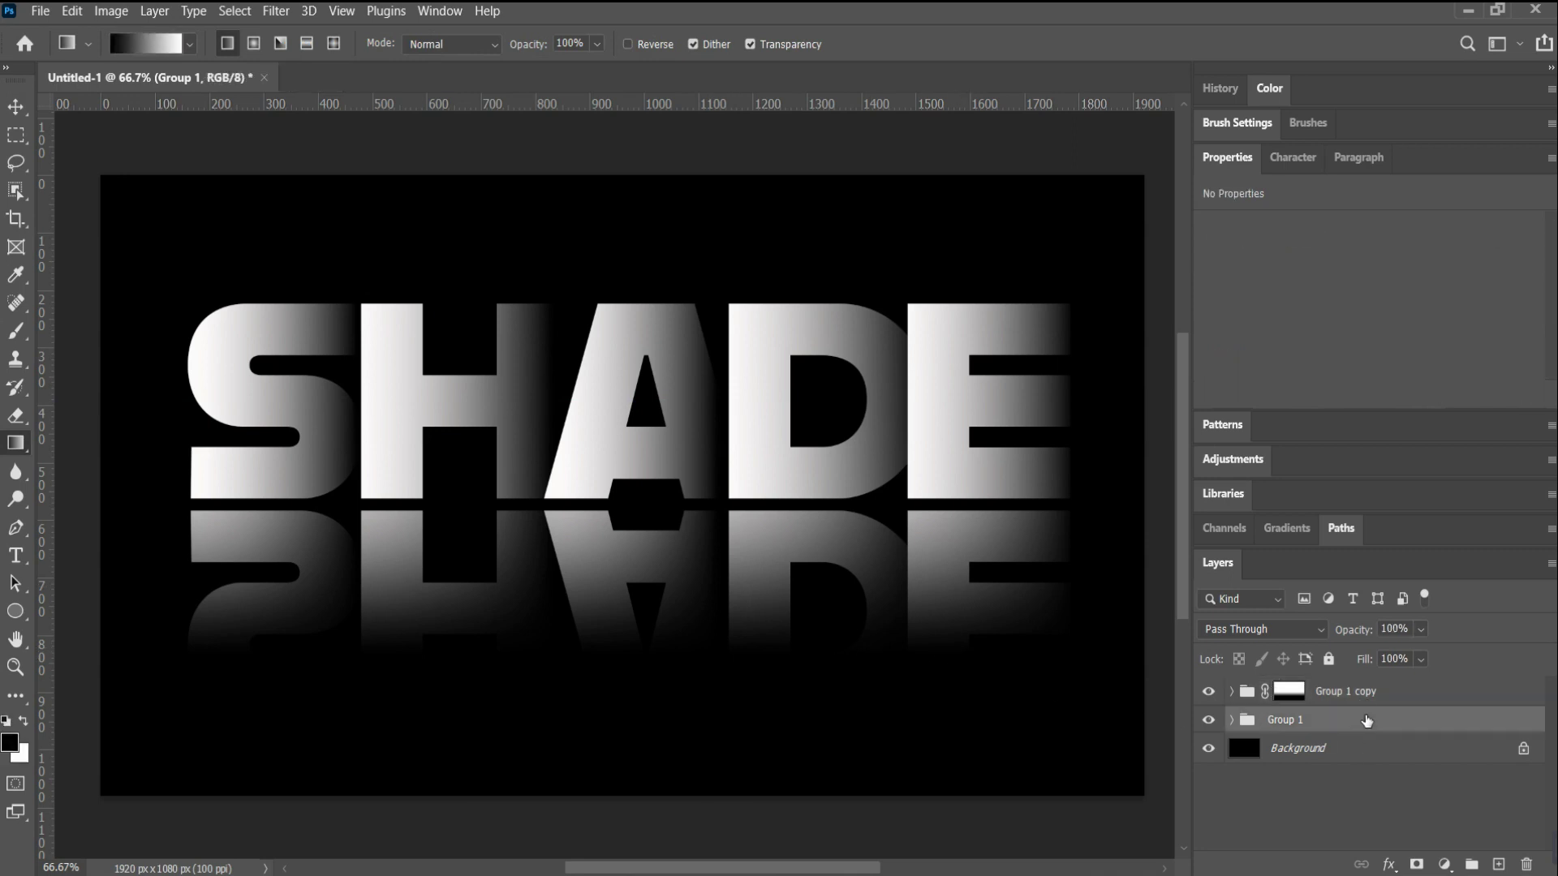
shift+click(1366, 693)
key(ctrl+a)
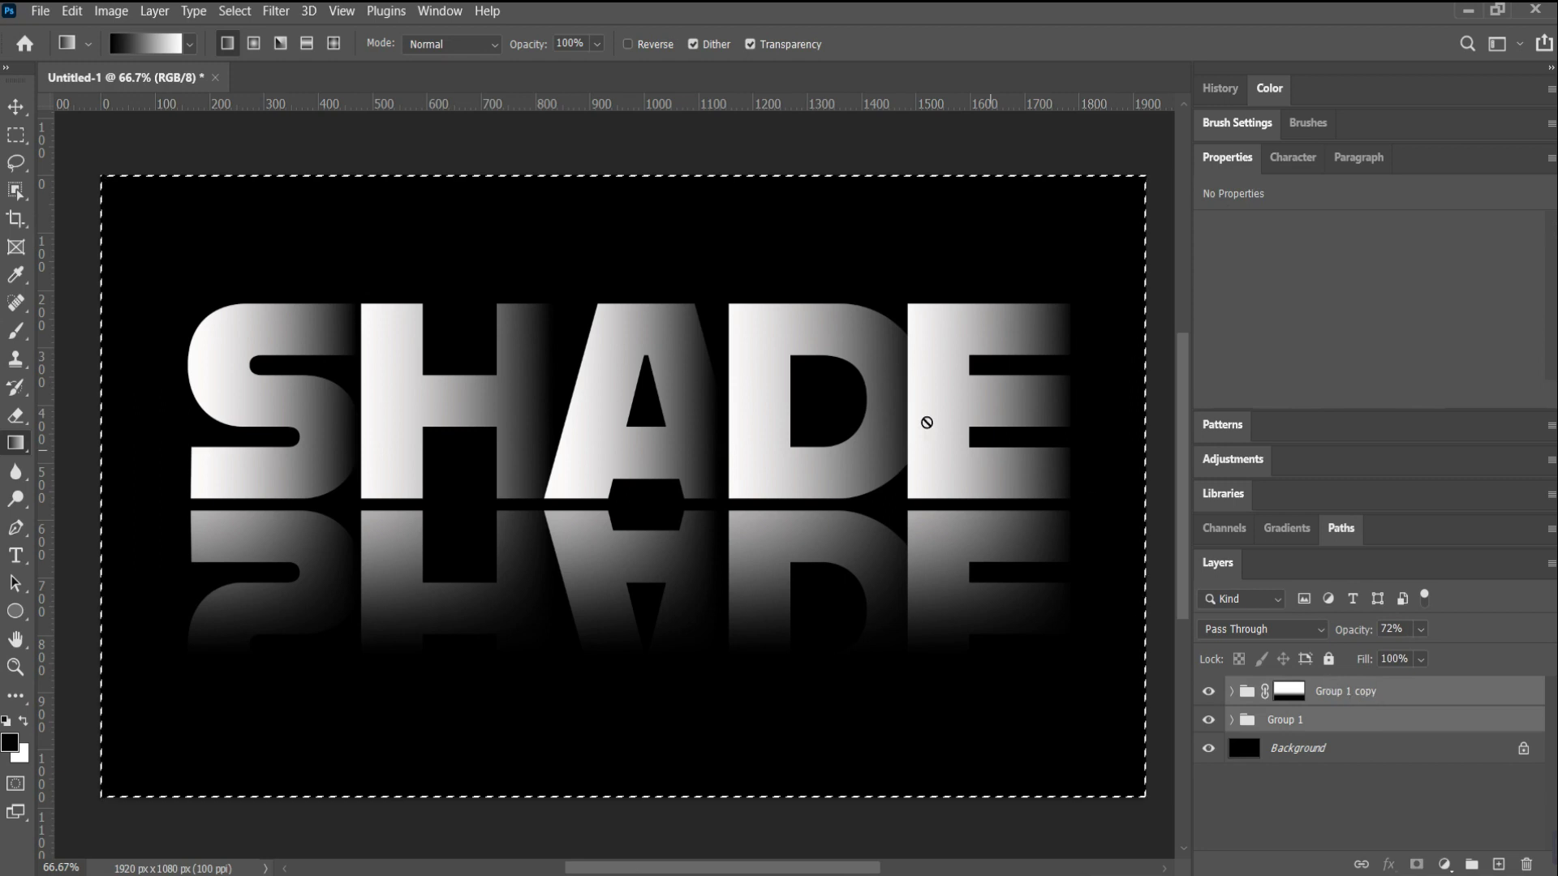
key(v)
click(462, 44)
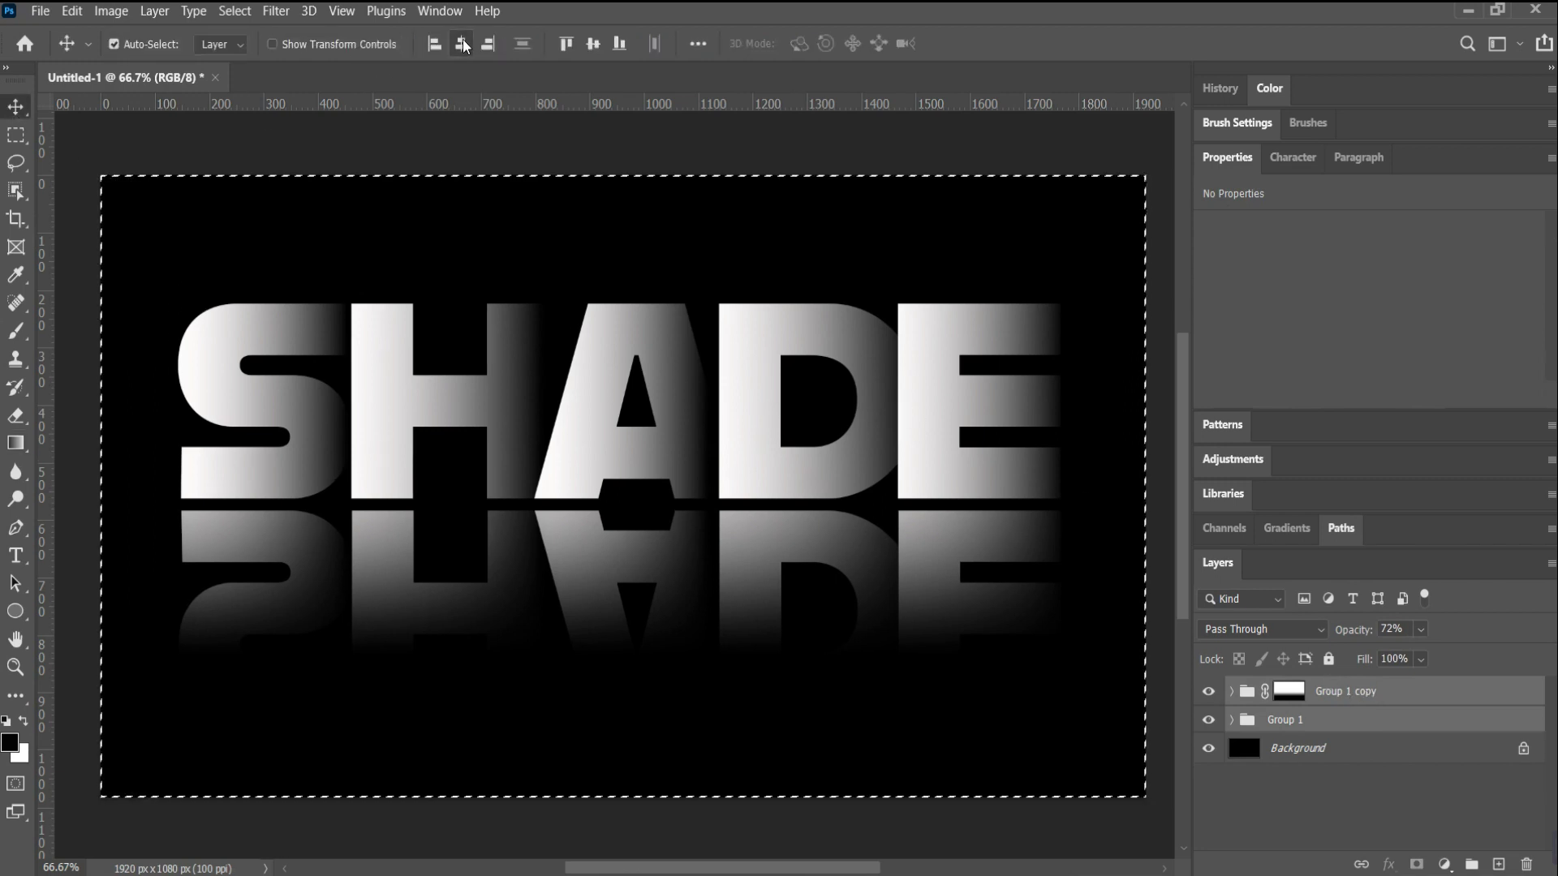
click(114, 44)
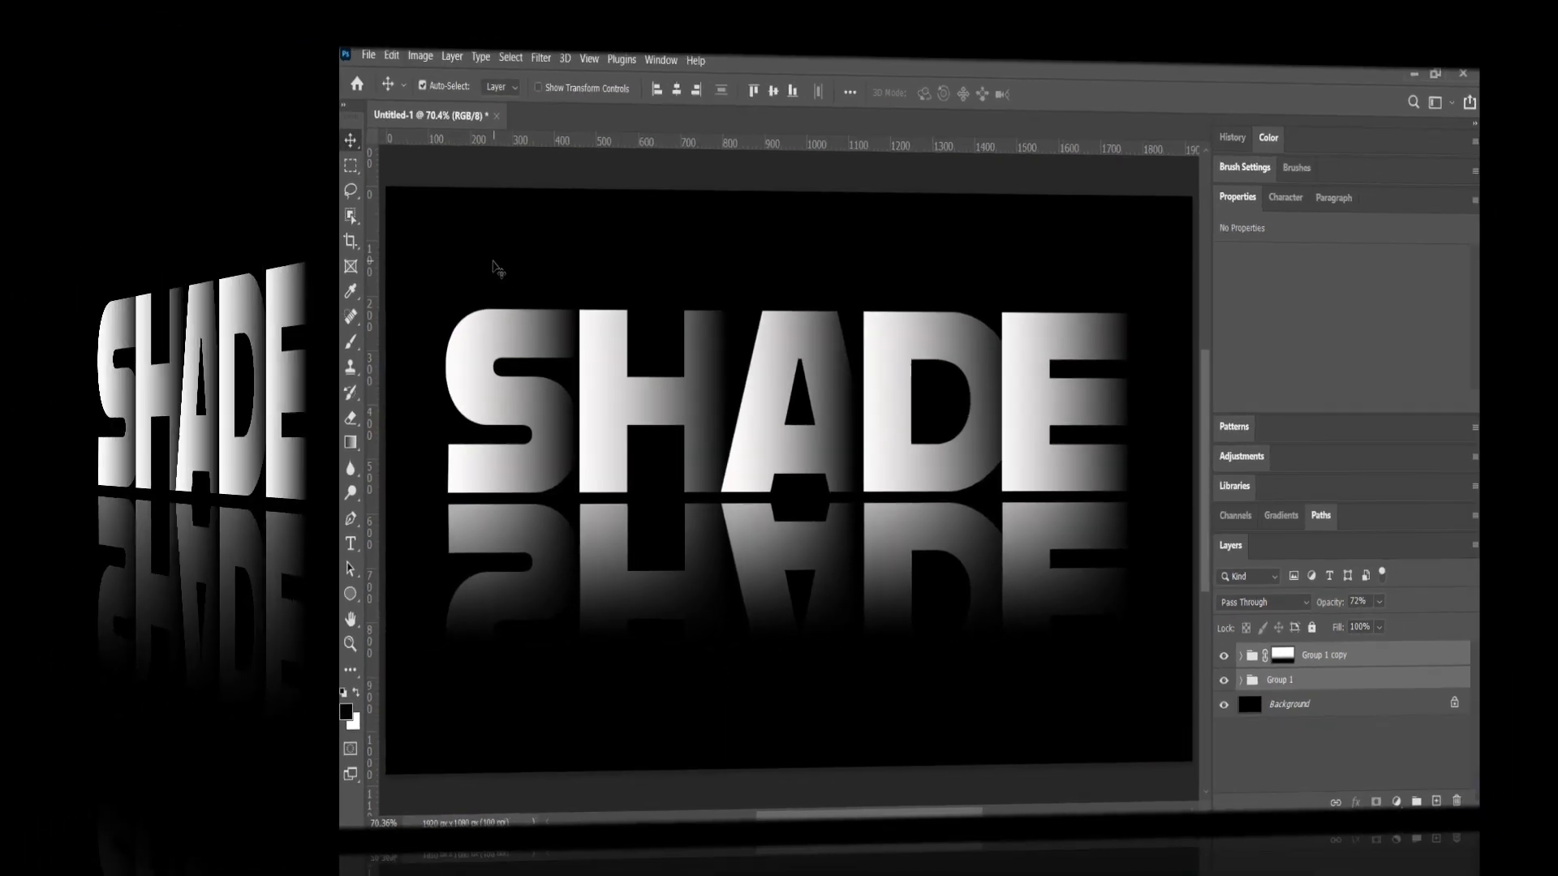